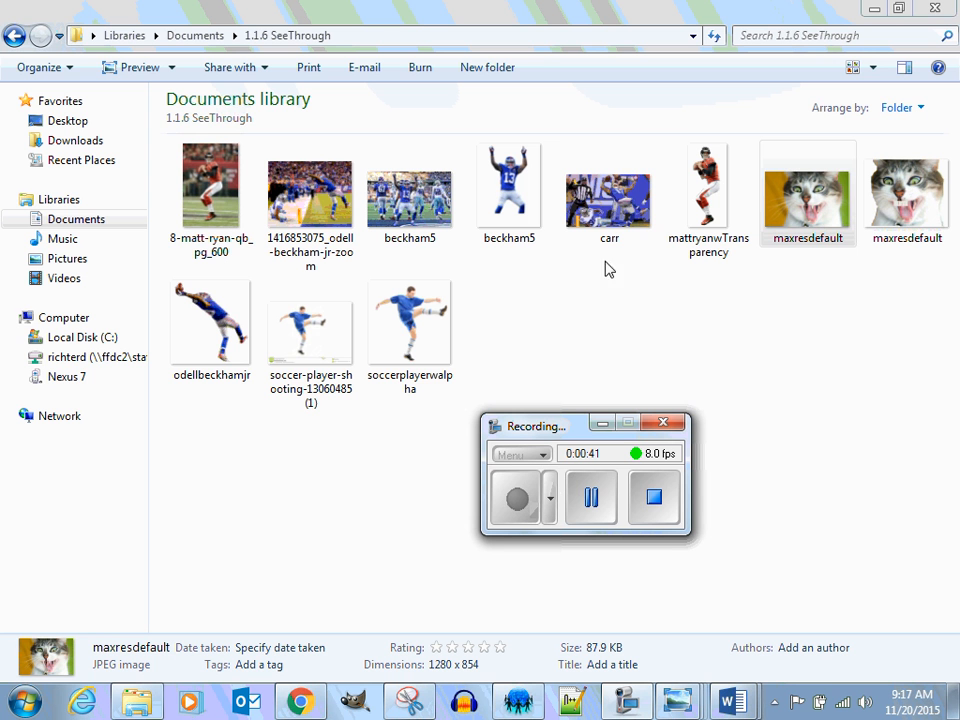
Switch to Chrome and search Google Images for "dog hat" in a new tab.
{"action": "left_click", "coordinate": [818, 247]}
{"action": "left_click", "coordinate": [298, 712]}
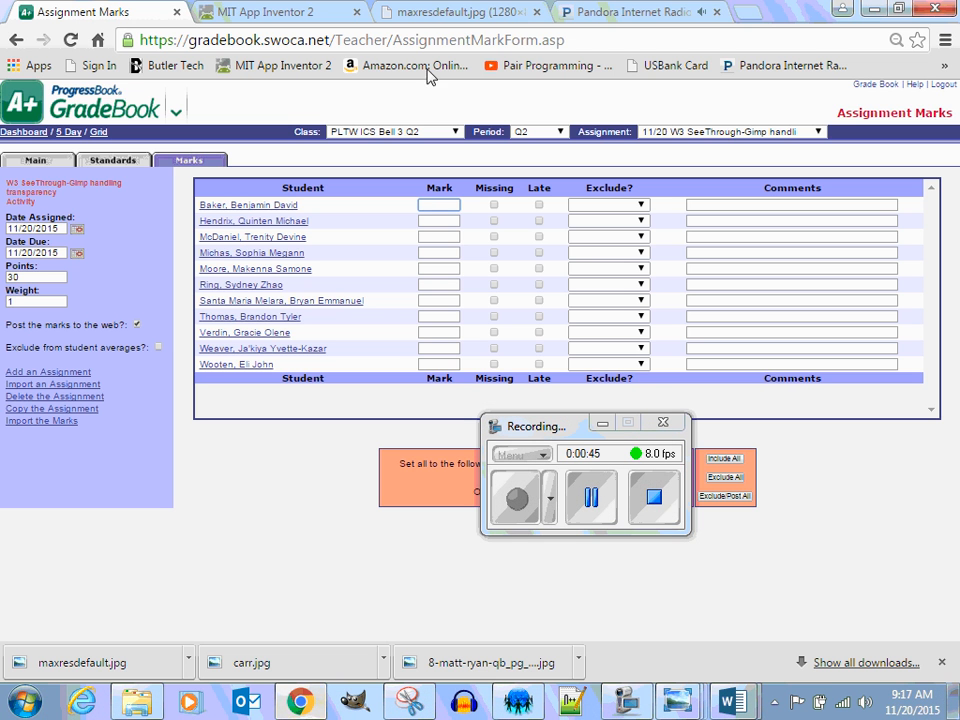
{"action": "left_click", "coordinate": [746, 12]}
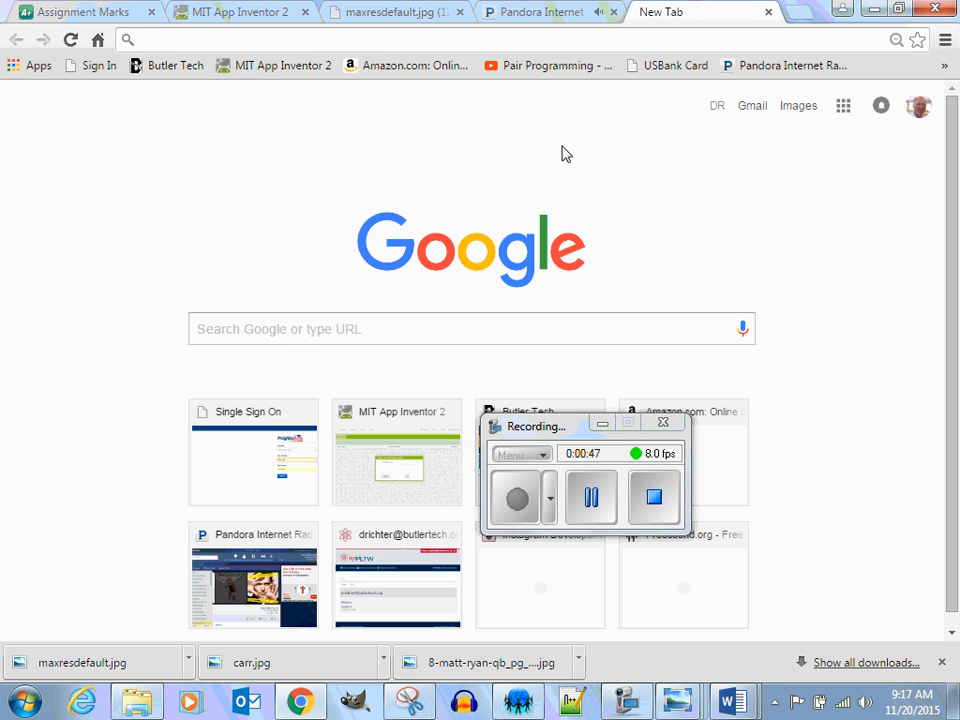
{"action": "left_click", "coordinate": [421, 328]}
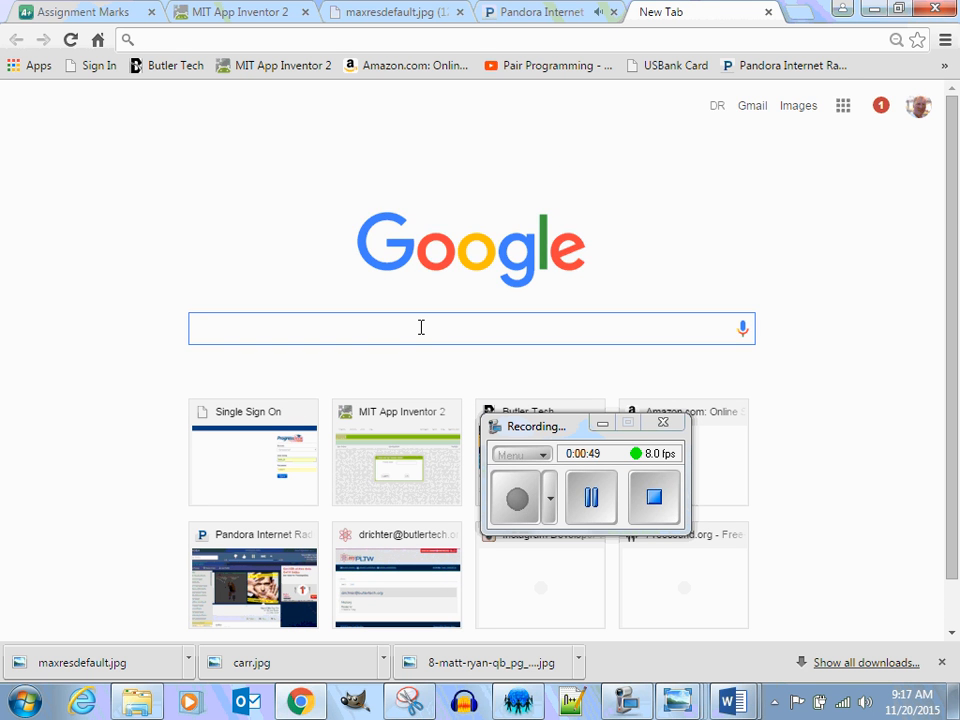
{"action": "type", "text": "dog"}
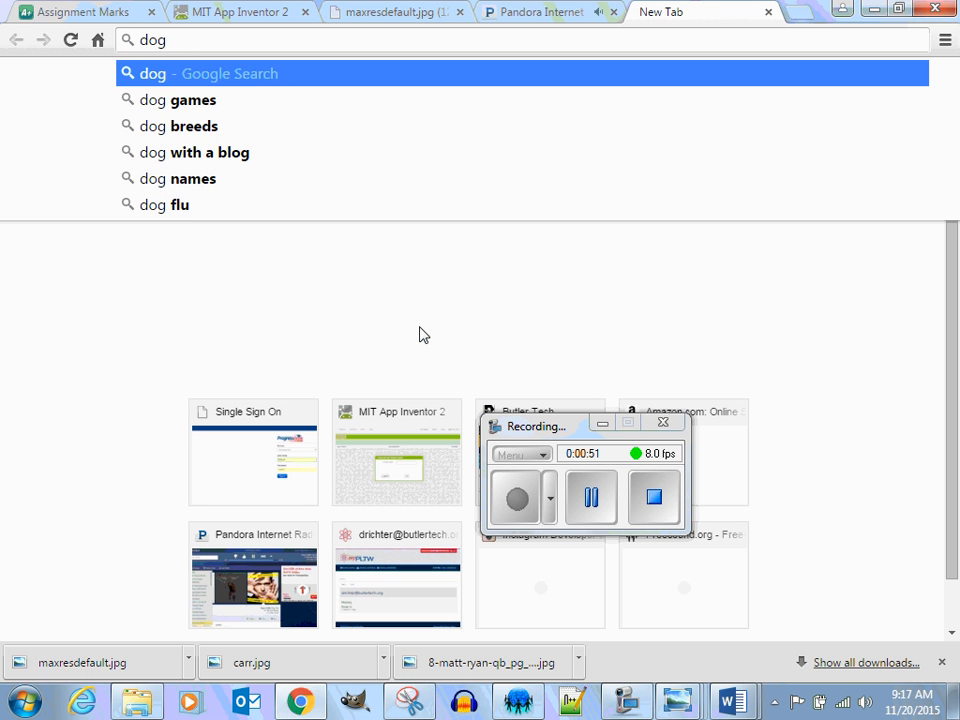
{"action": "type", "text": " hat"}
{"action": "key", "text": "Return"}
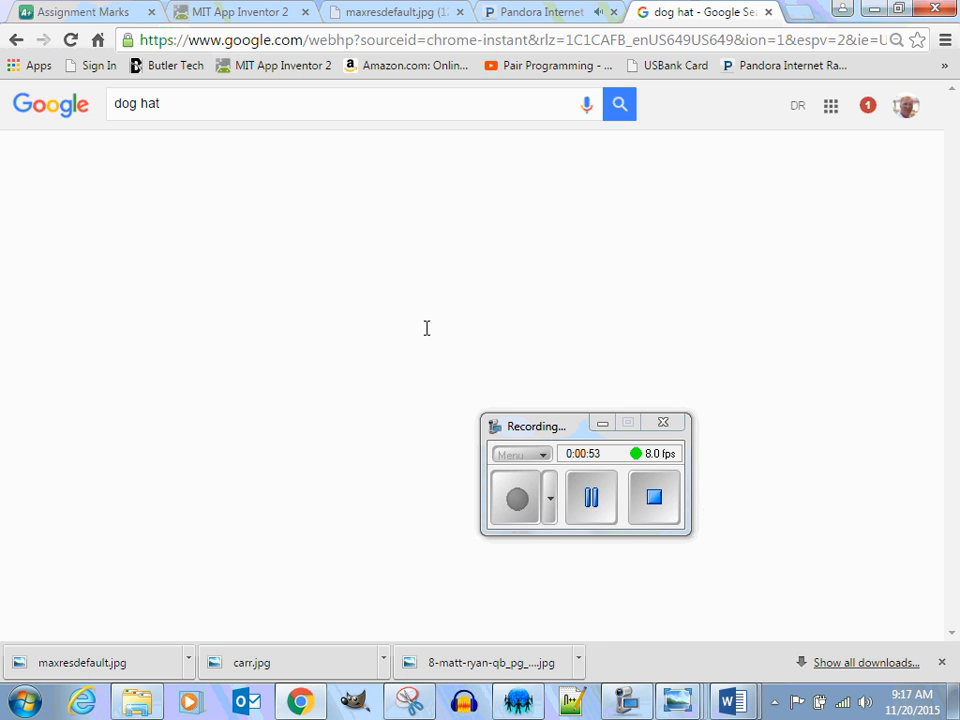
{"action": "left_click", "coordinate": [257, 157]}
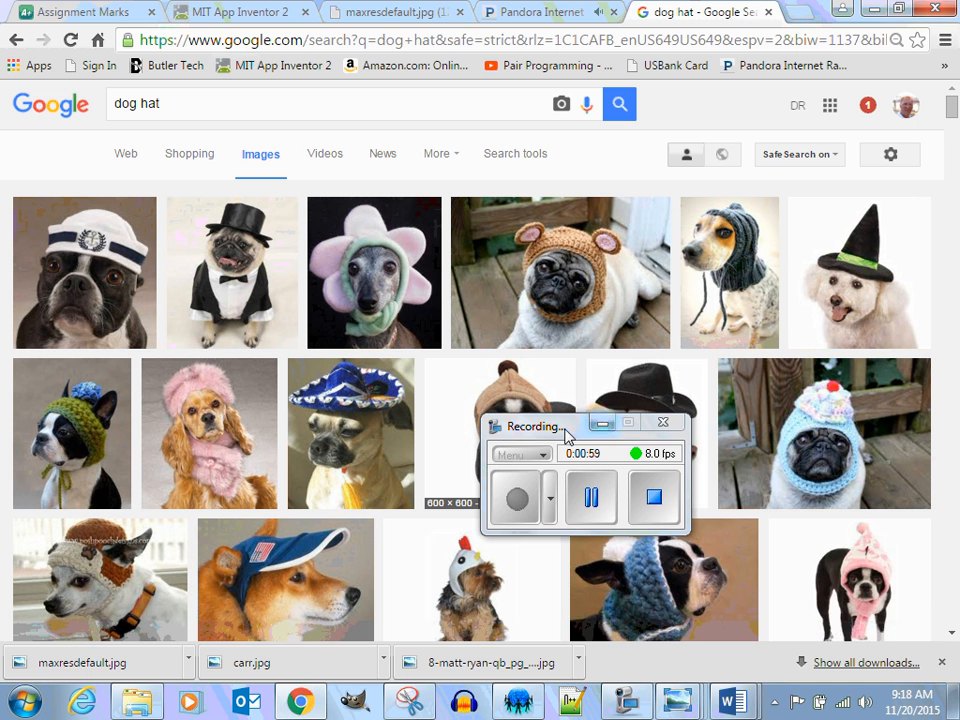
Look through the dog hat image results for a suitable picture of a dog wearing a hat.
{"action": "left_click_drag", "start_coordinate": [582, 436], "coordinate": [765, 639]}
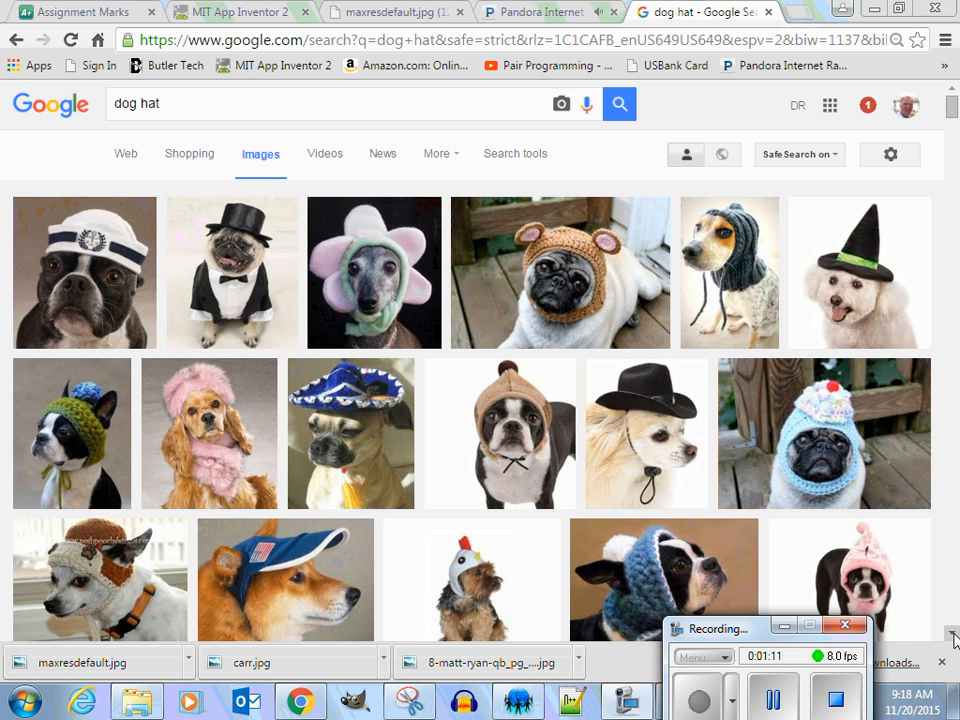
{"action": "scroll", "coordinate": [953, 636], "scroll_direction": "down", "scroll_amount": 4}
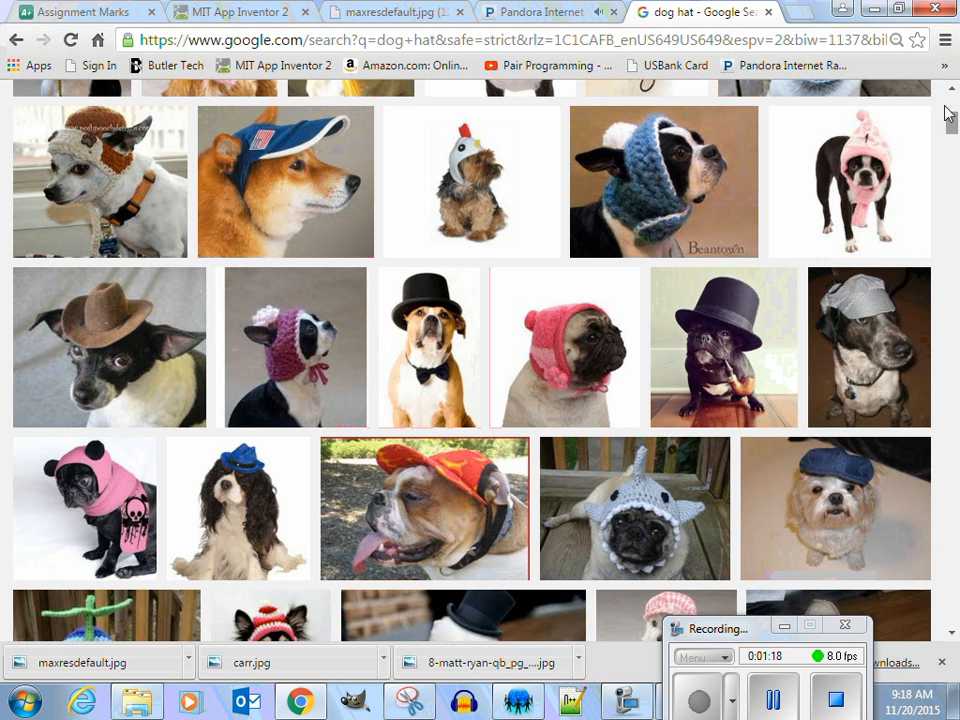
{"action": "scroll", "coordinate": [952, 95], "scroll_direction": "up", "scroll_amount": 2}
{"action": "scroll", "coordinate": [952, 95], "scroll_direction": "up", "scroll_amount": 4}
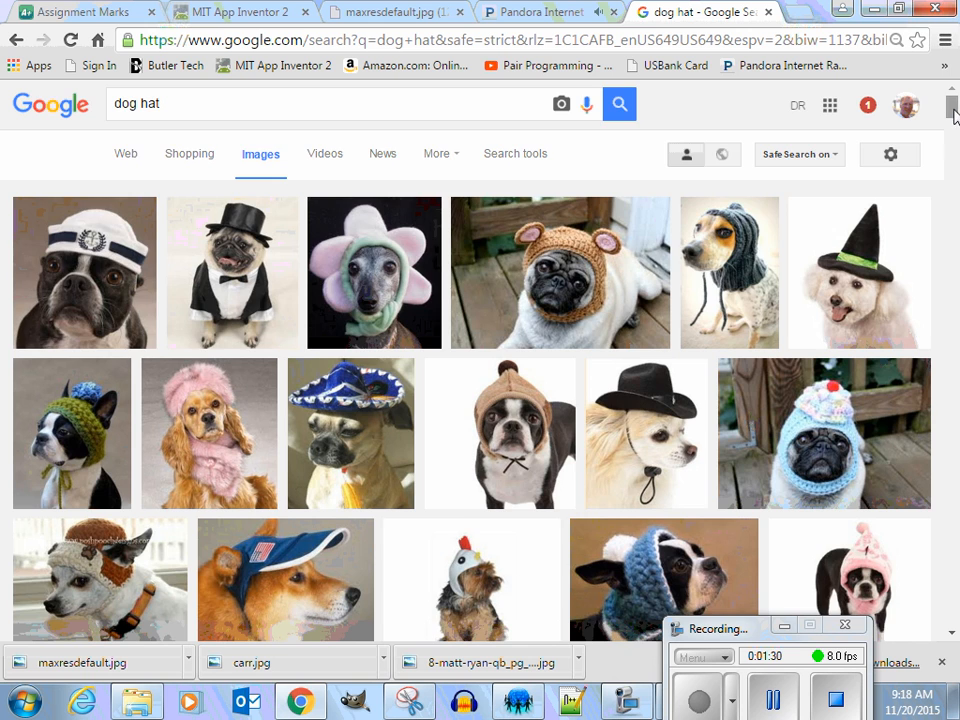
{"action": "left_click_drag", "start_coordinate": [951, 104], "coordinate": [956, 130]}
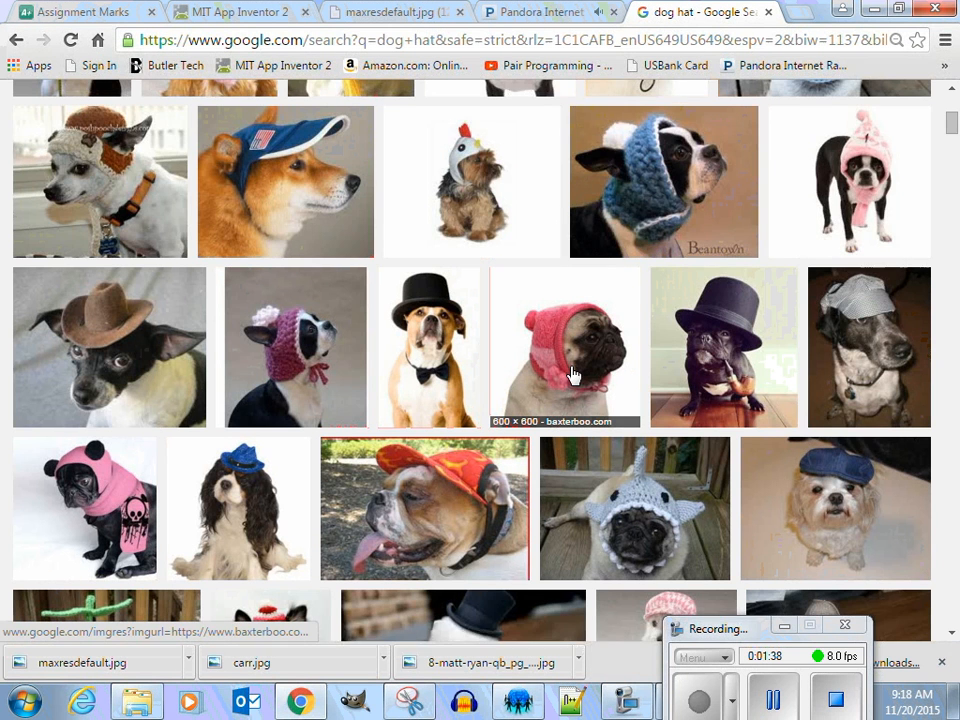
{"action": "scroll", "coordinate": [572, 374], "scroll_direction": "down", "scroll_amount": 3}
{"action": "scroll", "coordinate": [572, 374], "scroll_direction": "down", "scroll_amount": 3}
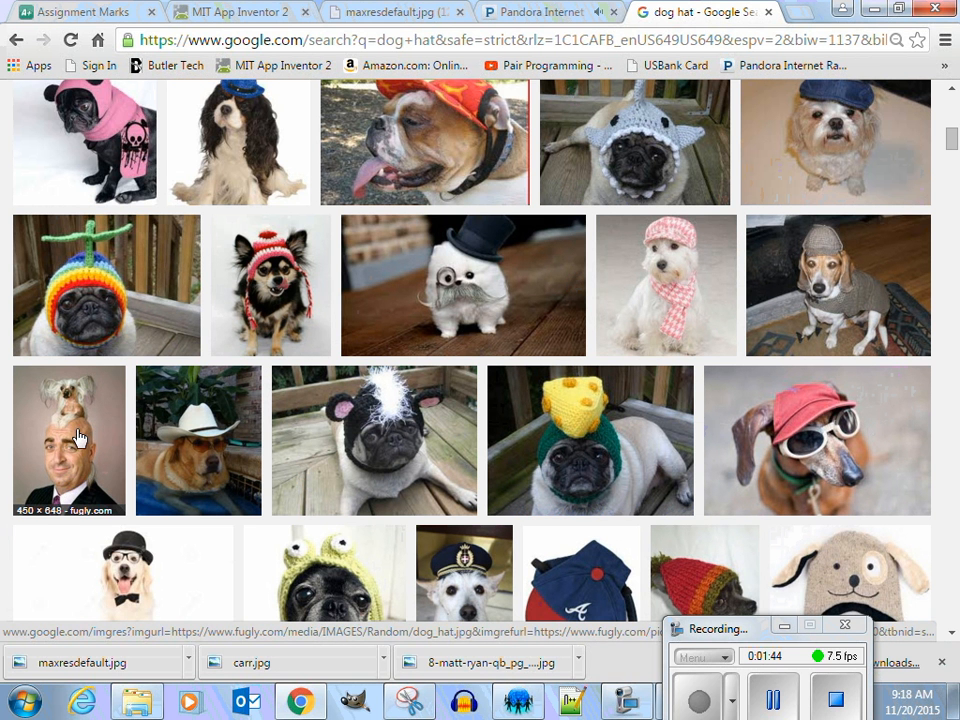
{"action": "scroll", "coordinate": [484, 376], "scroll_direction": "down", "scroll_amount": 2}
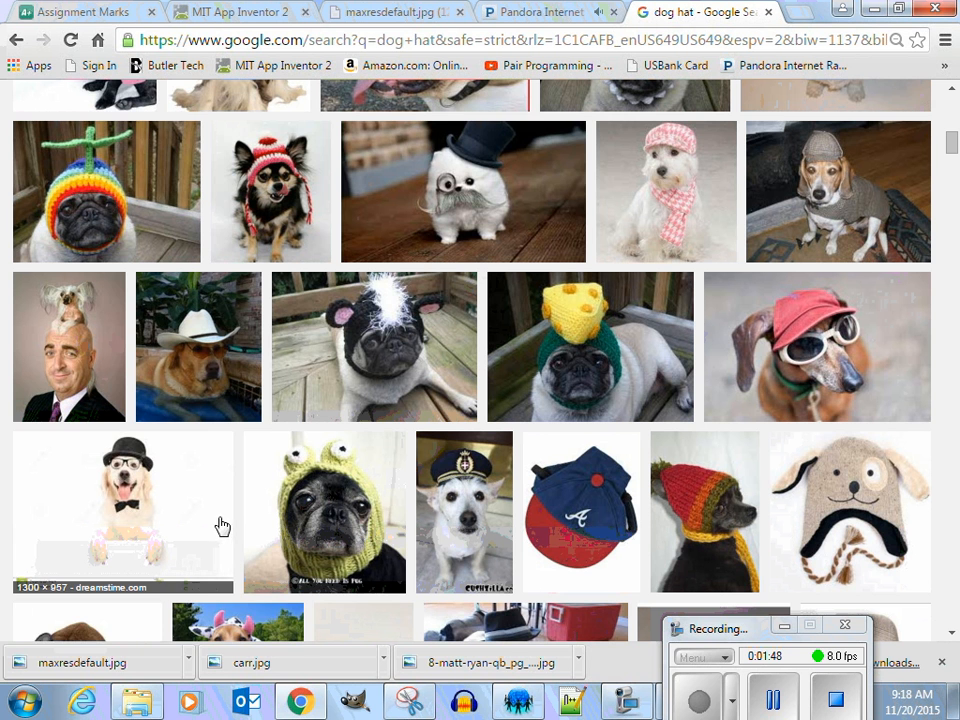
Preview the dog in the bowler hat and the related pictures of the dog on rocks and the frog hat dog.
{"action": "left_click", "coordinate": [118, 495]}
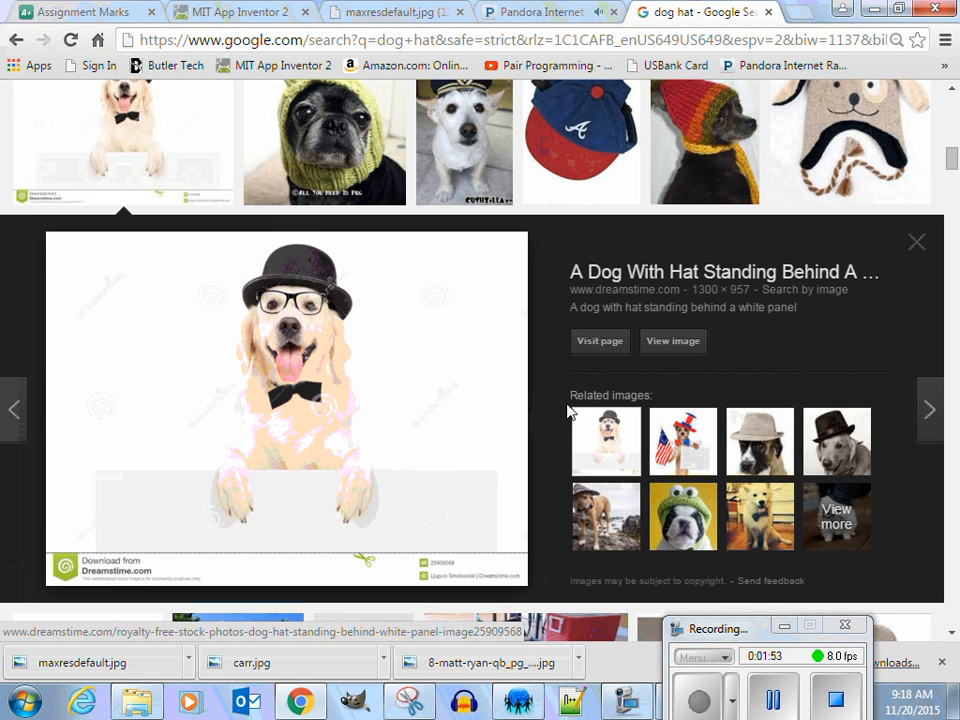
{"action": "left_click", "coordinate": [597, 513]}
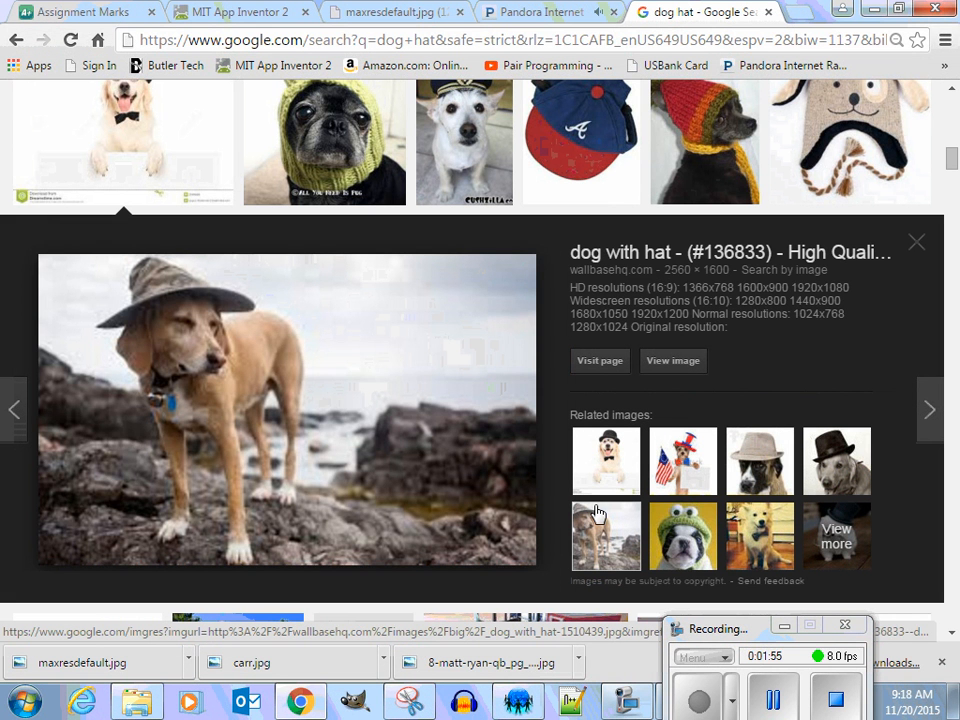
{"action": "left_click", "coordinate": [680, 509]}
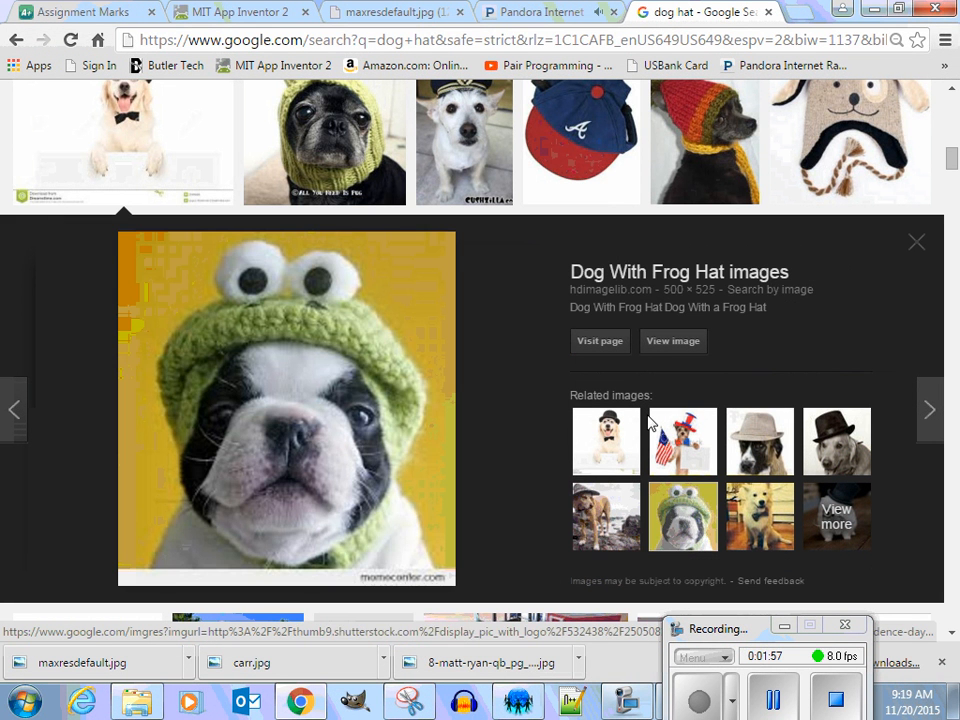
Return to the dog hat image results and open the full-size picture of the baby and rescue dog in matching aviator hats.
{"action": "left_click", "coordinate": [16, 40]}
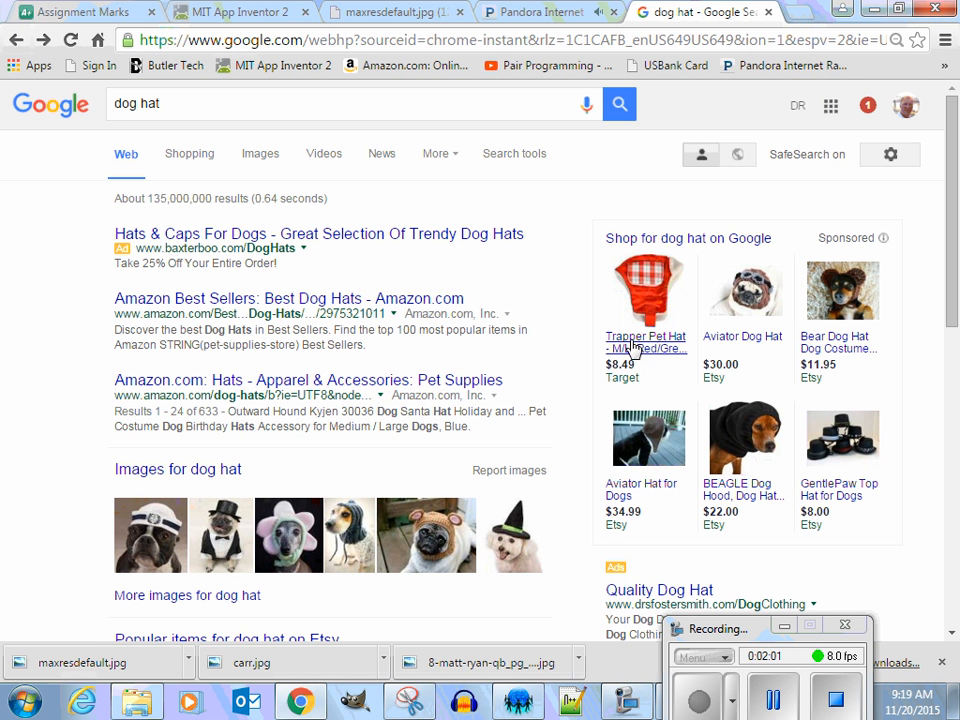
{"action": "left_click", "coordinate": [255, 165]}
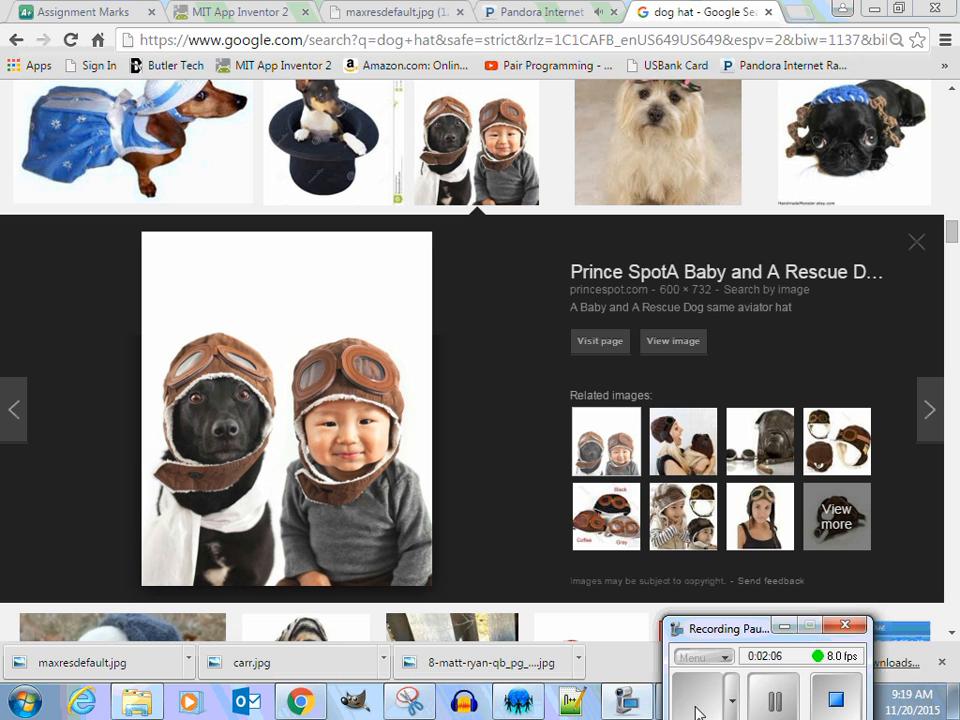
{"action": "left_click", "coordinate": [697, 712]}
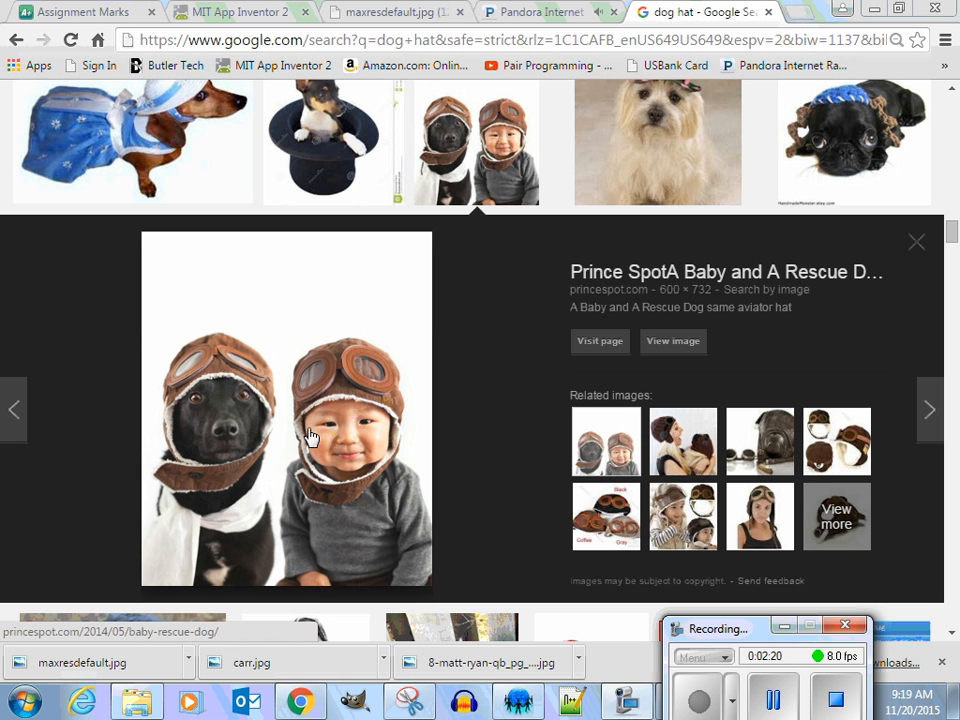
{"action": "left_click", "coordinate": [660, 344]}
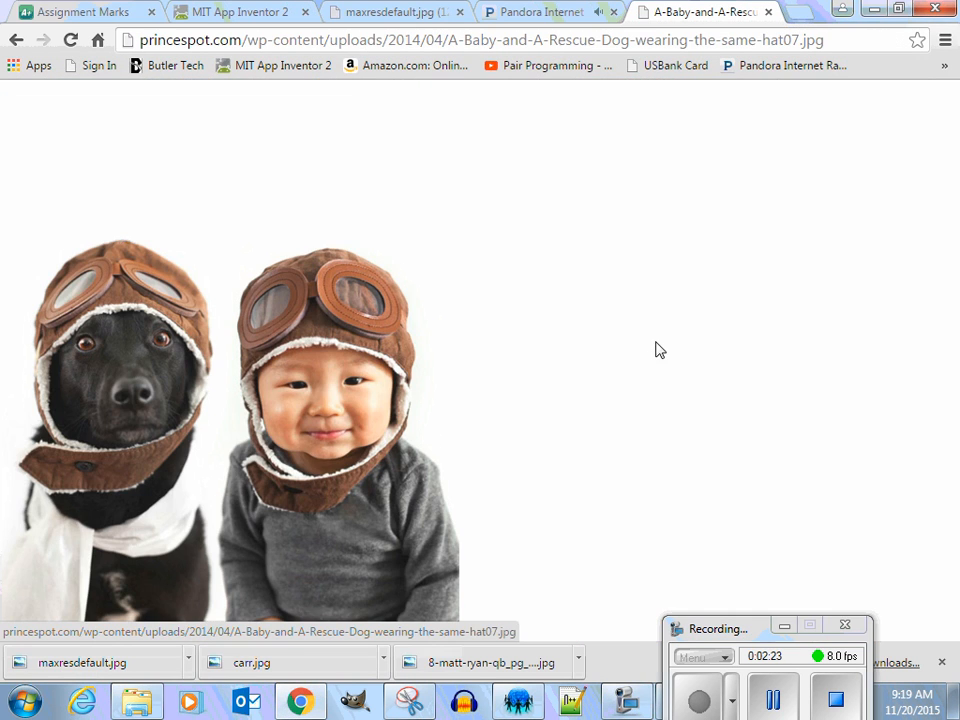
Save the picture as the JPEG A-Baby-and-A-Rescue-Dog-wearing-the-same-hat07 in the 1.1.6 SeeThrough folder.
{"action": "right_click", "coordinate": [266, 385]}
{"action": "left_click", "coordinate": [338, 397]}
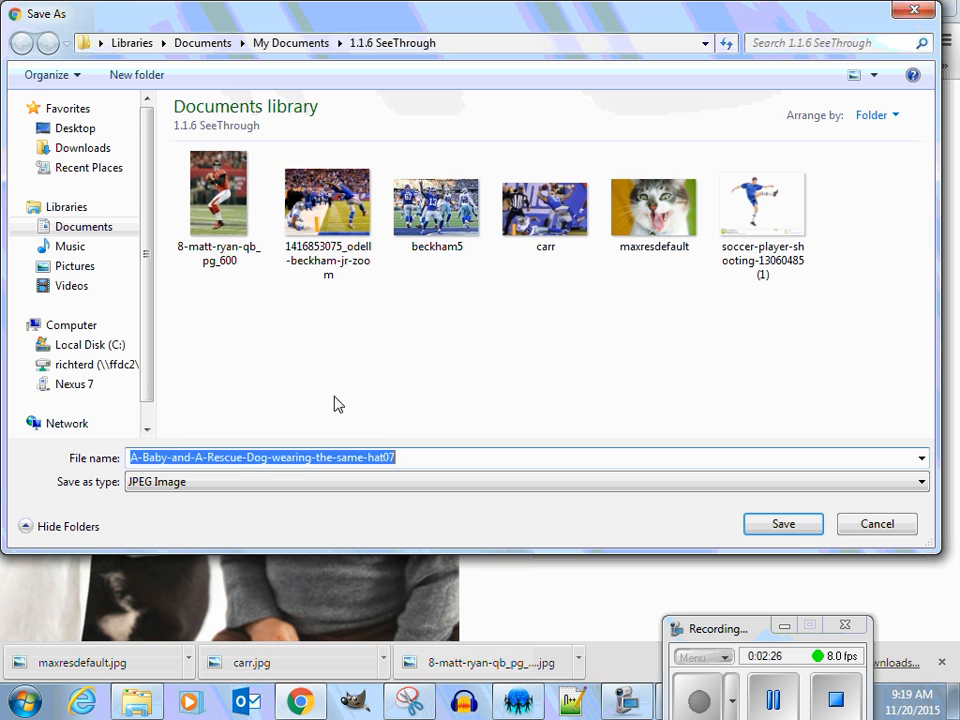
{"action": "left_click", "coordinate": [785, 534]}
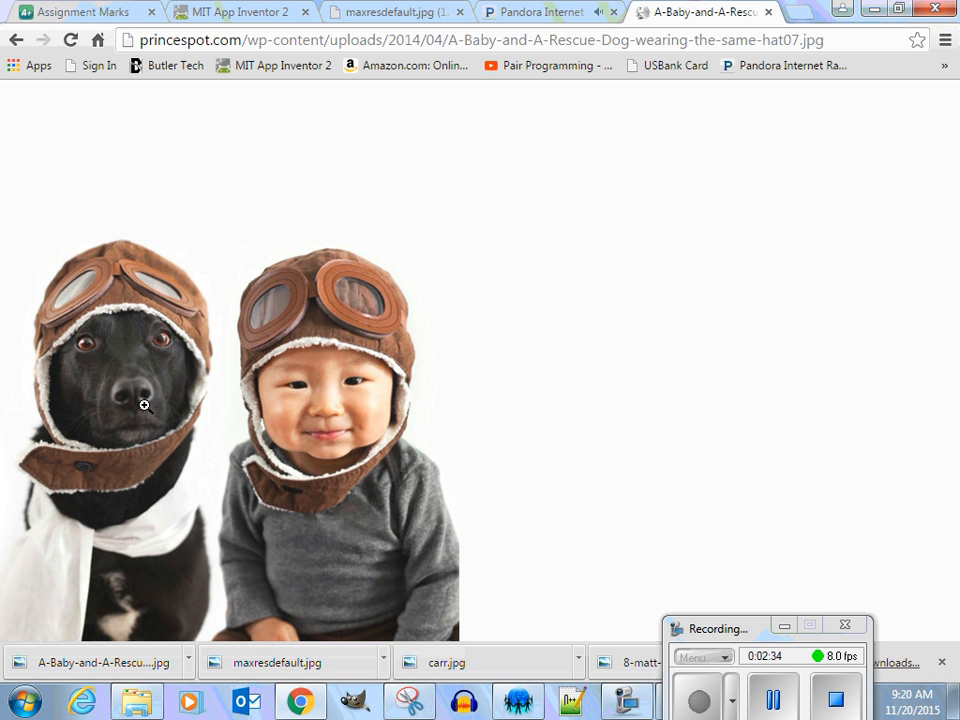
Open A-Baby-and-A-Rescue-Dog-wearing-the-same-hat07 from the 1.1.6 SeeThrough folder in GIMP and maximize its image window.
{"action": "mouse_move", "coordinate": [134, 706]}
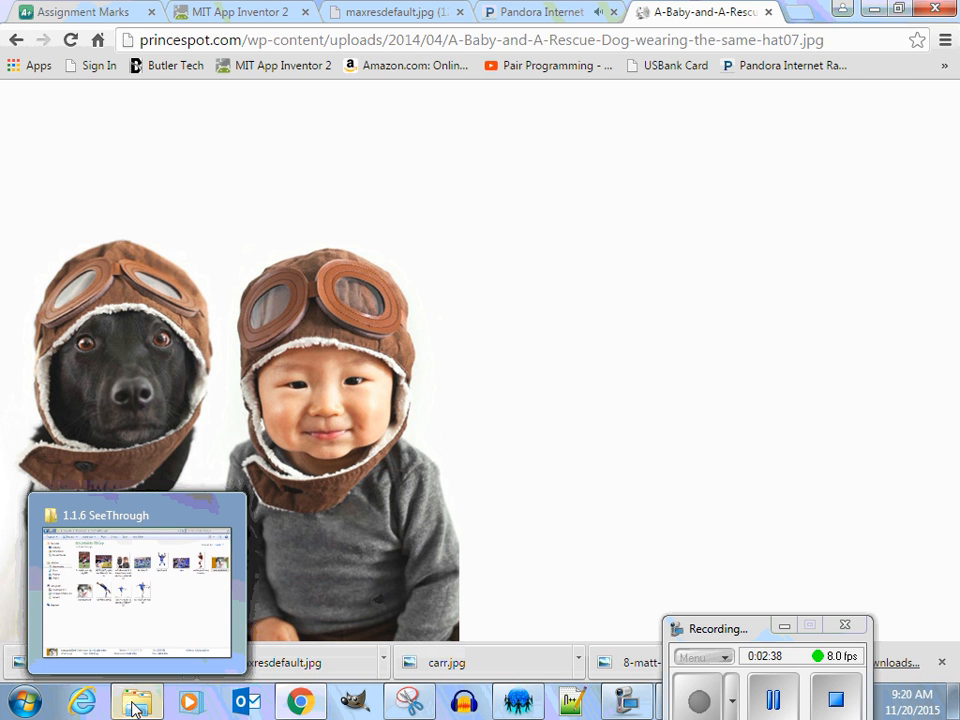
{"action": "left_click", "coordinate": [134, 706]}
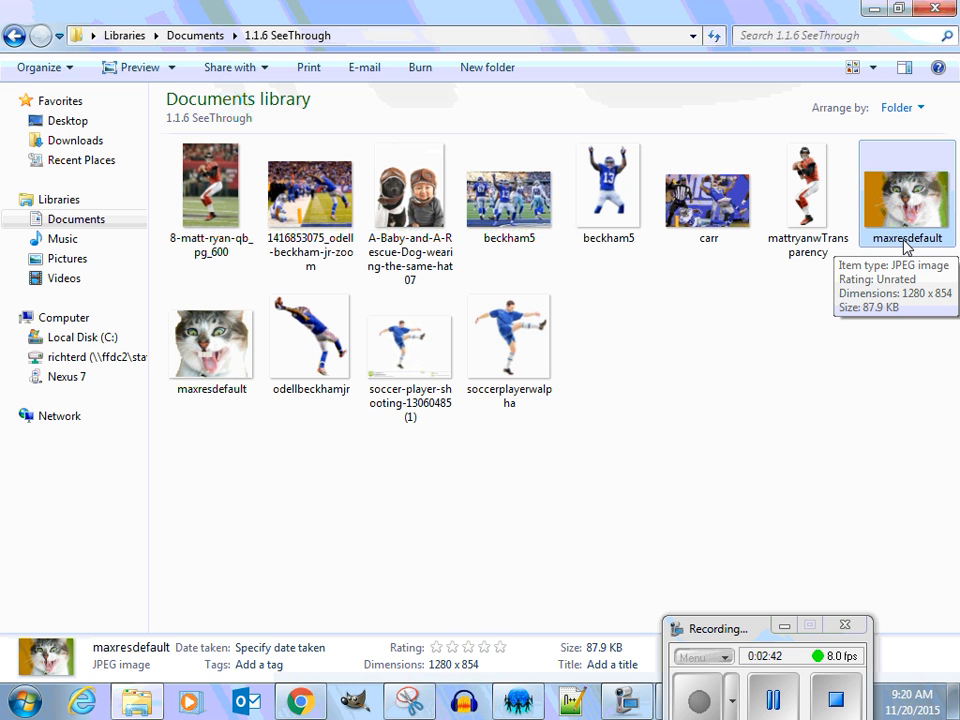
{"action": "right_click", "coordinate": [415, 203]}
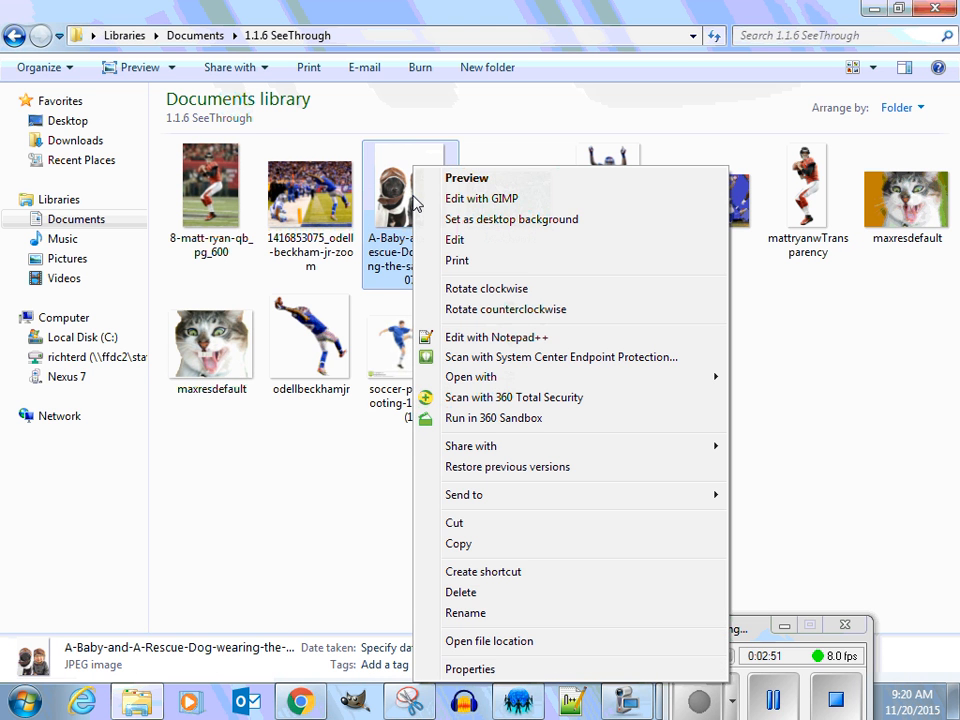
{"action": "left_click", "coordinate": [476, 199]}
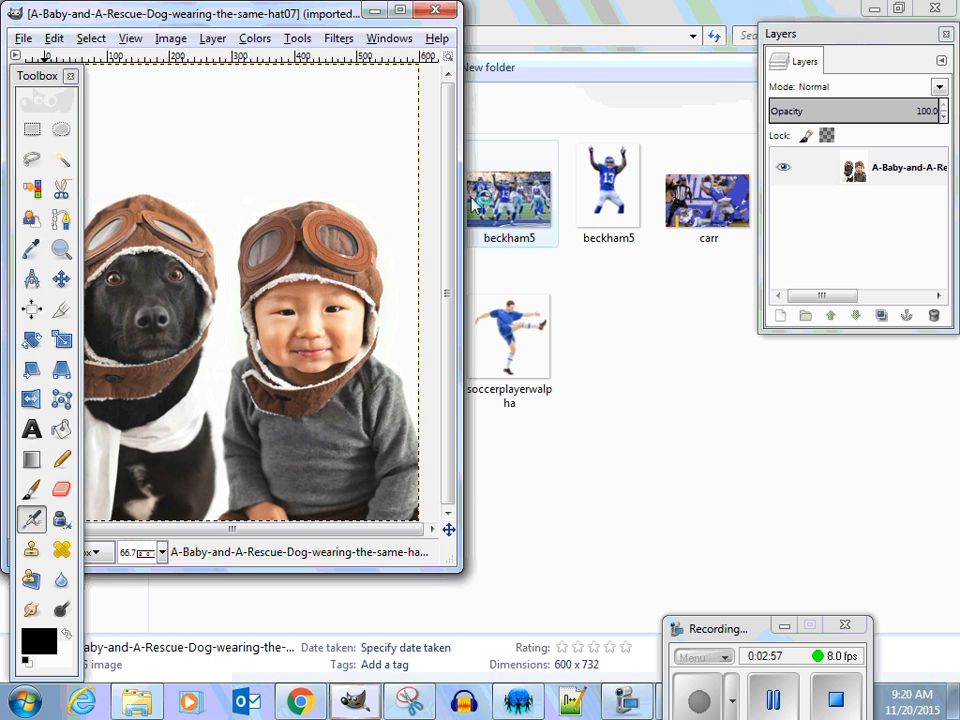
{"action": "left_click_drag", "start_coordinate": [322, 16], "coordinate": [449, 21]}
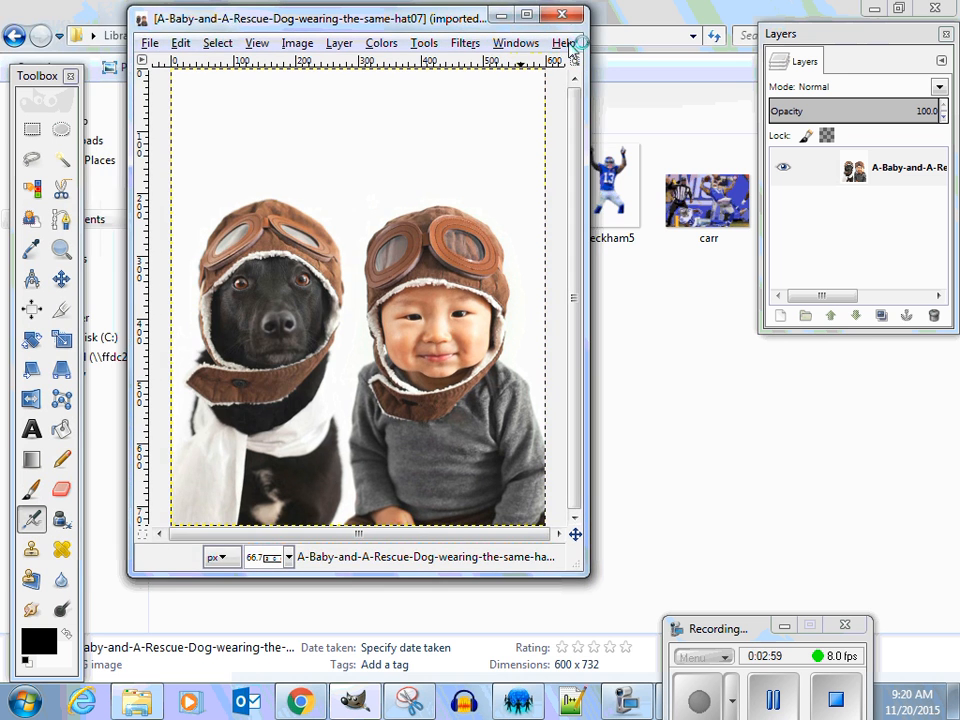
{"action": "left_click", "coordinate": [527, 17]}
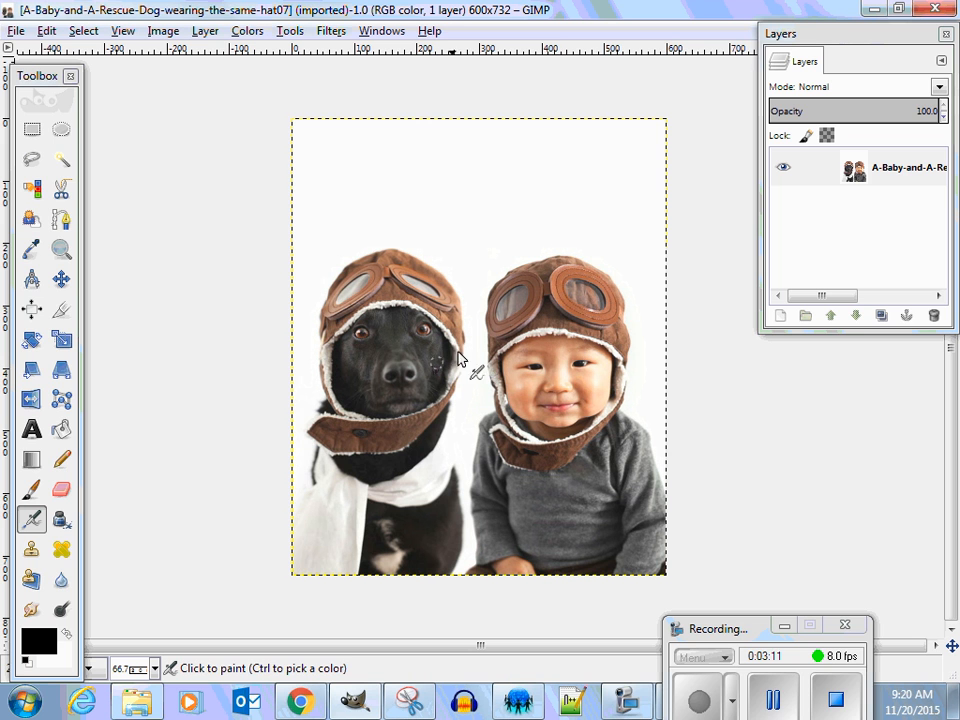
{"action": "left_click", "coordinate": [783, 699]}
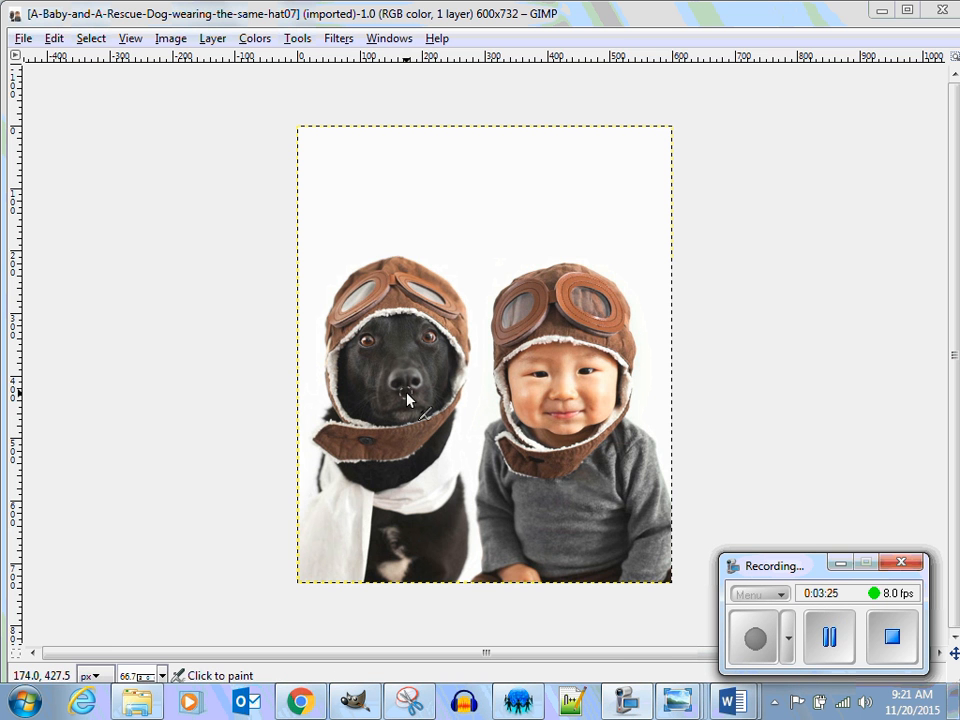
Show the GIMP Toolbox and move it clear of the baby and dog picture.
{"action": "left_click", "coordinate": [392, 38]}
{"action": "mouse_move", "coordinate": [398, 66]}
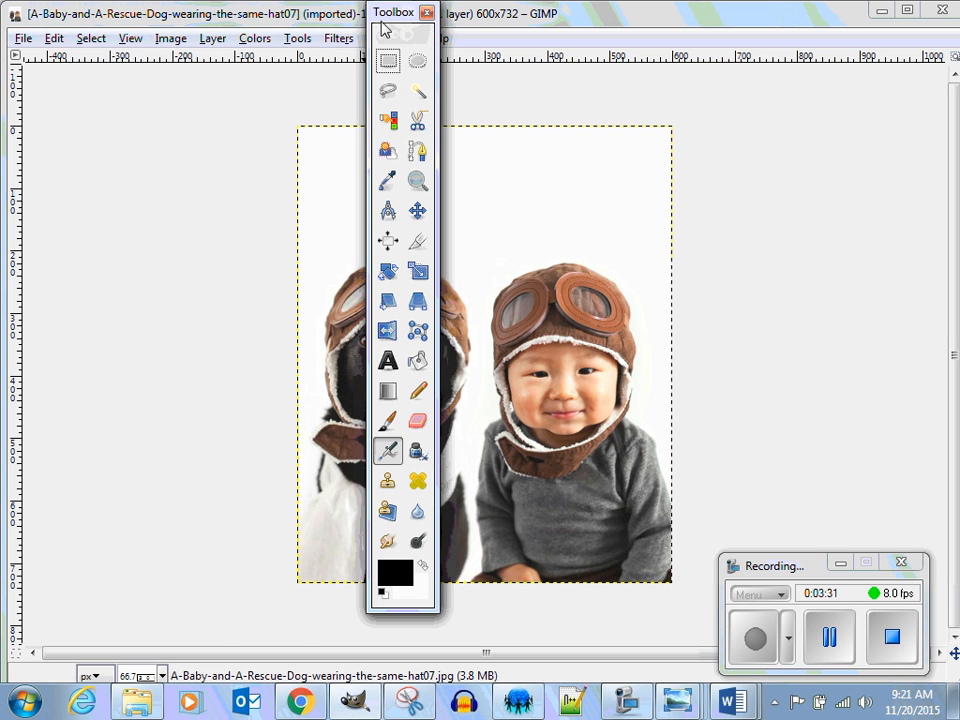
{"action": "left_click_drag", "start_coordinate": [396, 14], "coordinate": [50, 82]}
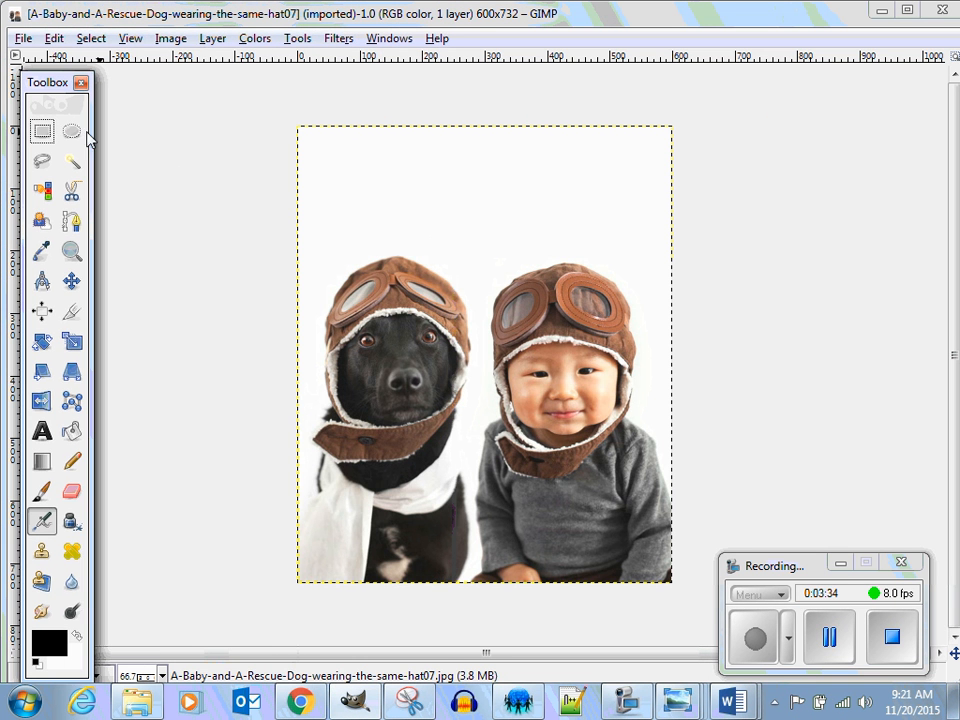
Choose Rectangle Select and magnify the dog's aviator hat to 3200% to examine its individual pixels.
{"action": "left_click", "coordinate": [41, 131]}
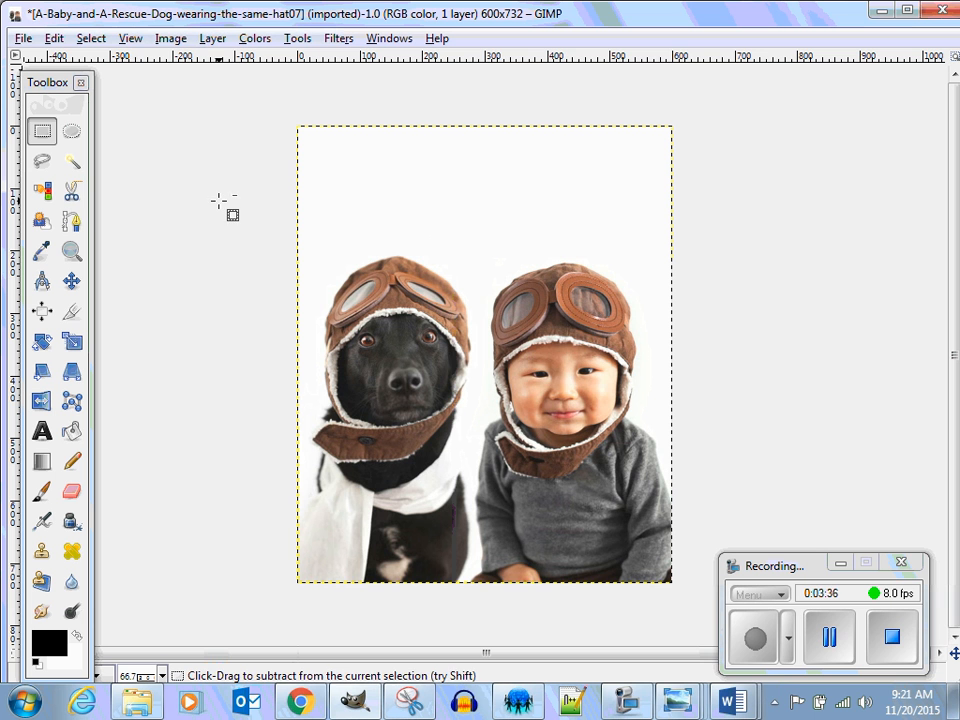
{"action": "left_click", "coordinate": [42, 136]}
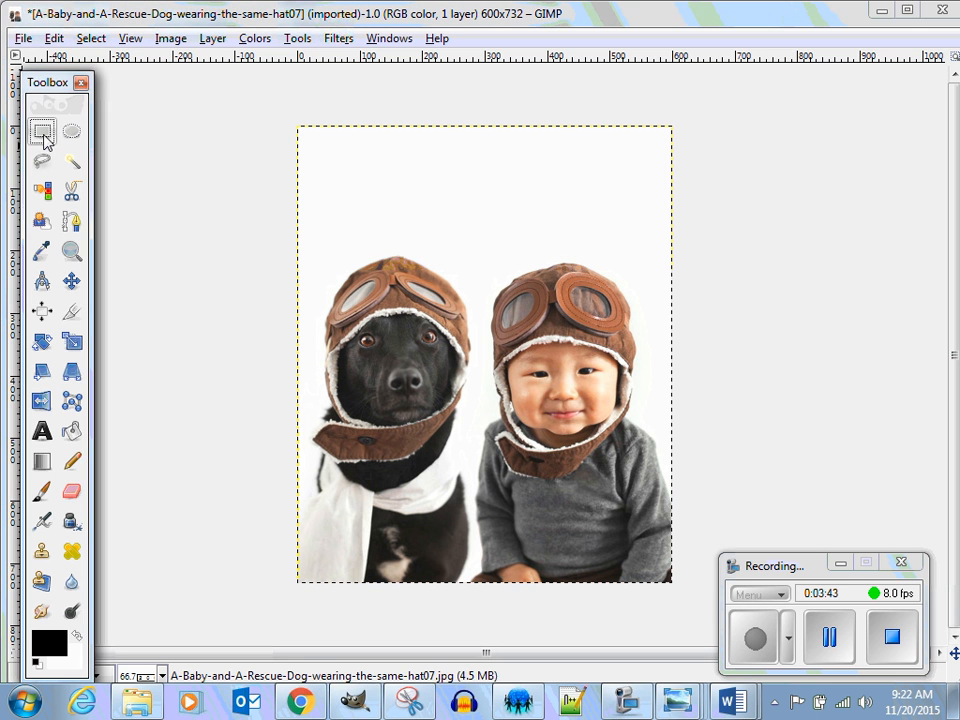
{"action": "left_click", "coordinate": [167, 139]}
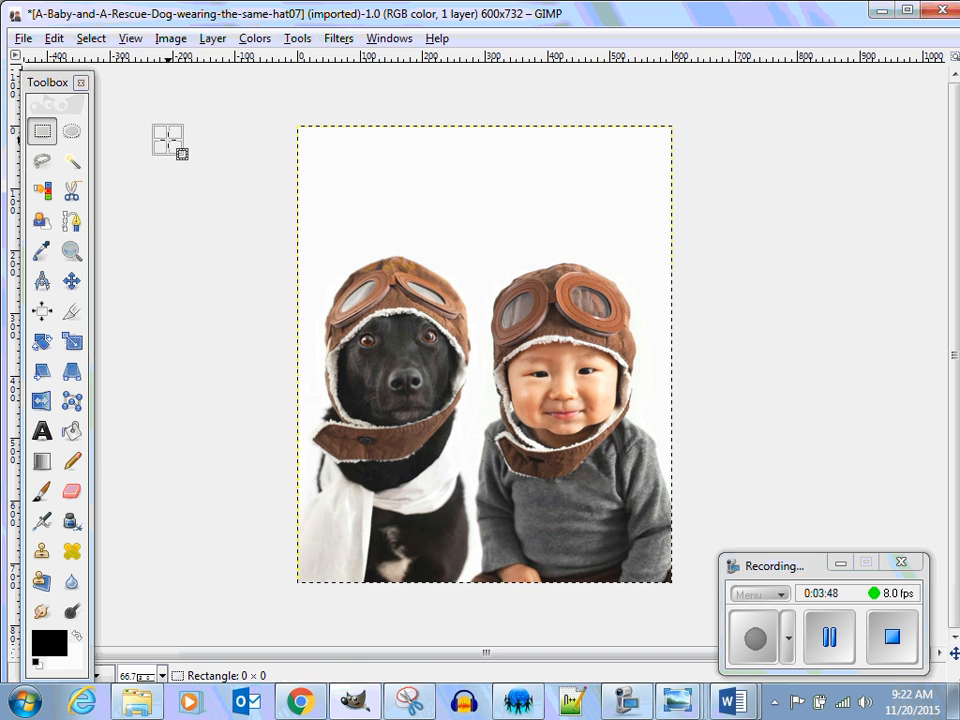
{"action": "left_click", "coordinate": [162, 139]}
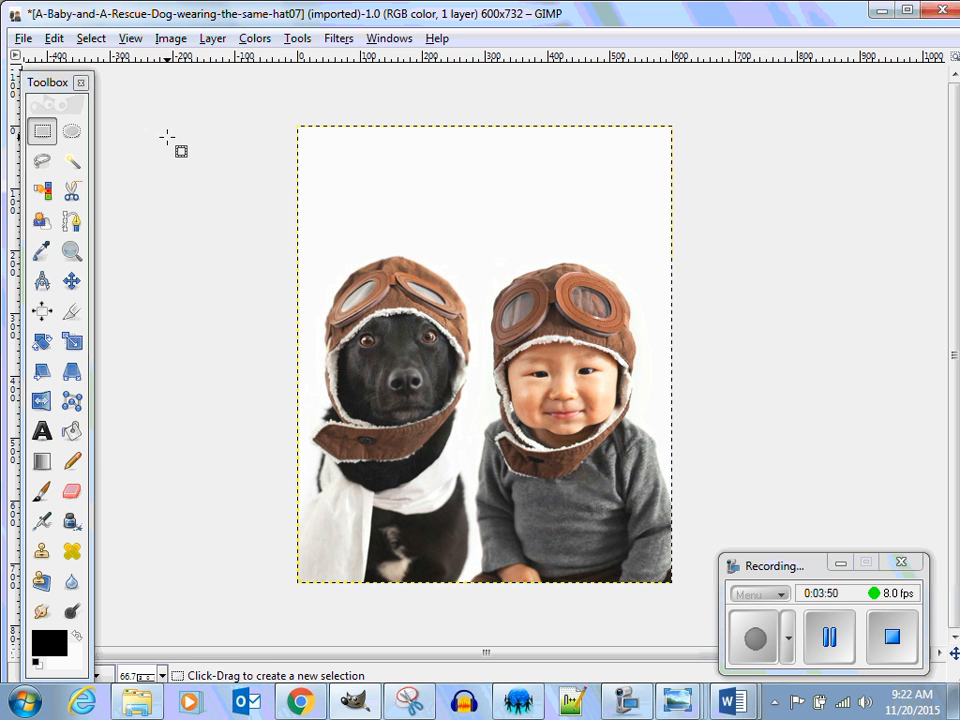
{"action": "scroll", "coordinate": [219, 252], "scroll_direction": "up", "scroll_amount": 4}
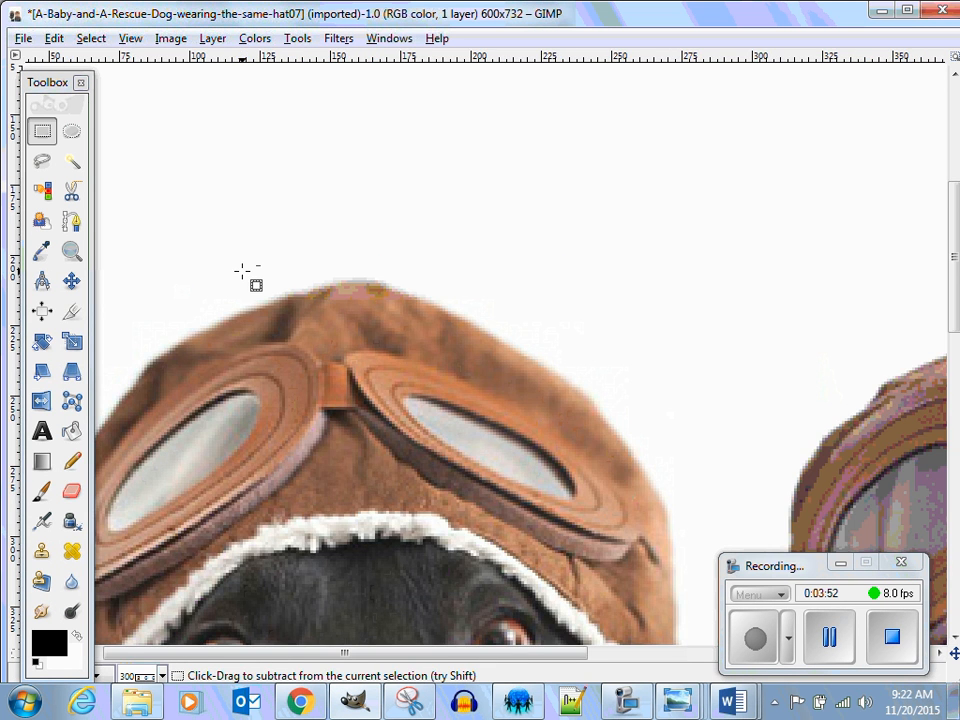
{"action": "scroll", "coordinate": [245, 272], "scroll_direction": "up", "scroll_amount": 7}
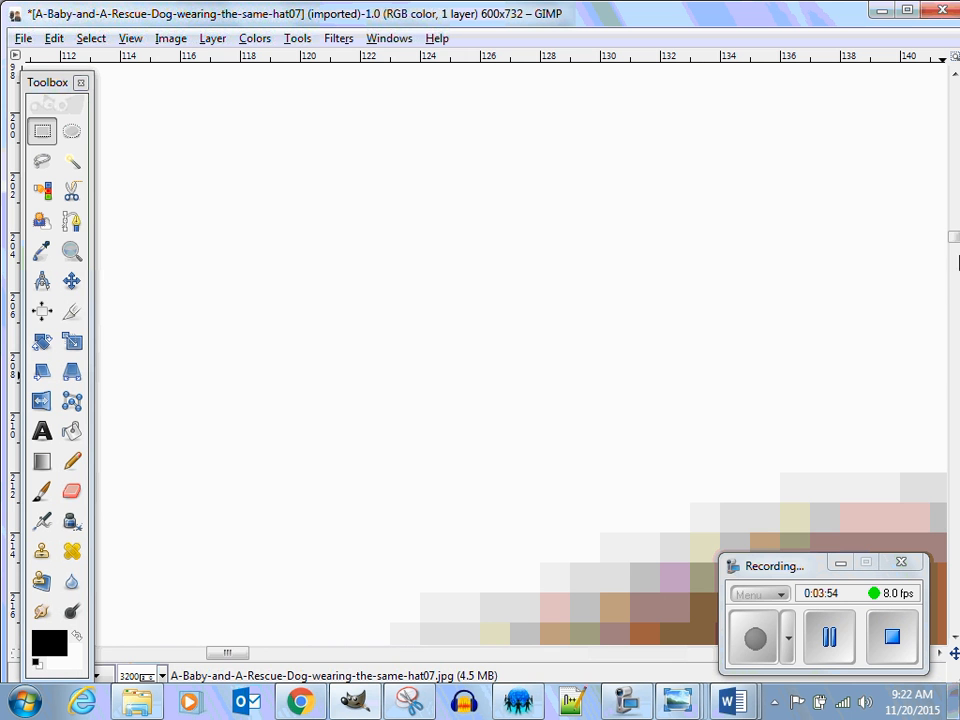
{"action": "scroll", "coordinate": [958, 393], "scroll_direction": "down", "scroll_amount": 5}
{"action": "scroll", "coordinate": [520, 355], "scroll_direction": "down", "scroll_amount": 10}
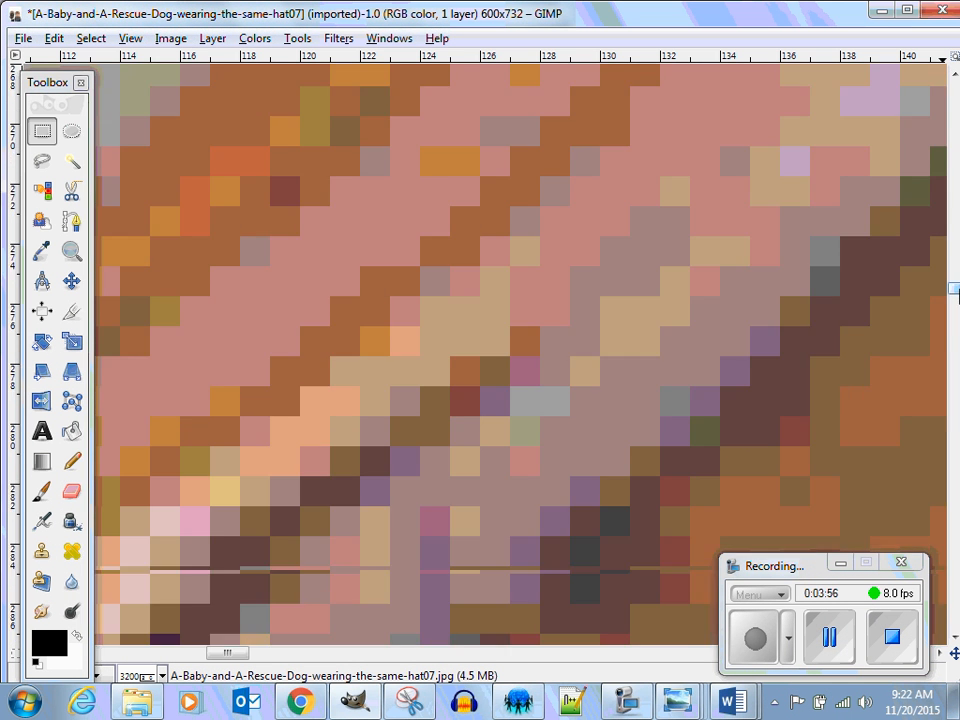
{"action": "scroll", "coordinate": [955, 320], "scroll_direction": "up", "scroll_amount": 3}
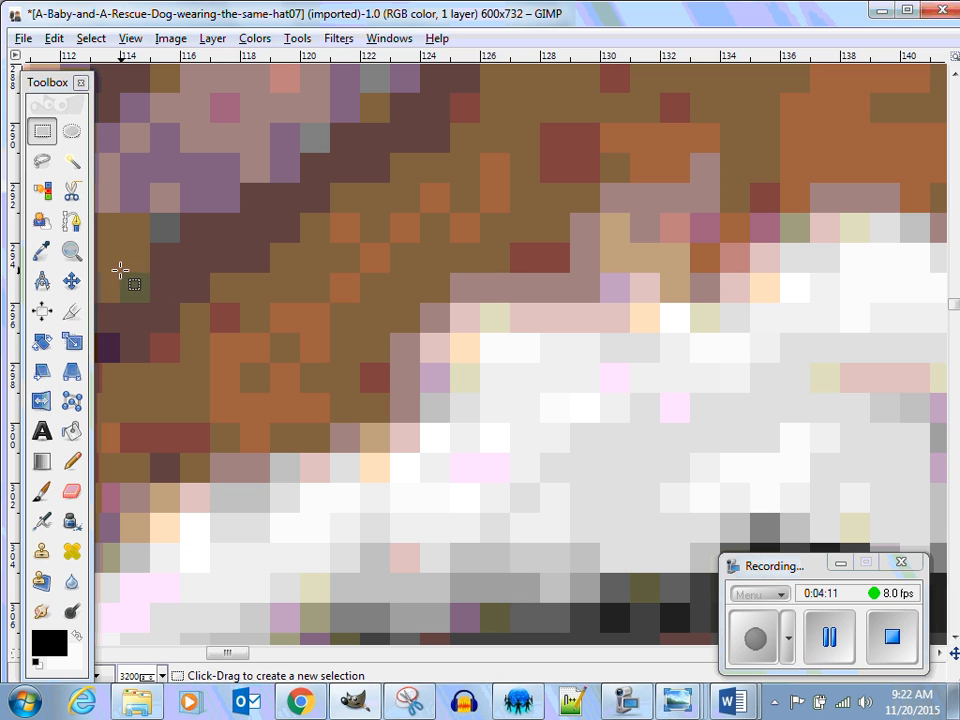
Sample a brown hat pixel with the Color Picker and open the foreground color's values, keeping the dialog clear of the sampled area.
{"action": "left_click", "coordinate": [40, 252]}
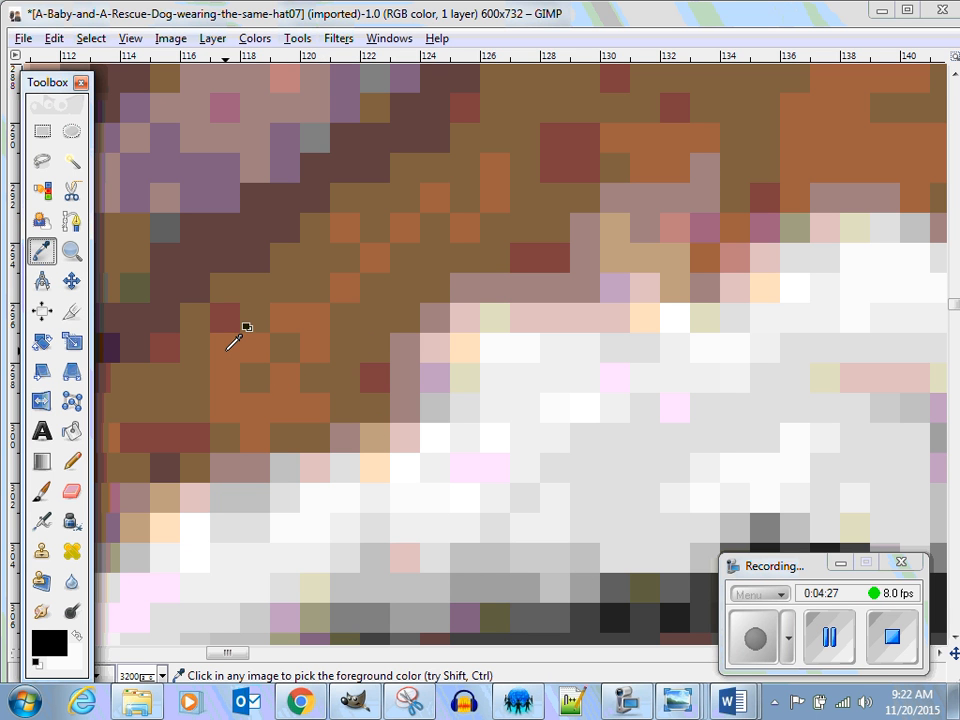
{"action": "left_click", "coordinate": [229, 347]}
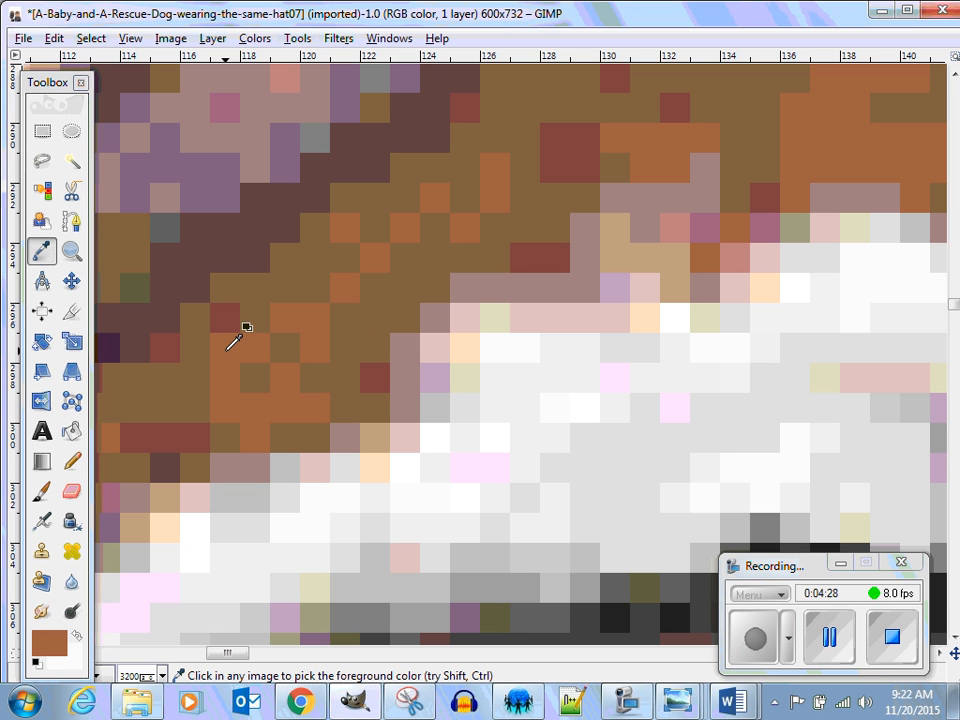
{"action": "left_click", "coordinate": [50, 645]}
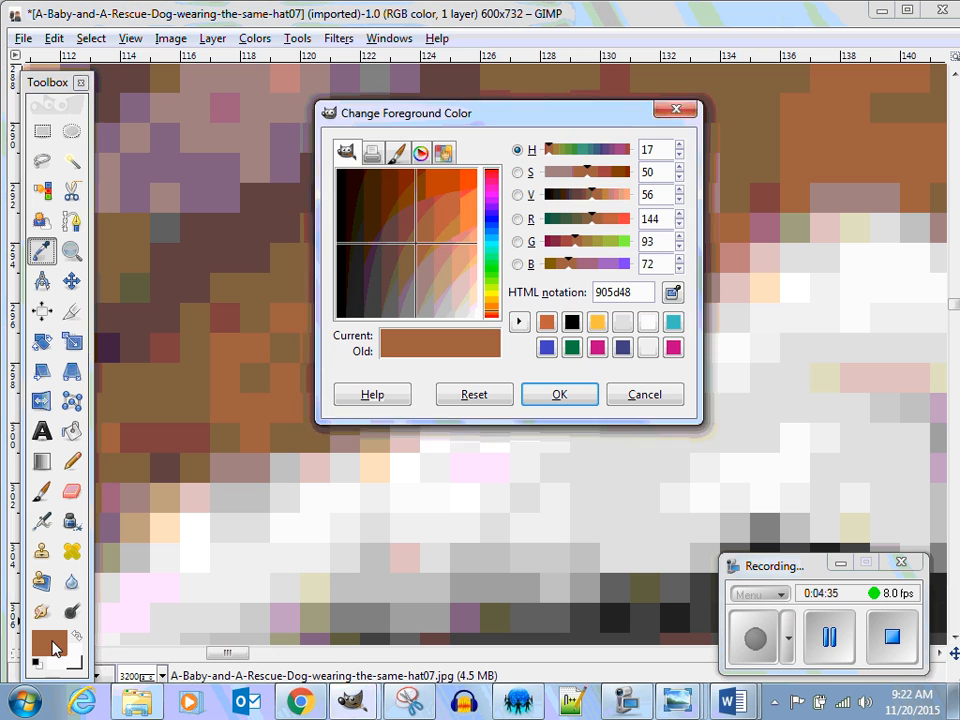
{"action": "left_click_drag", "start_coordinate": [545, 114], "coordinate": [802, 123]}
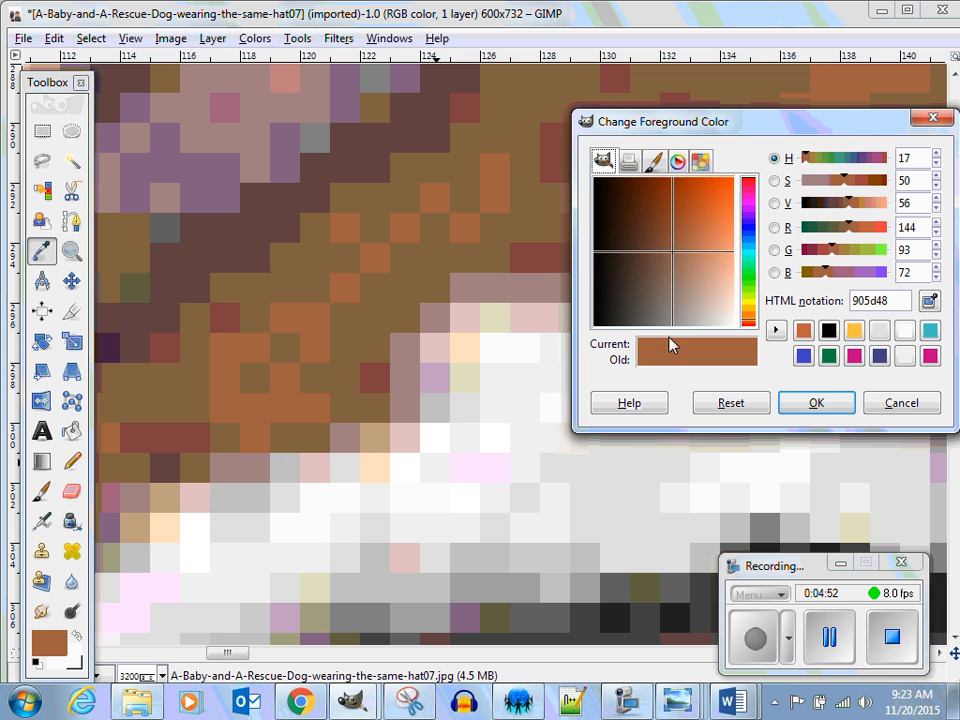
Sample a near-white pixel from the hat's fleece trim as the foreground color and inspect its color values.
{"action": "left_click", "coordinate": [350, 518]}
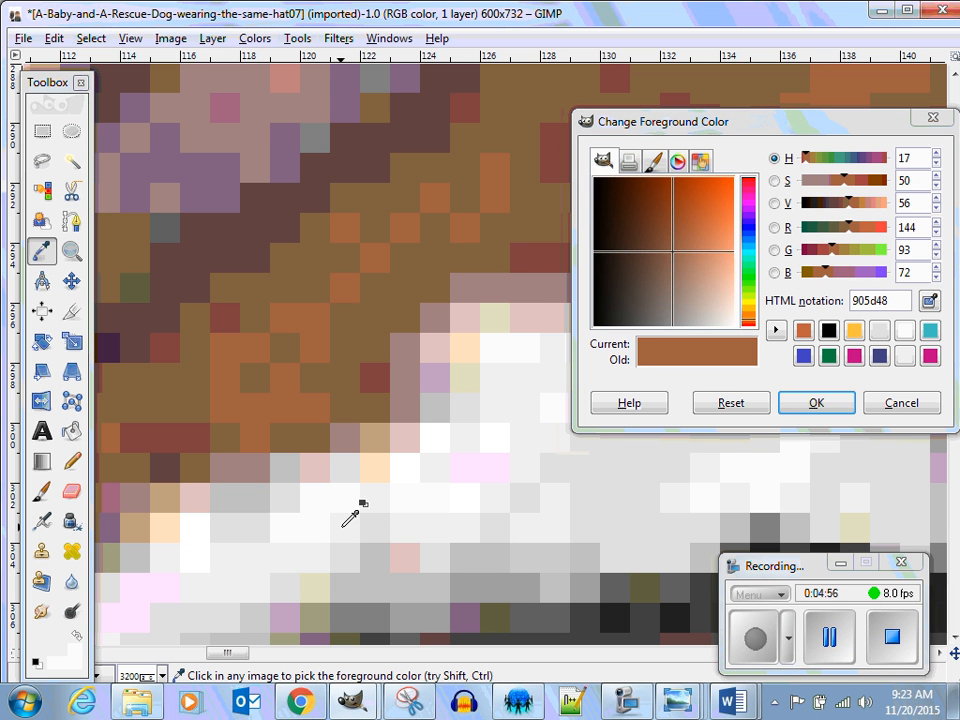
{"action": "left_click", "coordinate": [42, 251]}
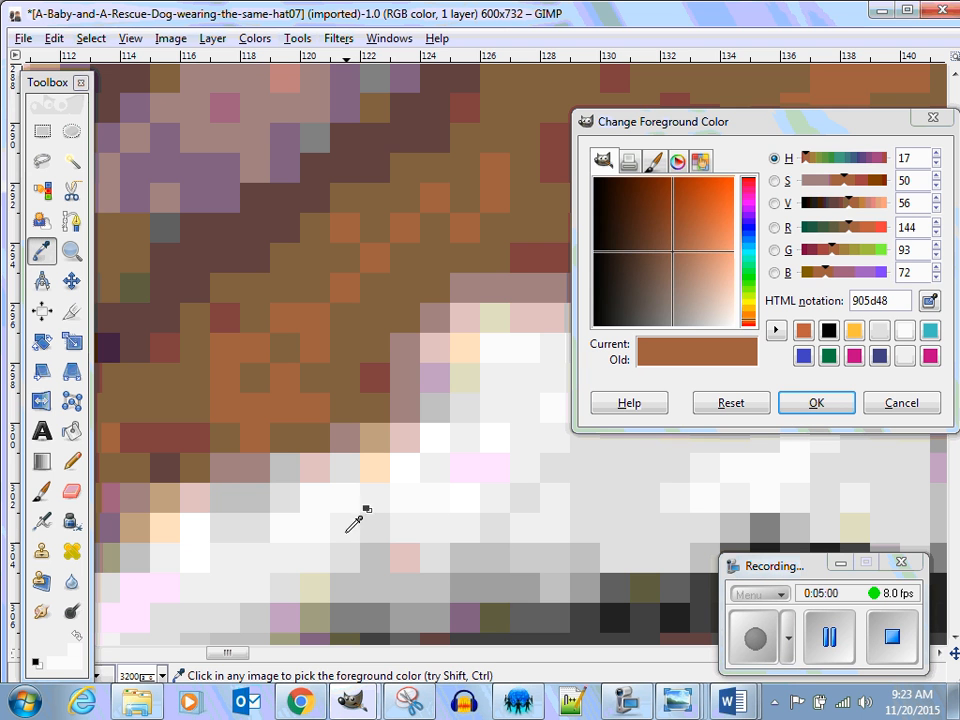
{"action": "left_click", "coordinate": [47, 645]}
{"action": "left_click", "coordinate": [341, 528]}
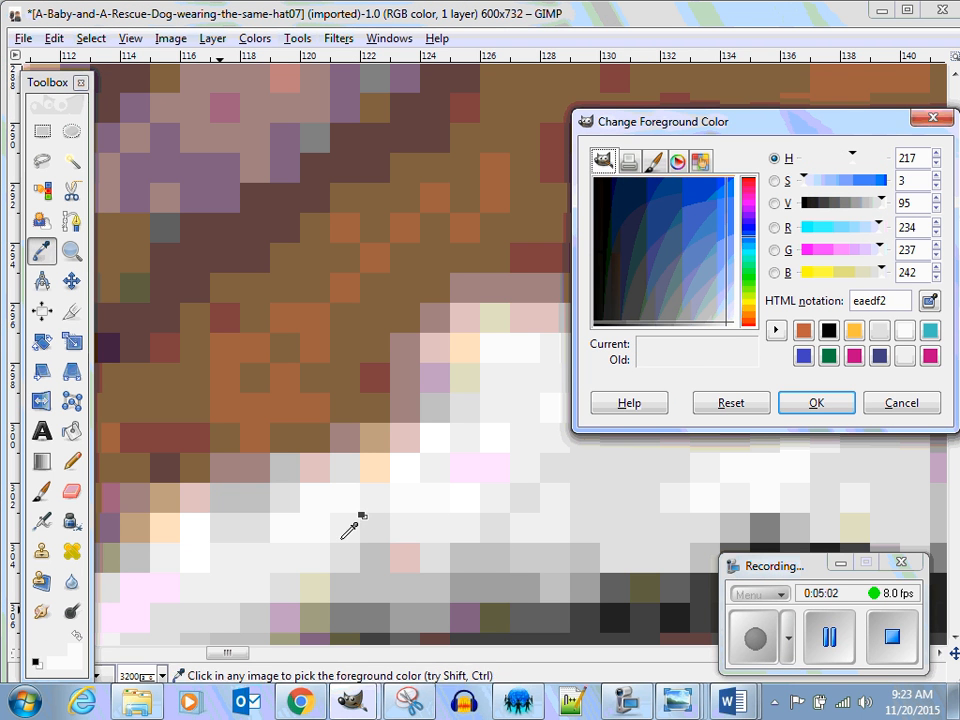
{"action": "left_click", "coordinate": [697, 368]}
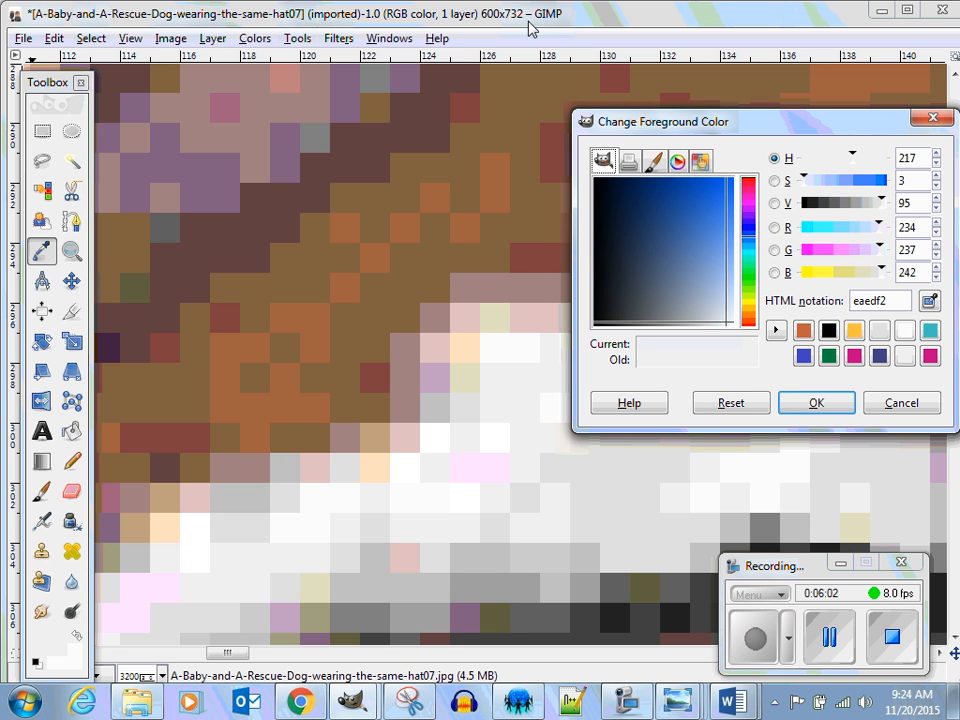
Close the Toolbox, bring up a new one, and place it along the left side of the image.
{"action": "left_click", "coordinate": [81, 82]}
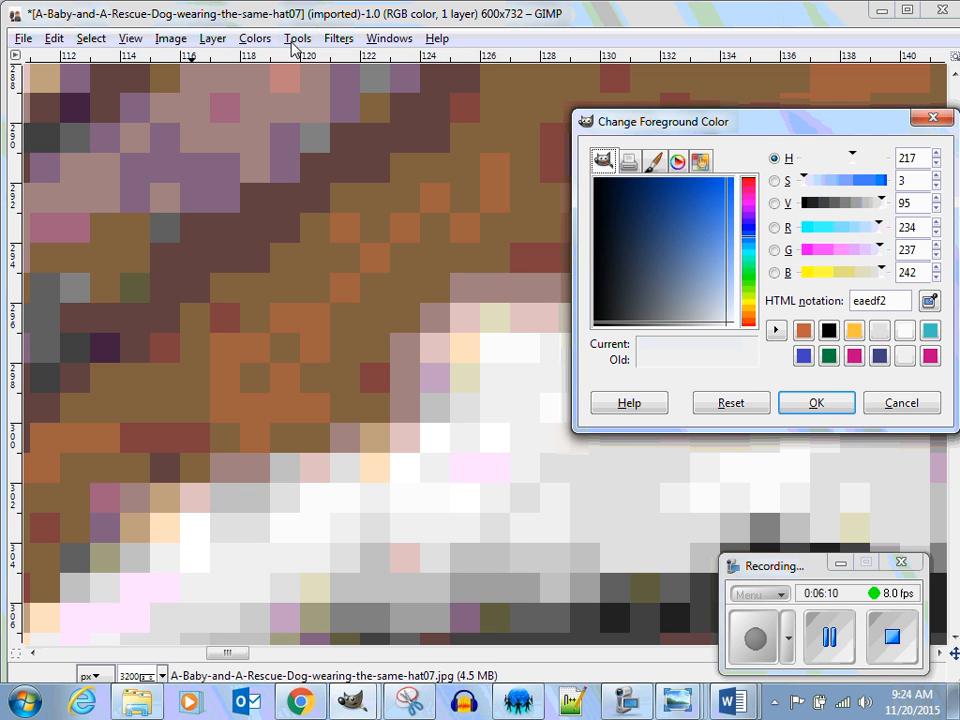
{"action": "left_click", "coordinate": [389, 38]}
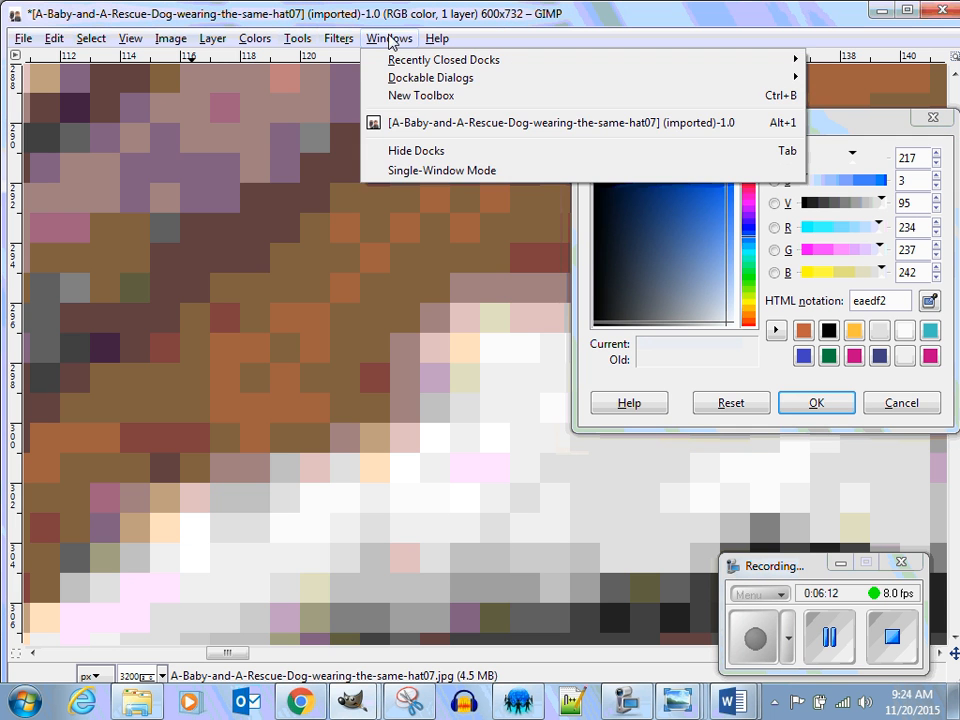
{"action": "mouse_move", "coordinate": [400, 85]}
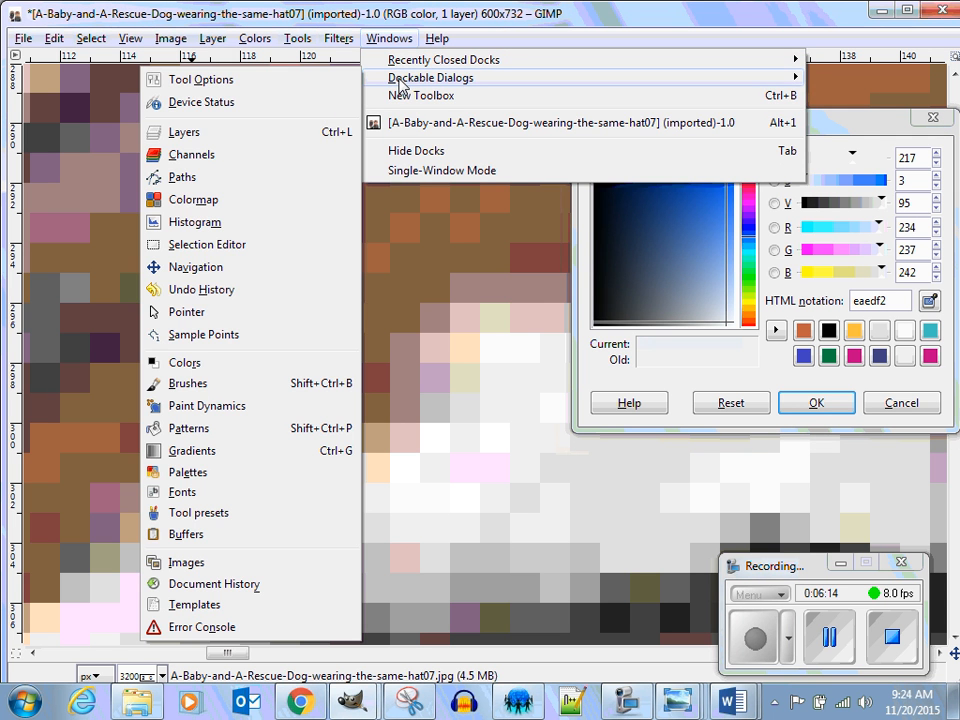
{"action": "left_click", "coordinate": [403, 94]}
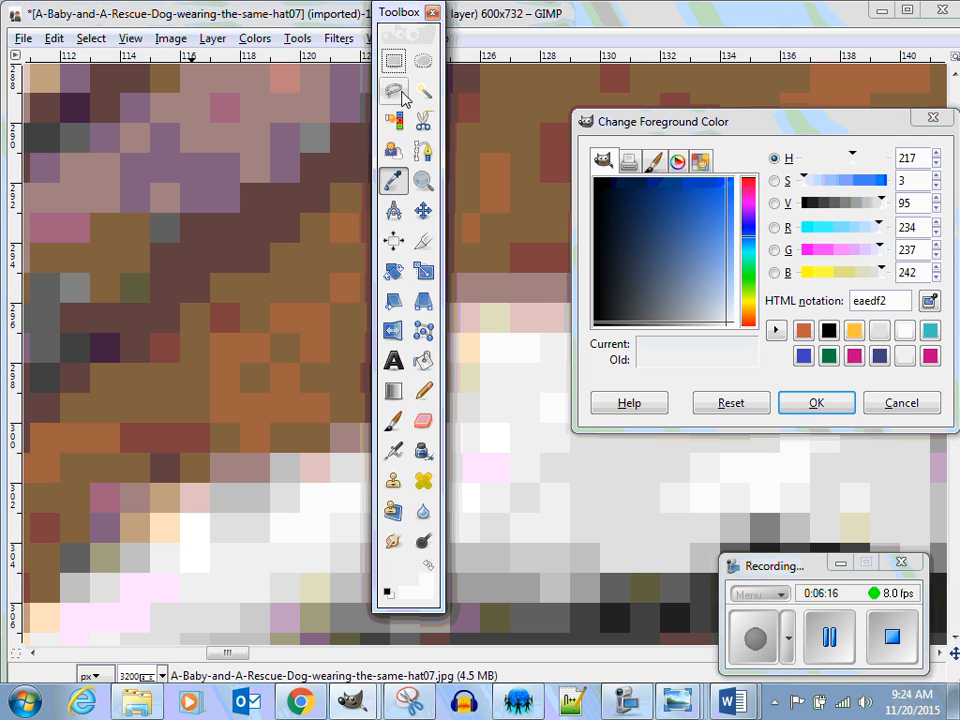
{"action": "left_click_drag", "start_coordinate": [410, 12], "coordinate": [55, 69]}
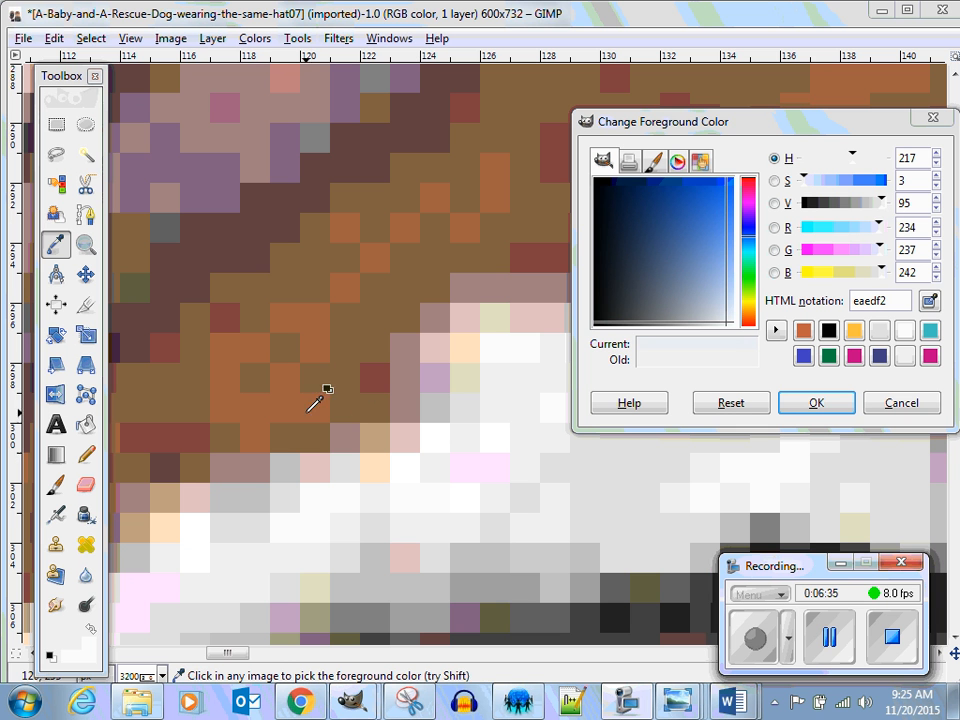
Switch to Rectangle Select, return to the whole picture at 66.7%, and dismiss the foreground color dialog without applying the near-white color.
{"action": "left_click", "coordinate": [56, 124]}
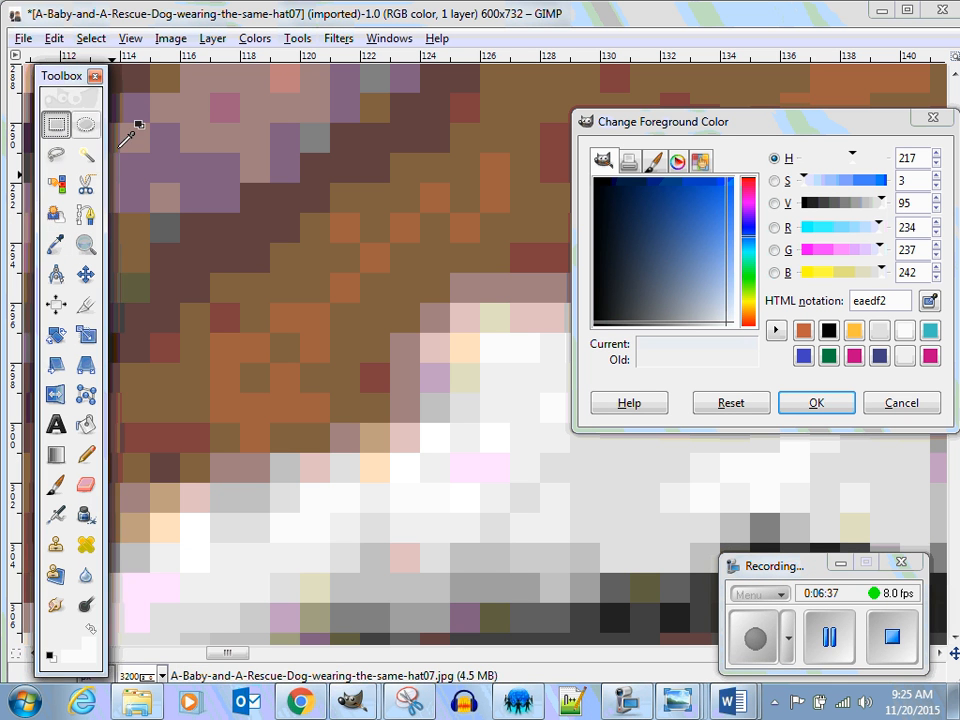
{"action": "scroll", "coordinate": [168, 168], "scroll_direction": "down", "scroll_amount": 12}
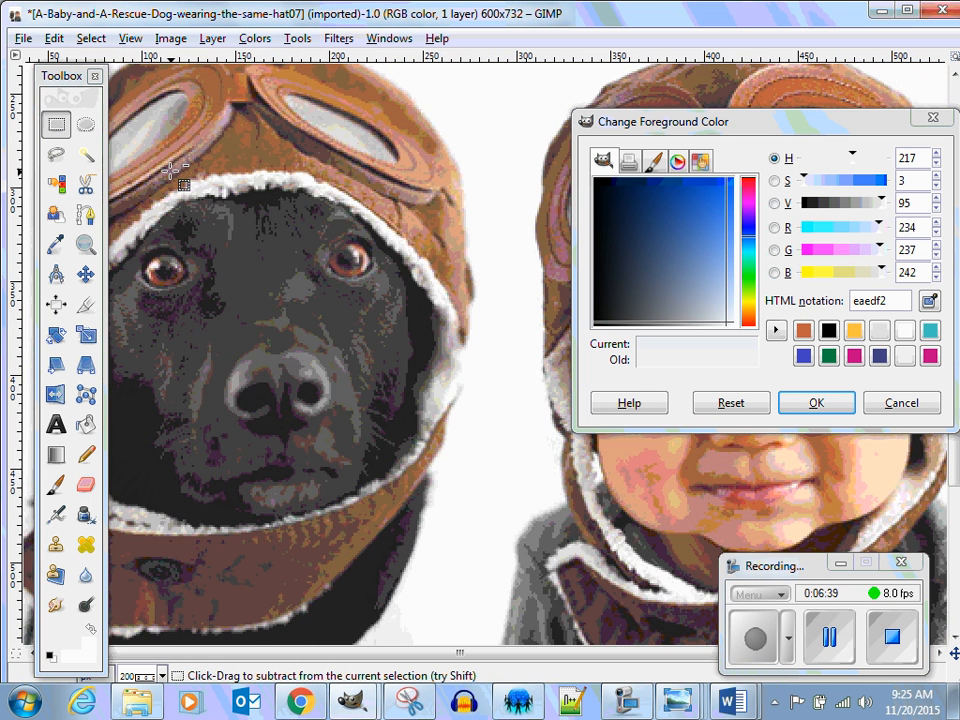
{"action": "scroll", "coordinate": [172, 171], "scroll_direction": "up", "scroll_amount": 1}
{"action": "scroll", "coordinate": [172, 171], "scroll_direction": "down", "scroll_amount": 1}
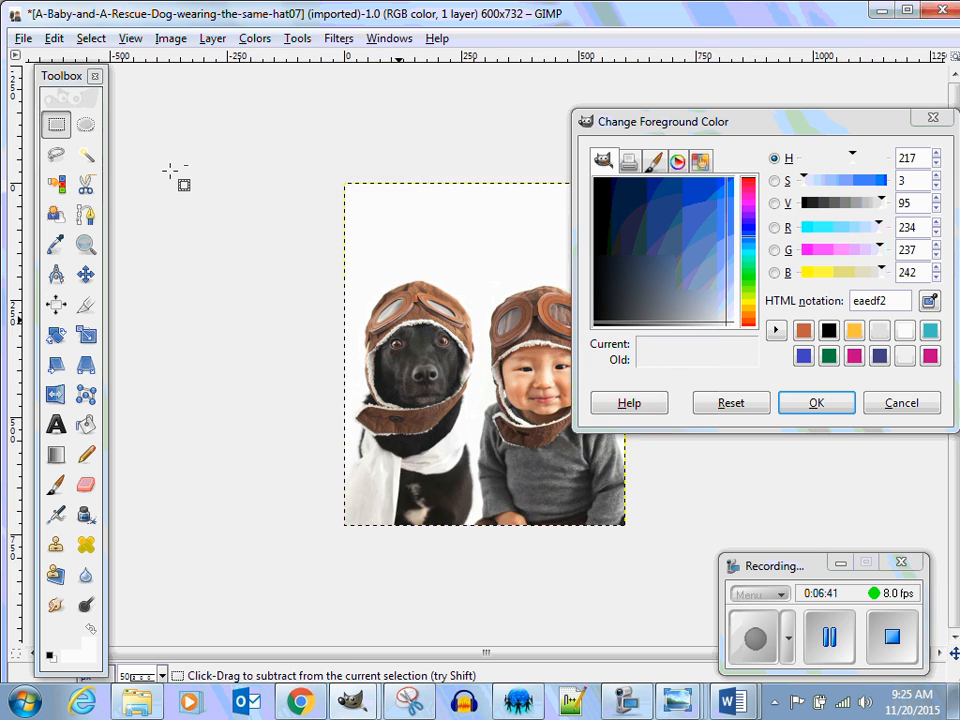
{"action": "scroll", "coordinate": [172, 171], "scroll_direction": "up", "scroll_amount": 1}
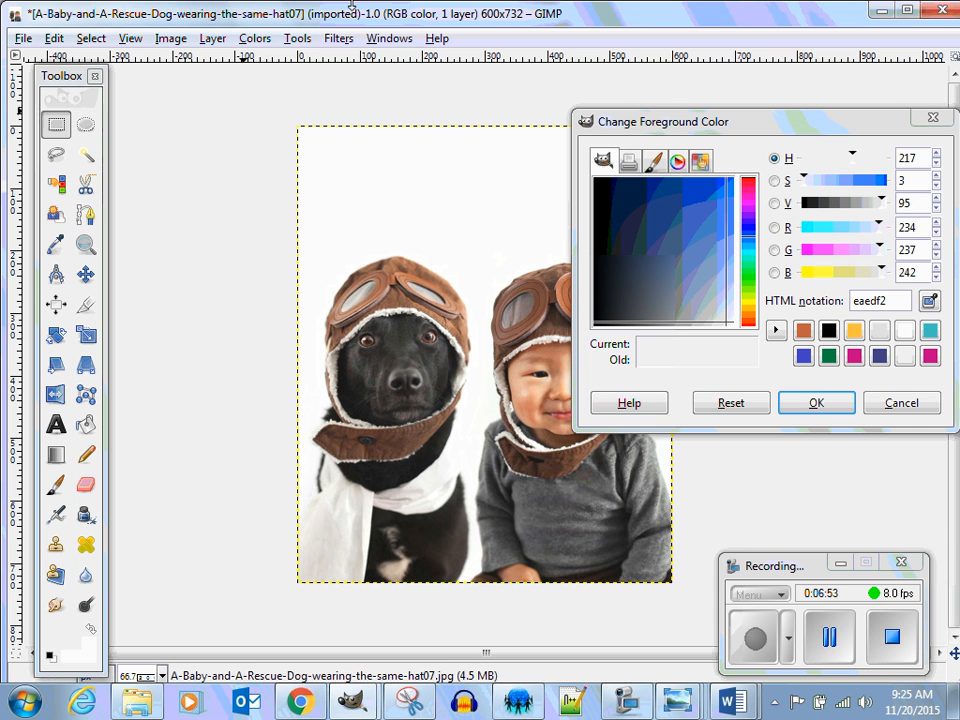
{"action": "left_click", "coordinate": [933, 119]}
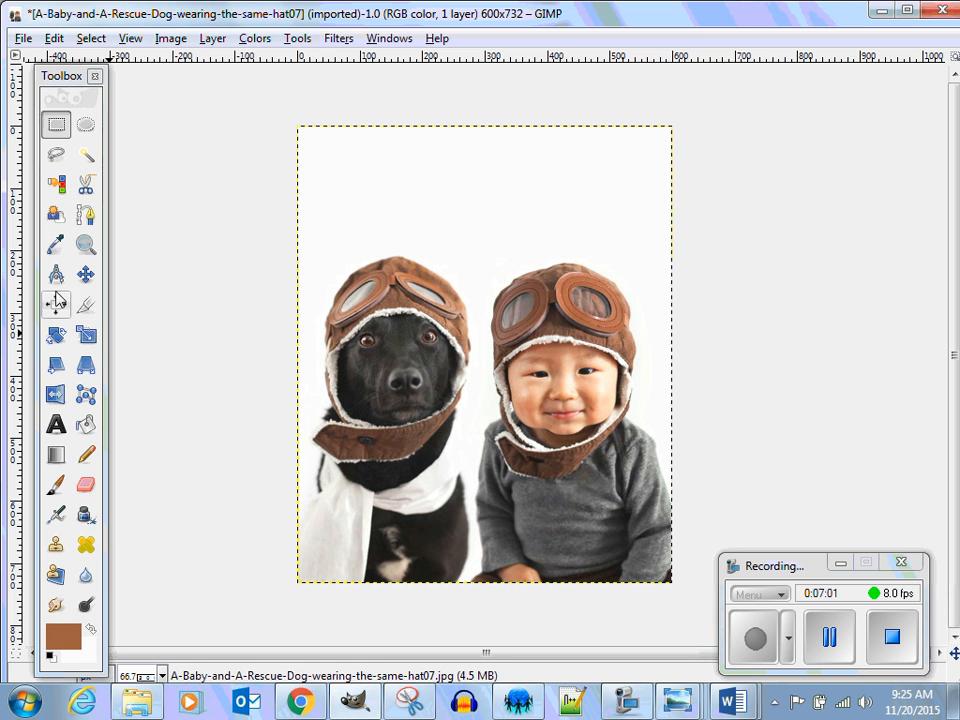
Start a Scissors Select outline at the picture's lower-left corner and trace up the dog's scarf and around the hat's chin flap.
{"action": "left_click", "coordinate": [89, 194]}
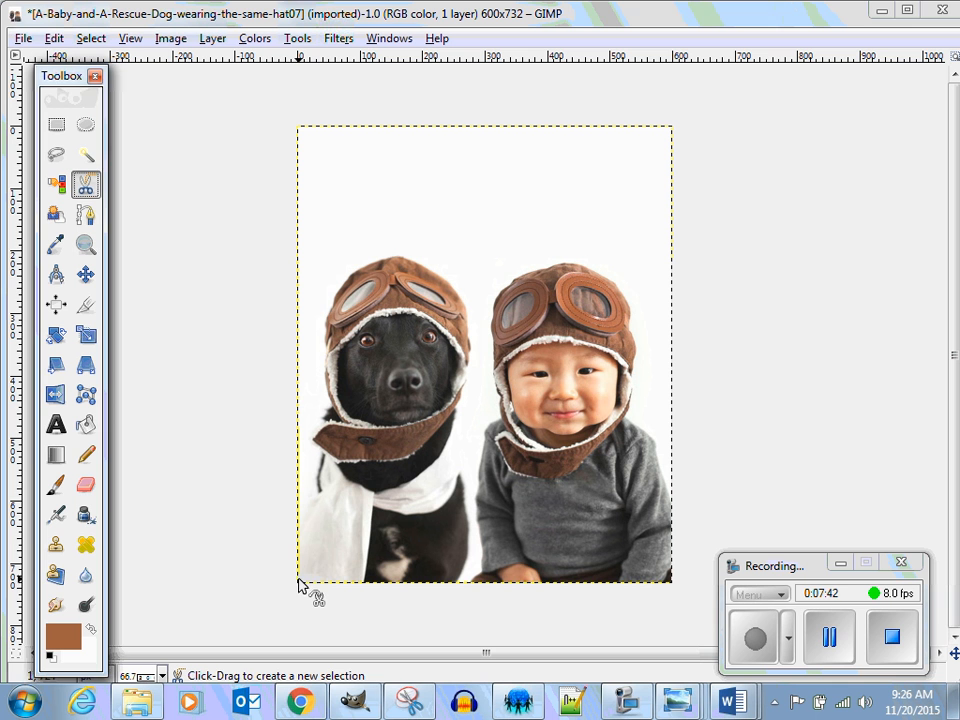
{"action": "left_click", "coordinate": [306, 578]}
{"action": "left_click", "coordinate": [299, 496]}
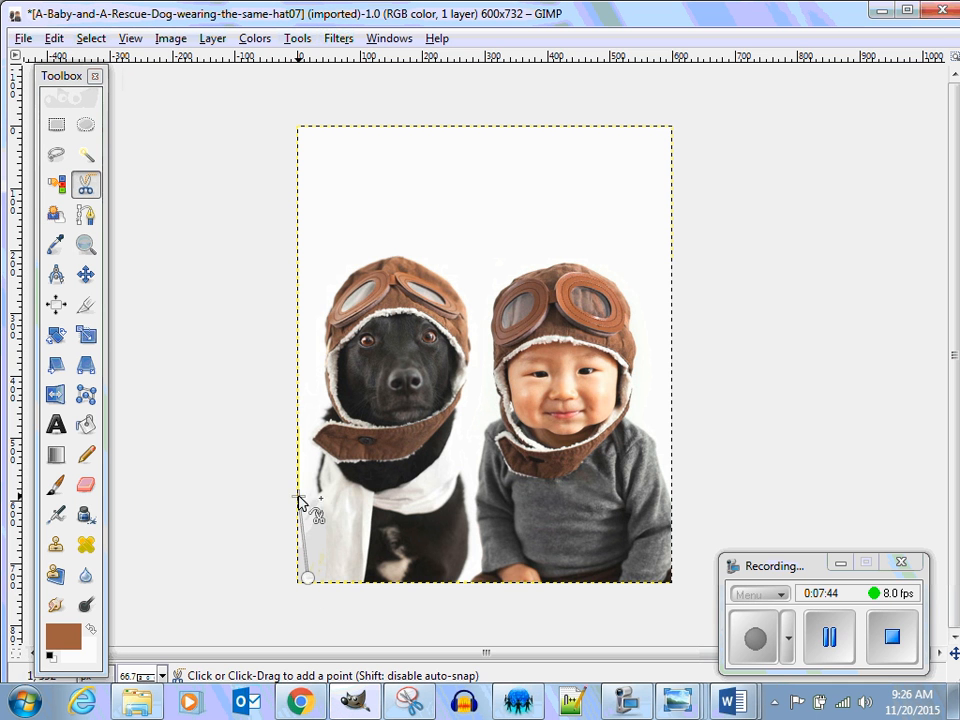
{"action": "left_click", "coordinate": [316, 477]}
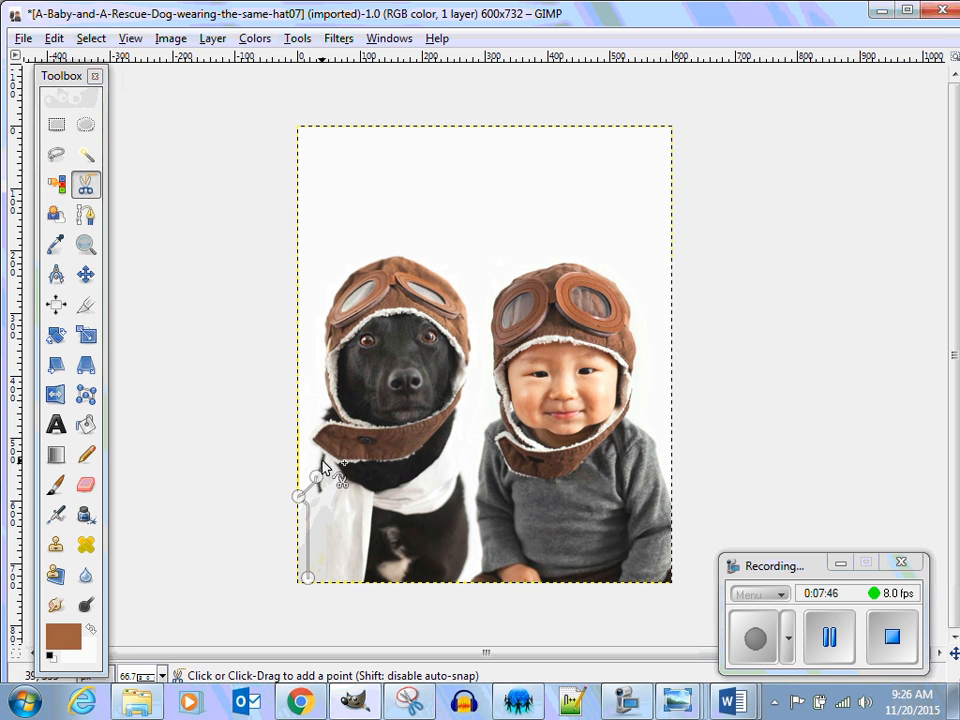
{"action": "left_click", "coordinate": [322, 459]}
{"action": "left_click", "coordinate": [313, 440]}
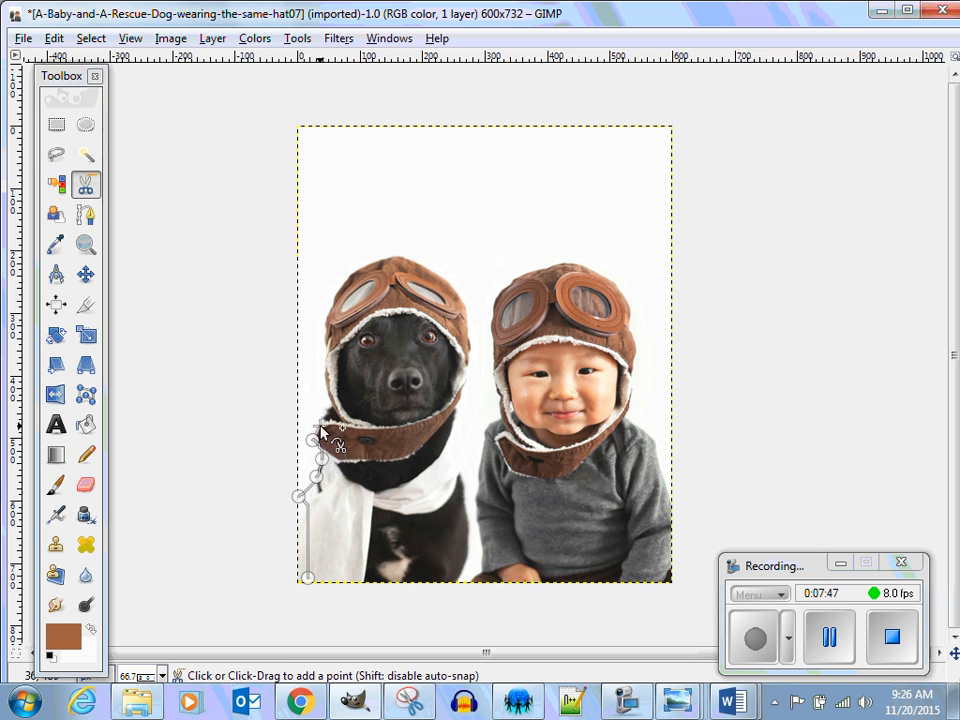
{"action": "left_click", "coordinate": [320, 424]}
{"action": "left_click", "coordinate": [326, 408]}
{"action": "left_click", "coordinate": [333, 393]}
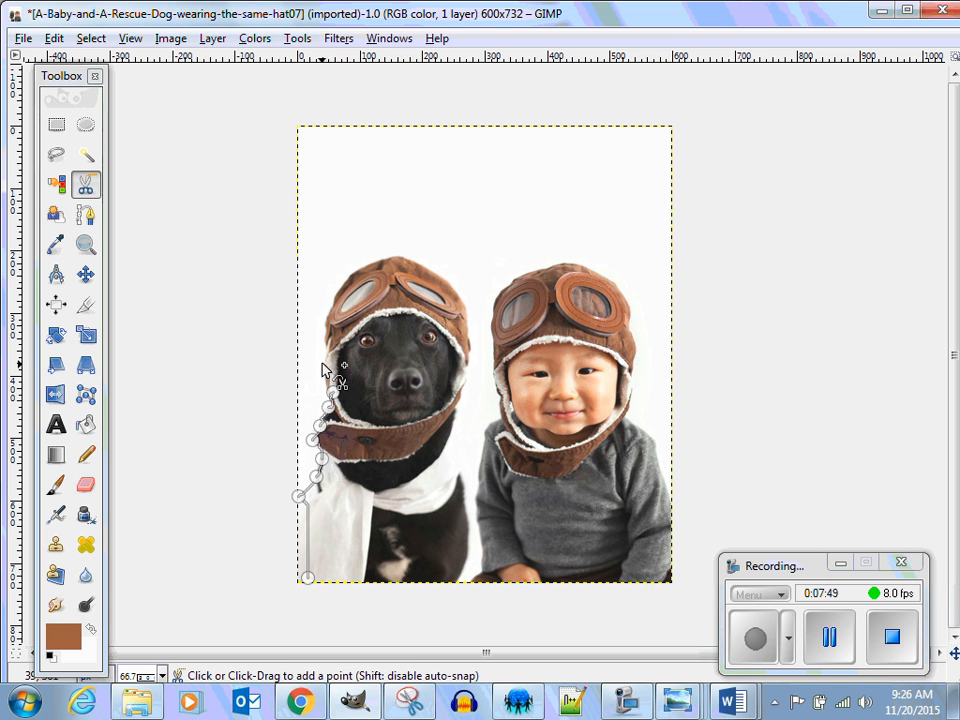
Continue the Scissors Select outline up the side of the dog's hat and over its crown, following the hat's edge.
{"action": "left_click", "coordinate": [326, 355]}
{"action": "left_click", "coordinate": [326, 340]}
{"action": "left_click", "coordinate": [325, 326]}
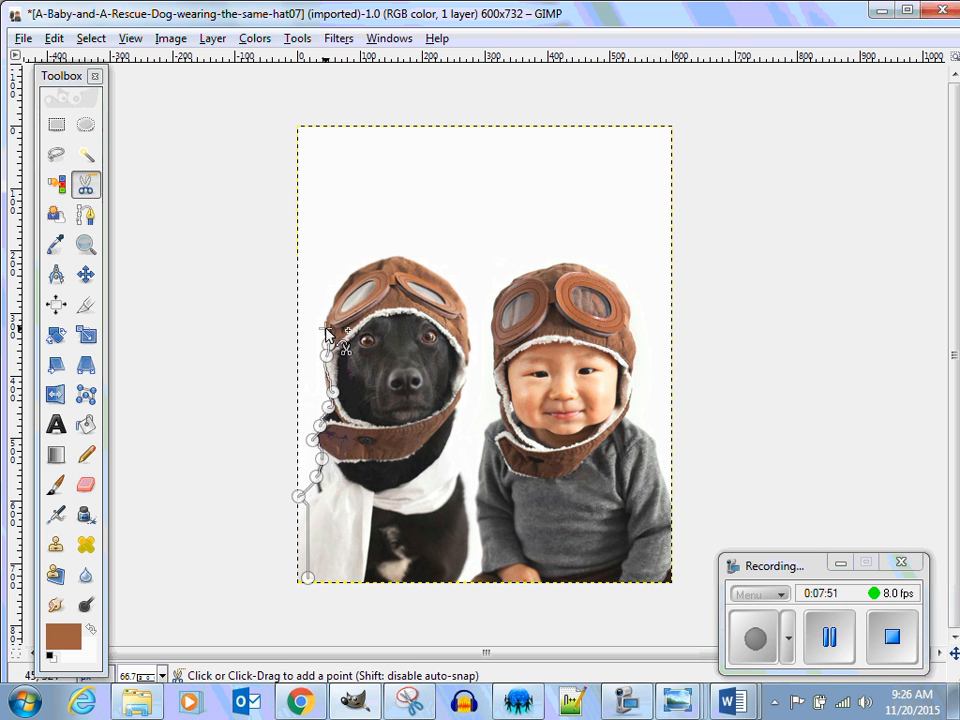
{"action": "left_click", "coordinate": [336, 289]}
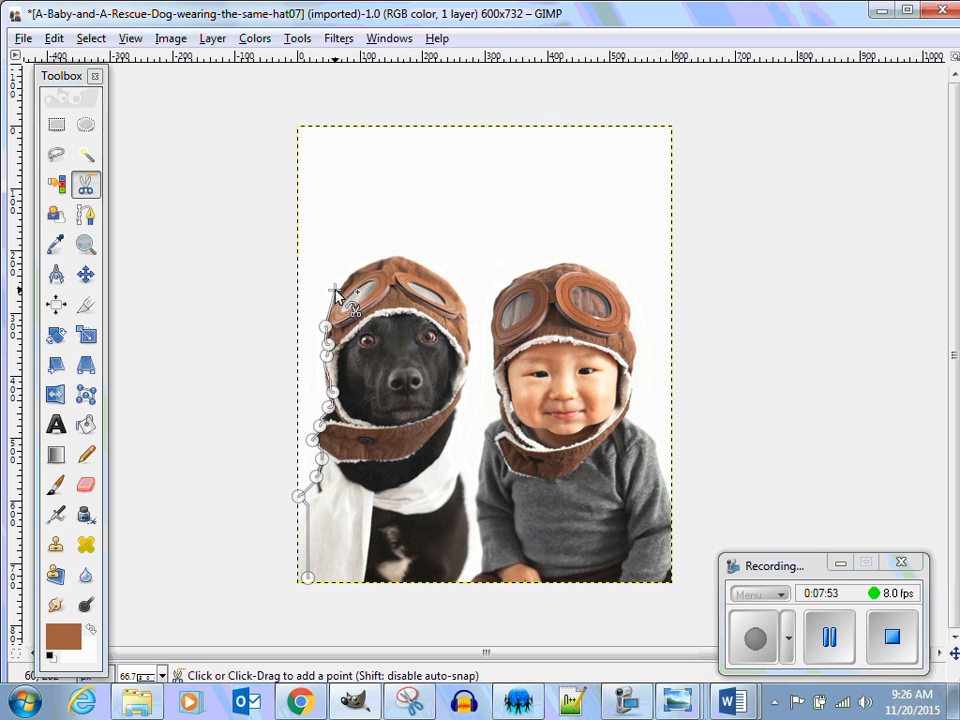
{"action": "left_click", "coordinate": [359, 264]}
{"action": "left_click", "coordinate": [385, 258]}
{"action": "left_click", "coordinate": [409, 260]}
{"action": "left_click", "coordinate": [424, 266]}
{"action": "left_click", "coordinate": [440, 275]}
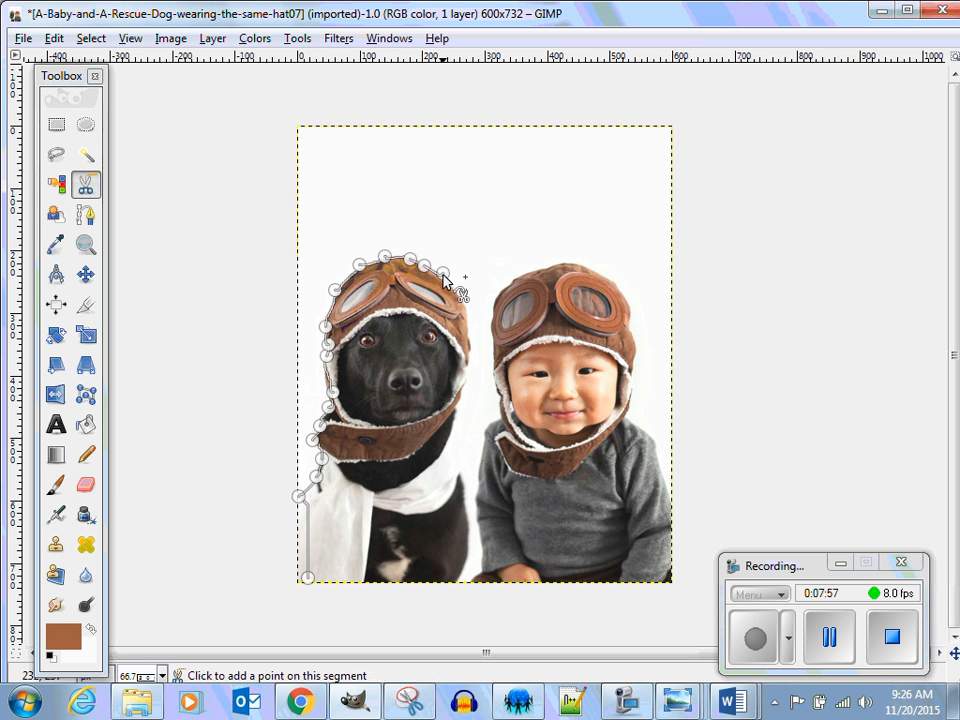
Trace the Scissors Select outline down the baby-facing side of the dog's hat to the neck below the chin flap.
{"action": "left_click", "coordinate": [453, 288]}
{"action": "left_click", "coordinate": [463, 303]}
{"action": "left_click", "coordinate": [466, 321]}
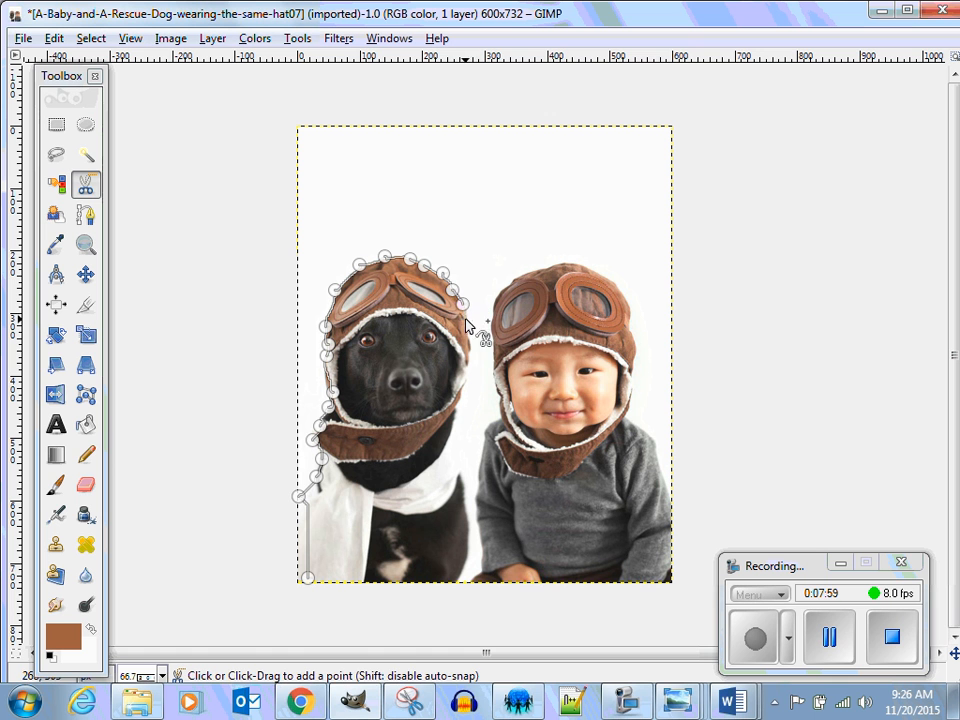
{"action": "left_click", "coordinate": [466, 341]}
{"action": "left_click", "coordinate": [469, 357]}
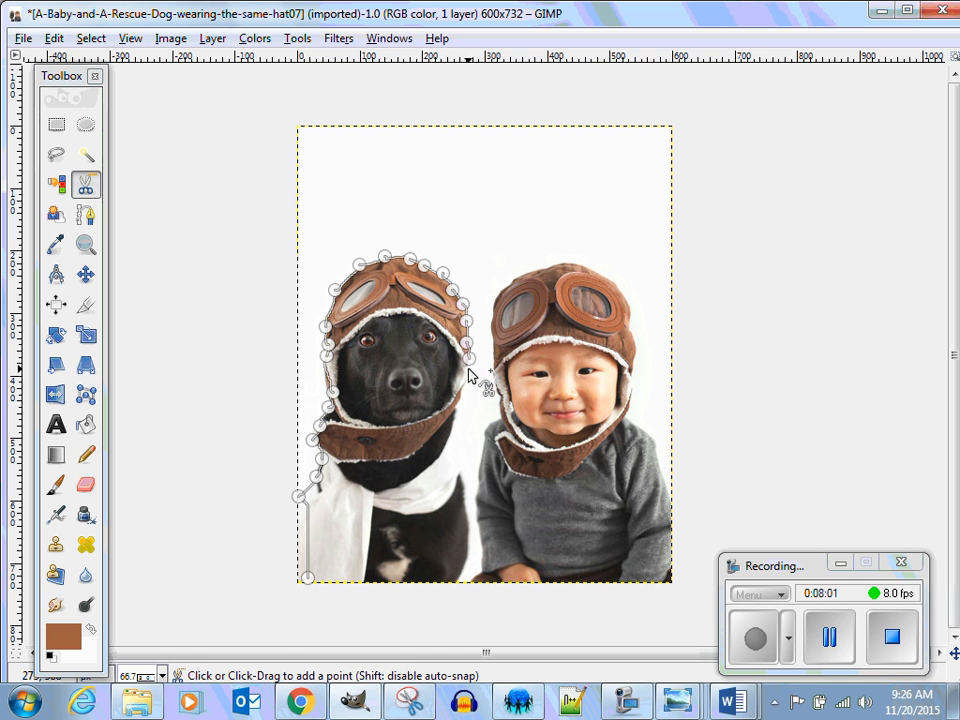
{"action": "left_click", "coordinate": [466, 371]}
{"action": "left_click", "coordinate": [461, 398]}
{"action": "left_click", "coordinate": [457, 412]}
{"action": "left_click", "coordinate": [451, 435]}
{"action": "left_click", "coordinate": [445, 449]}
Extend the outline around the dog's shoulder and down between dog and baby to the picture's lower edge.
{"action": "left_click", "coordinate": [463, 458]}
{"action": "left_click", "coordinate": [480, 478]}
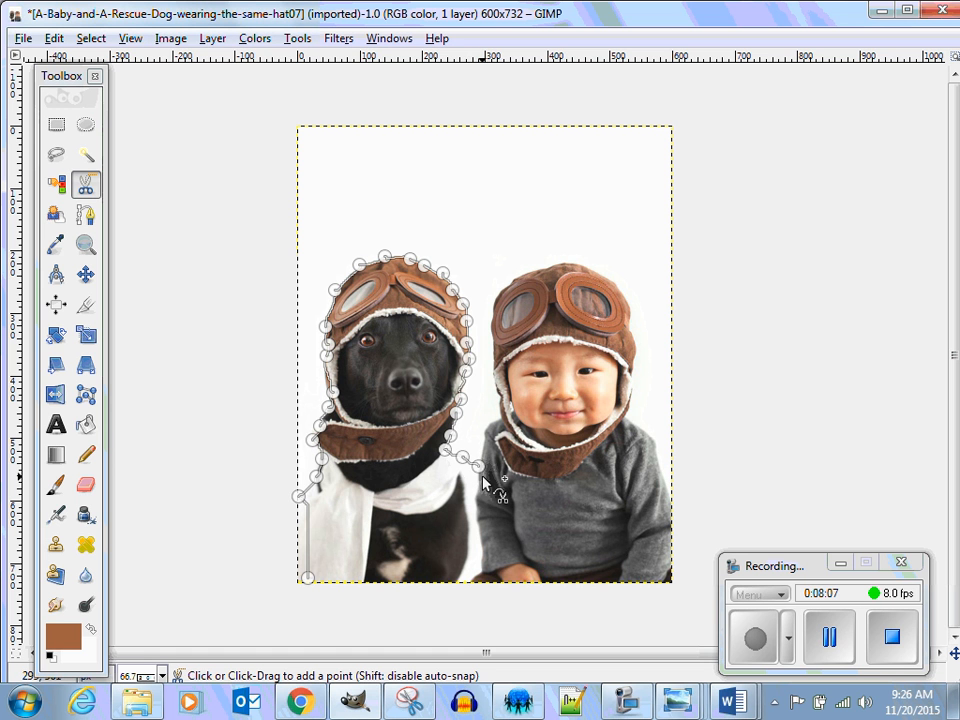
{"action": "left_click", "coordinate": [476, 497]}
{"action": "left_click", "coordinate": [480, 515]}
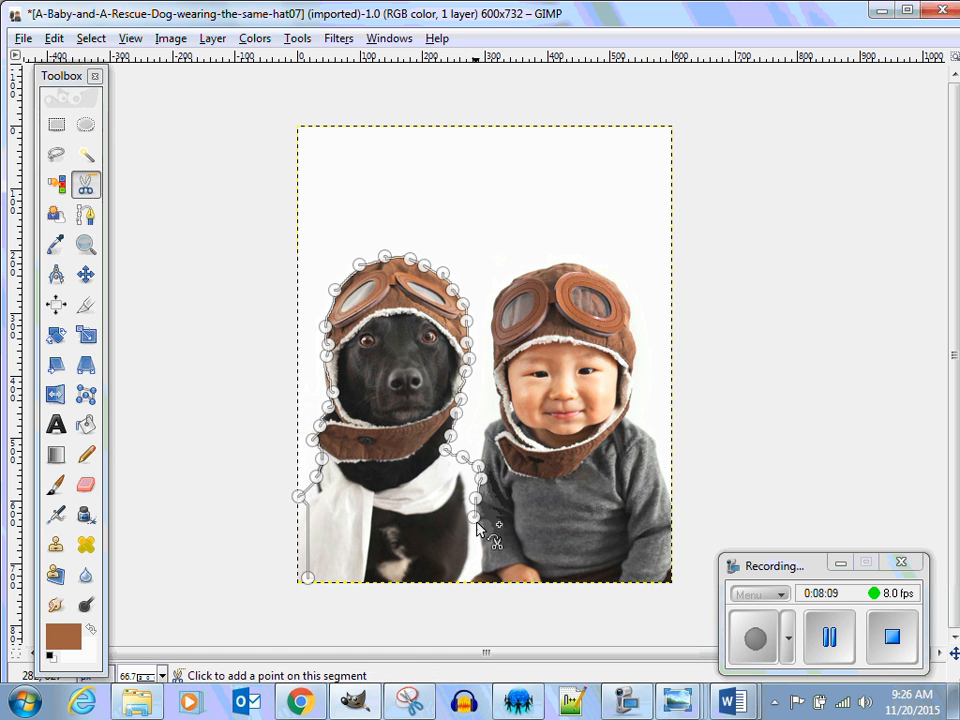
{"action": "left_click", "coordinate": [481, 538]}
{"action": "left_click", "coordinate": [481, 570]}
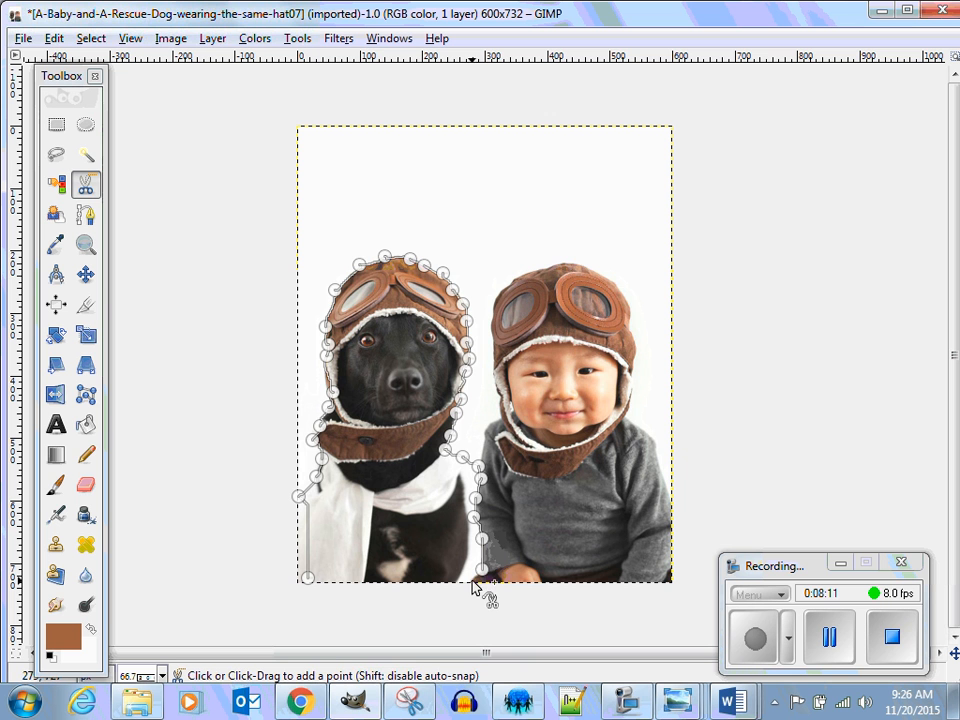
{"action": "left_click", "coordinate": [466, 584]}
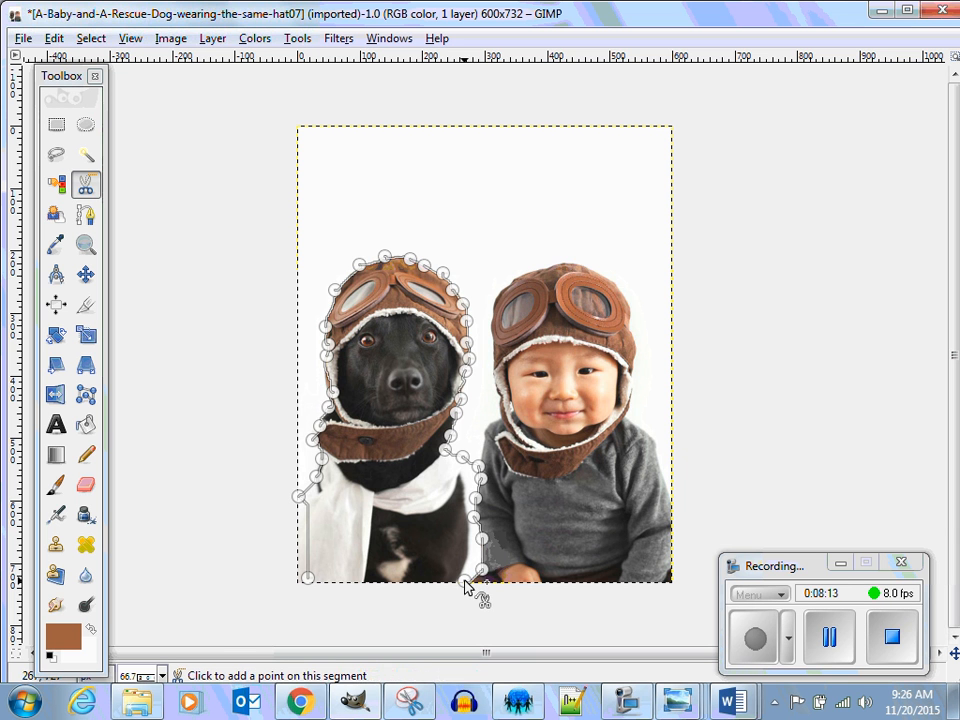
Close the outline at its starting point, pull its base segment to the picture's lower edge, and convert it to a selection.
{"action": "left_click", "coordinate": [308, 579]}
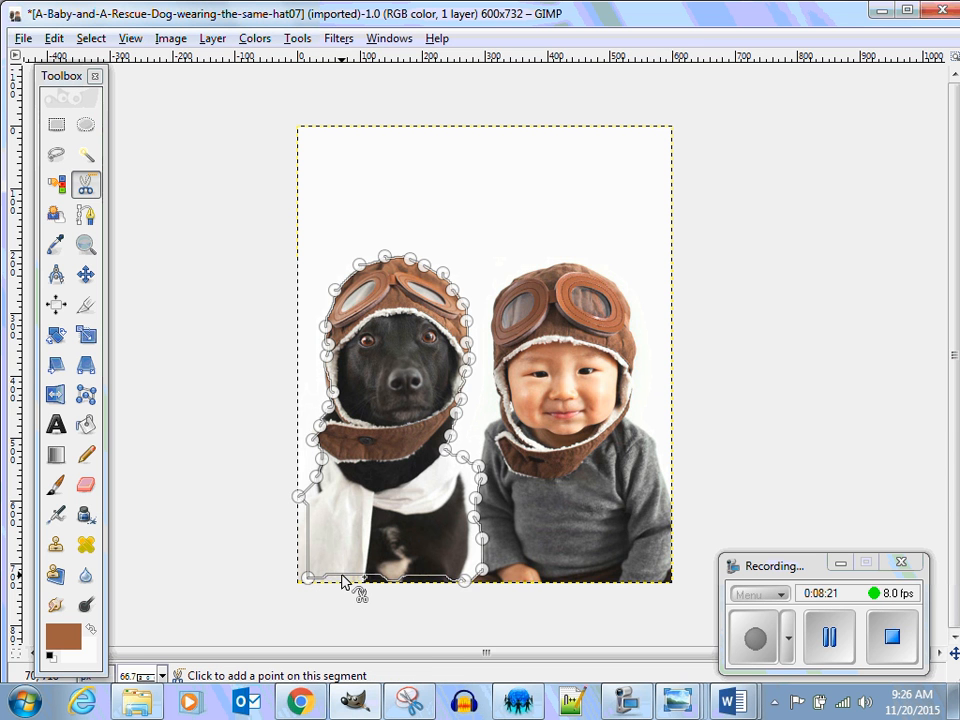
{"action": "left_click", "coordinate": [342, 578]}
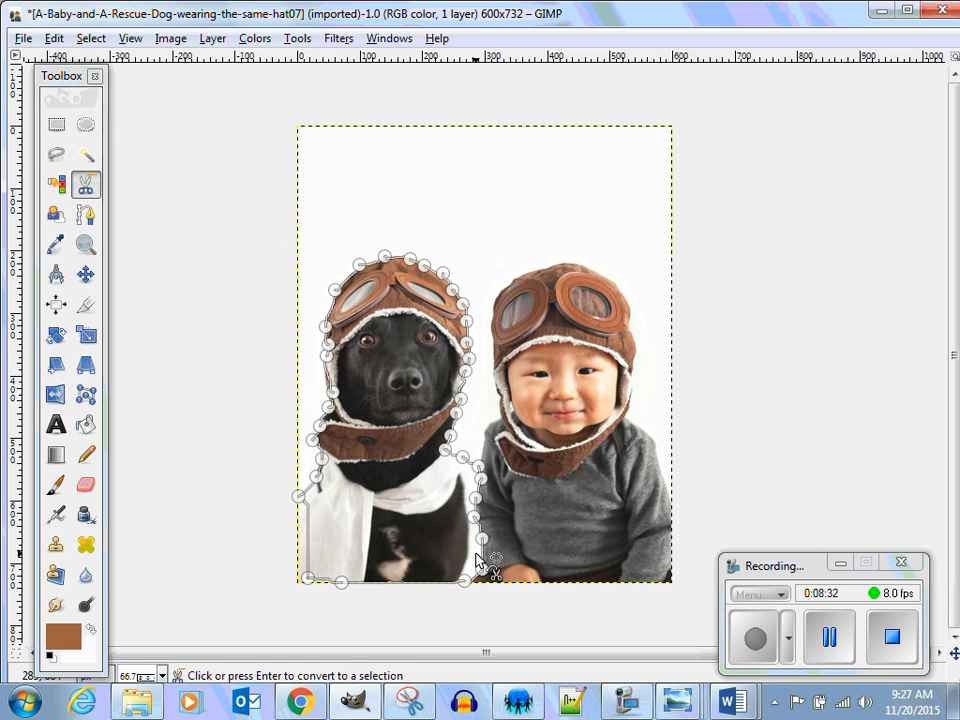
{"action": "left_click", "coordinate": [388, 501]}
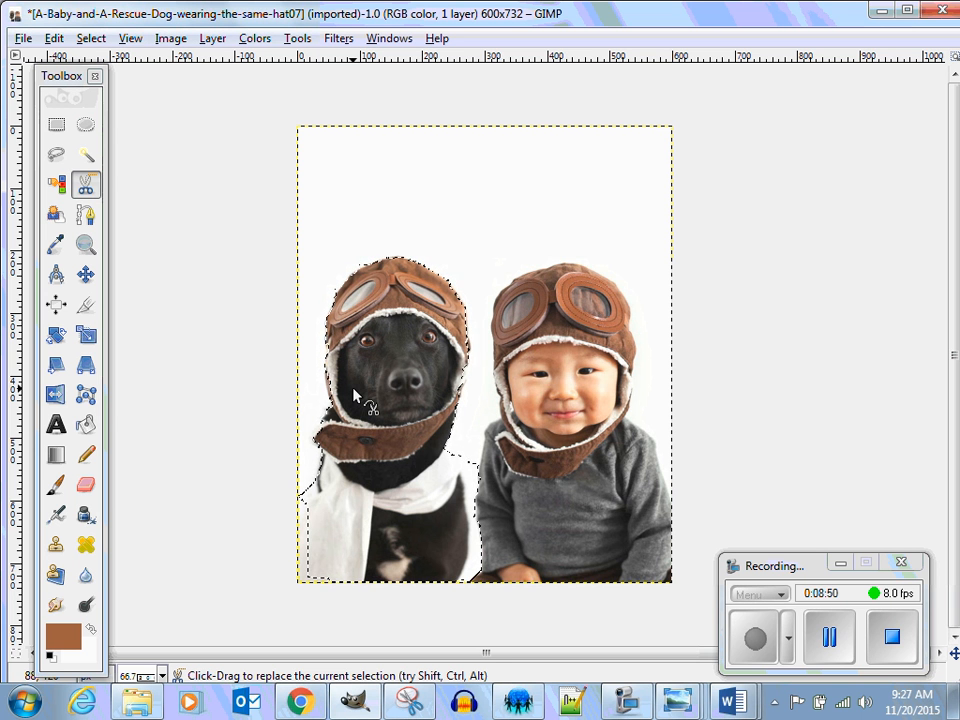
Invert the selection and delete everything around the dog, undoing the deletion once and repeating it.
{"action": "left_click", "coordinate": [91, 39]}
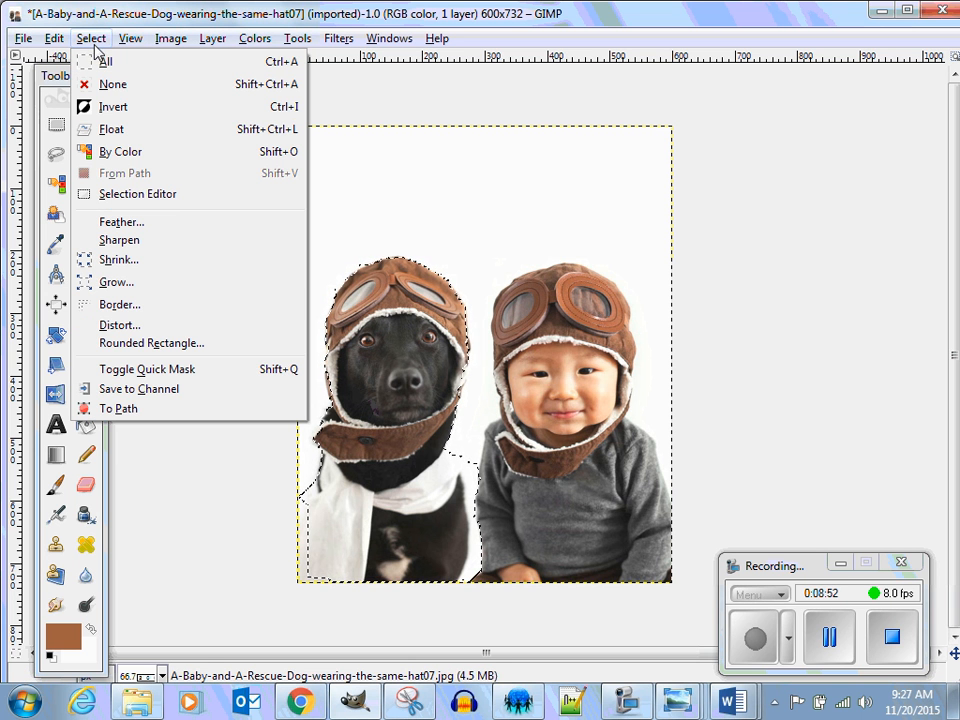
{"action": "left_click", "coordinate": [117, 110]}
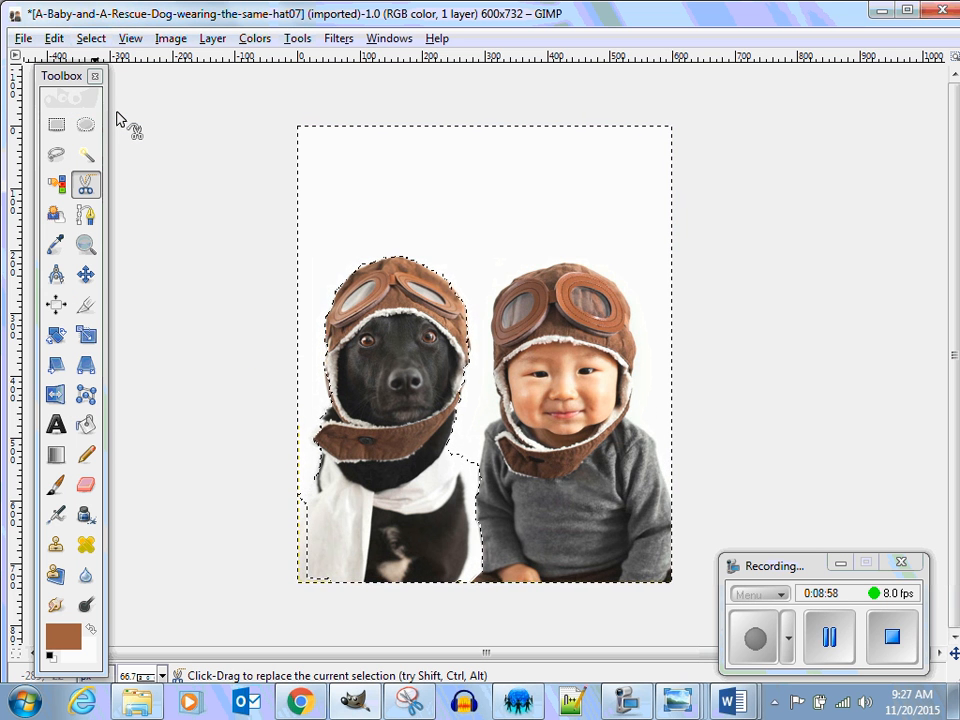
{"action": "key", "text": "Delete"}
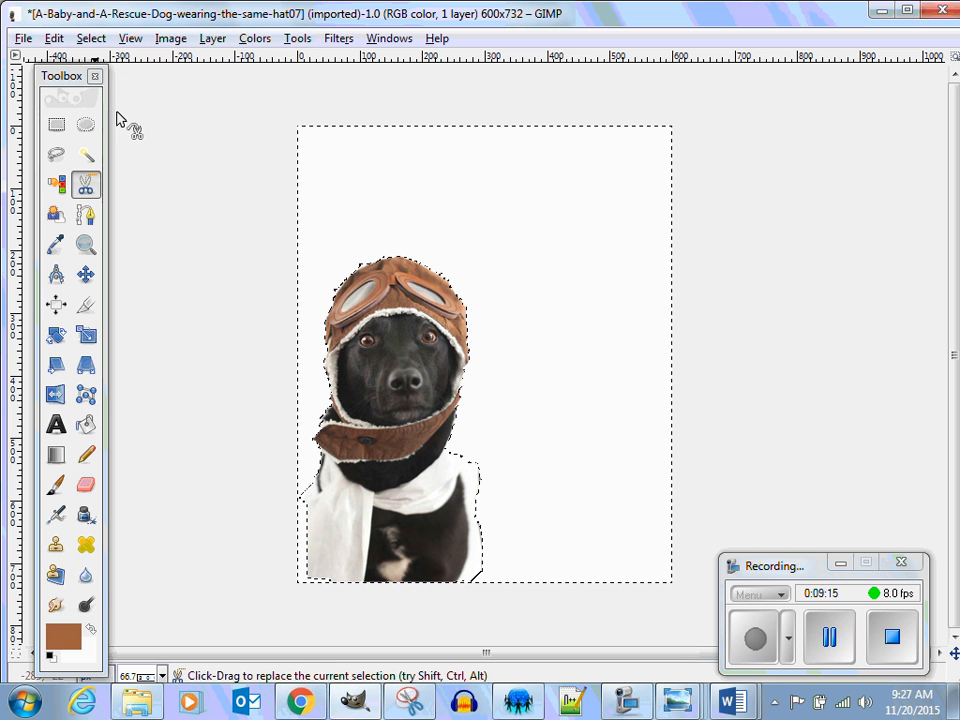
{"action": "key", "text": "ctrl"}
{"action": "key", "text": "ctrl+z"}
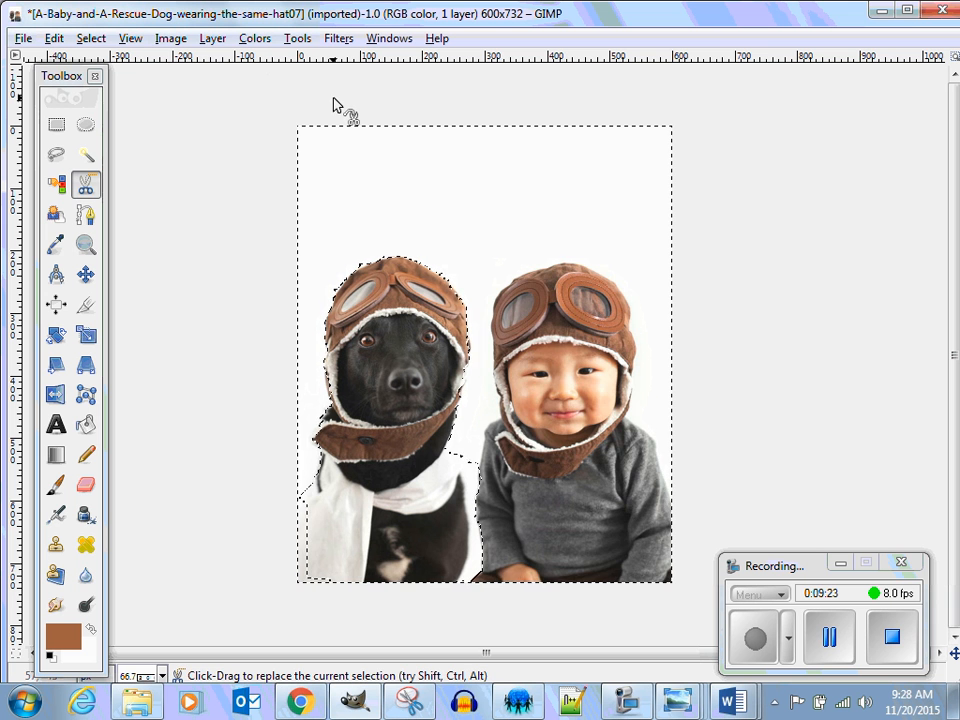
{"action": "key", "text": "Delete"}
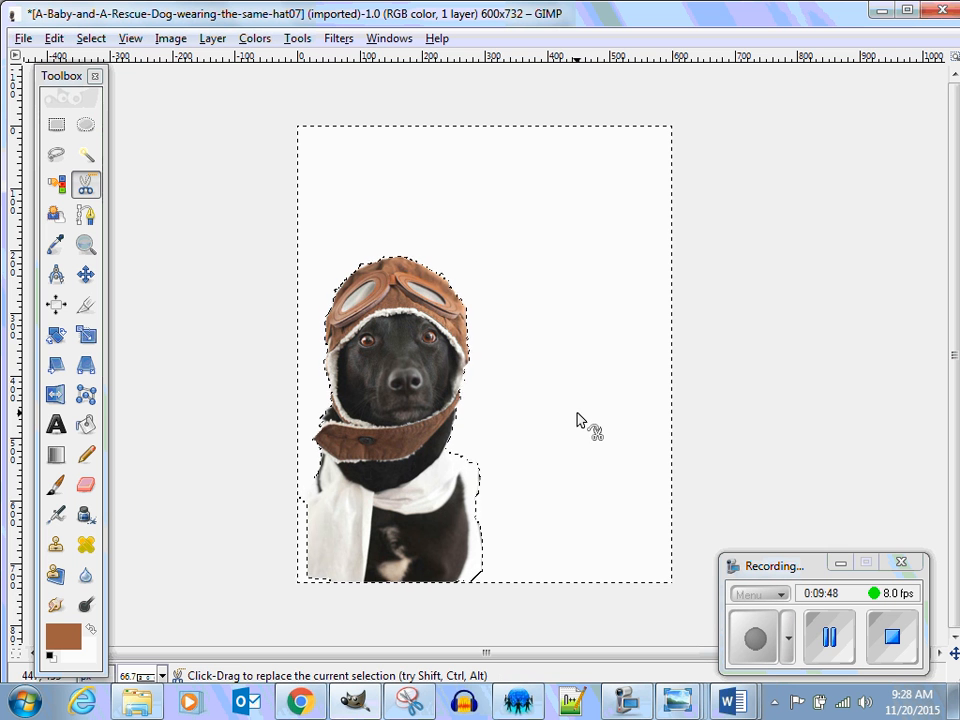
Crop the image closely around the dog to 340 × 541 pixels.
{"action": "left_click", "coordinate": [86, 305]}
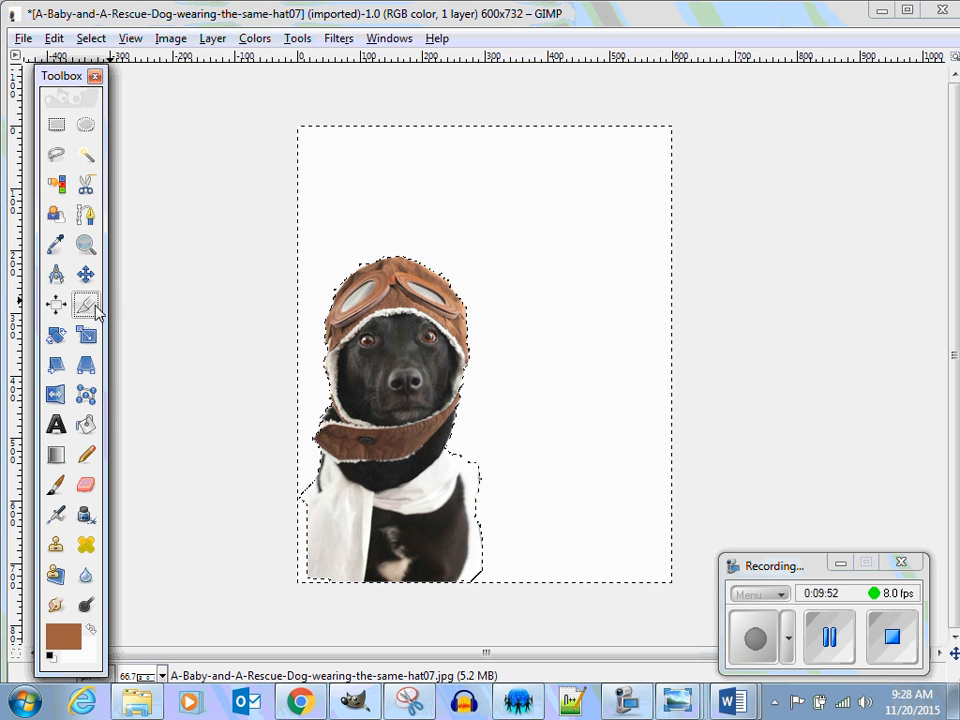
{"action": "left_click_drag", "start_coordinate": [300, 243], "coordinate": [510, 591]}
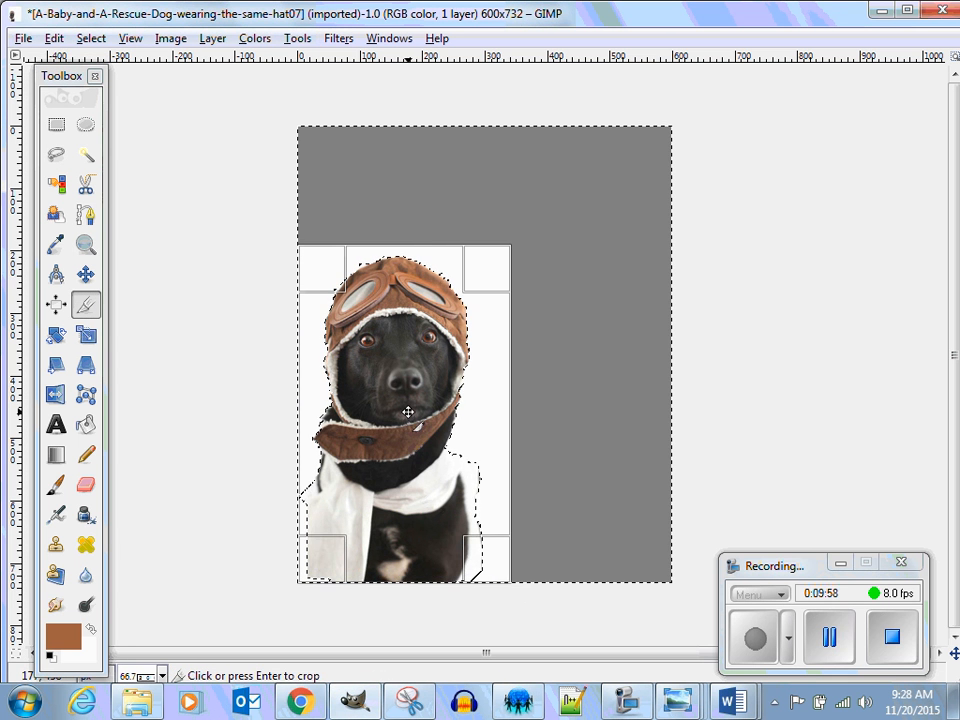
{"action": "left_click", "coordinate": [408, 411]}
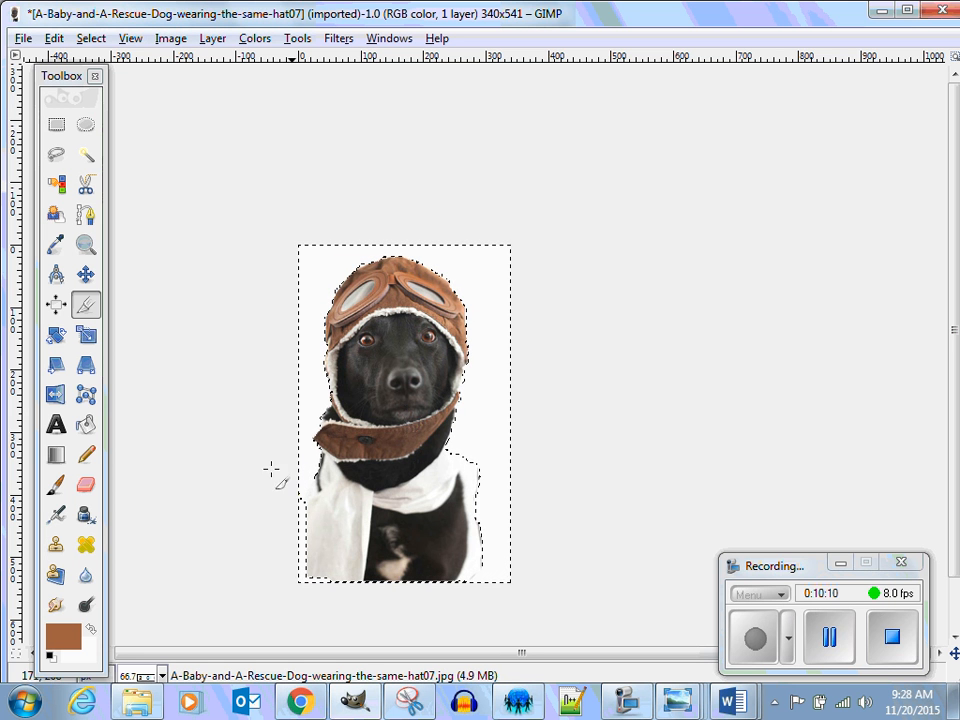
Try to scale the picture to 135 × 234 px with the inverted selection active, and undo the scaling.
{"action": "left_click", "coordinate": [87, 307]}
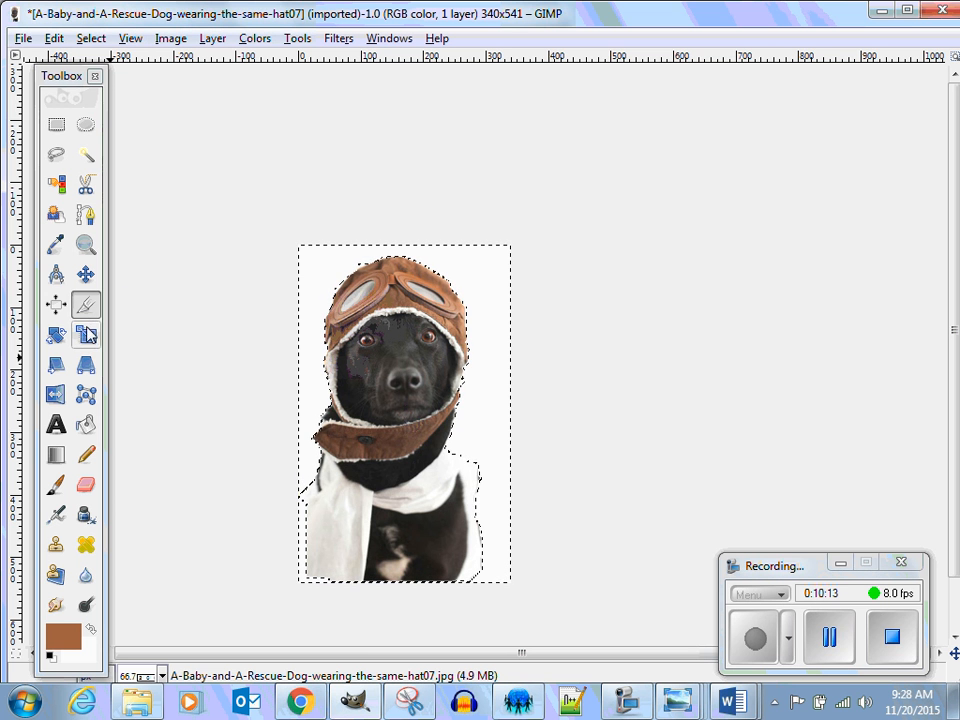
{"action": "left_click", "coordinate": [86, 337]}
{"action": "left_click", "coordinate": [313, 271]}
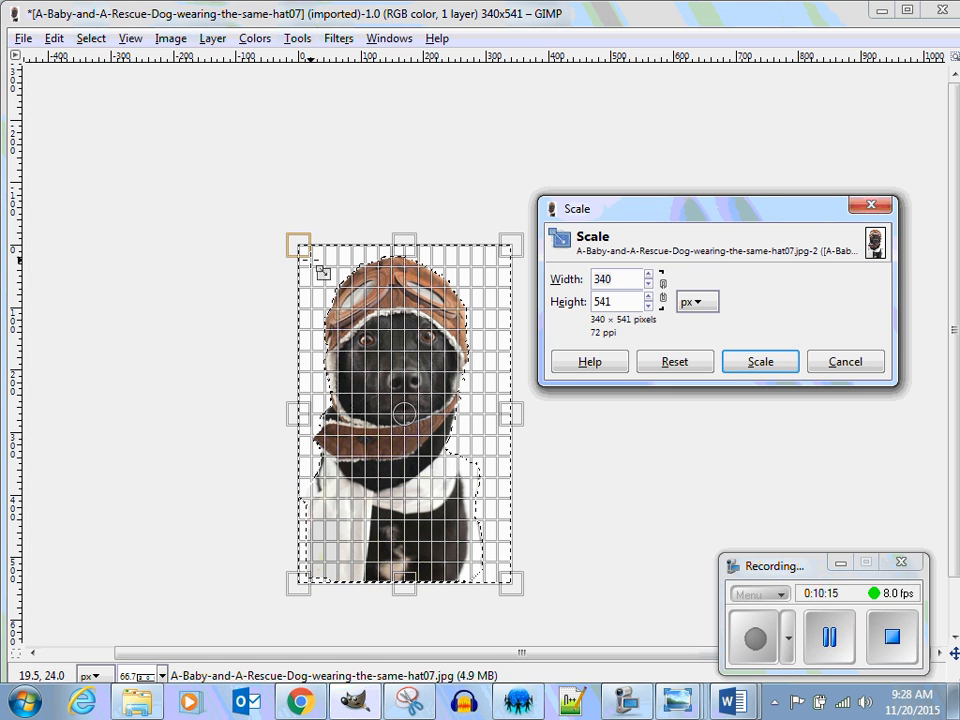
{"action": "left_click_drag", "start_coordinate": [315, 270], "coordinate": [438, 452]}
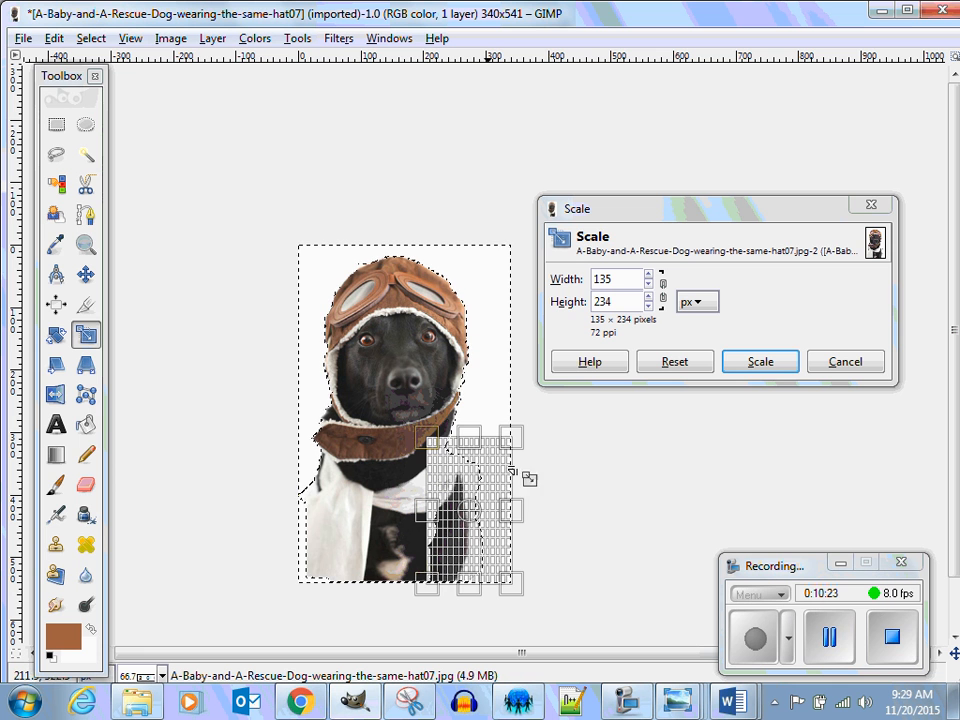
{"action": "left_click", "coordinate": [775, 370]}
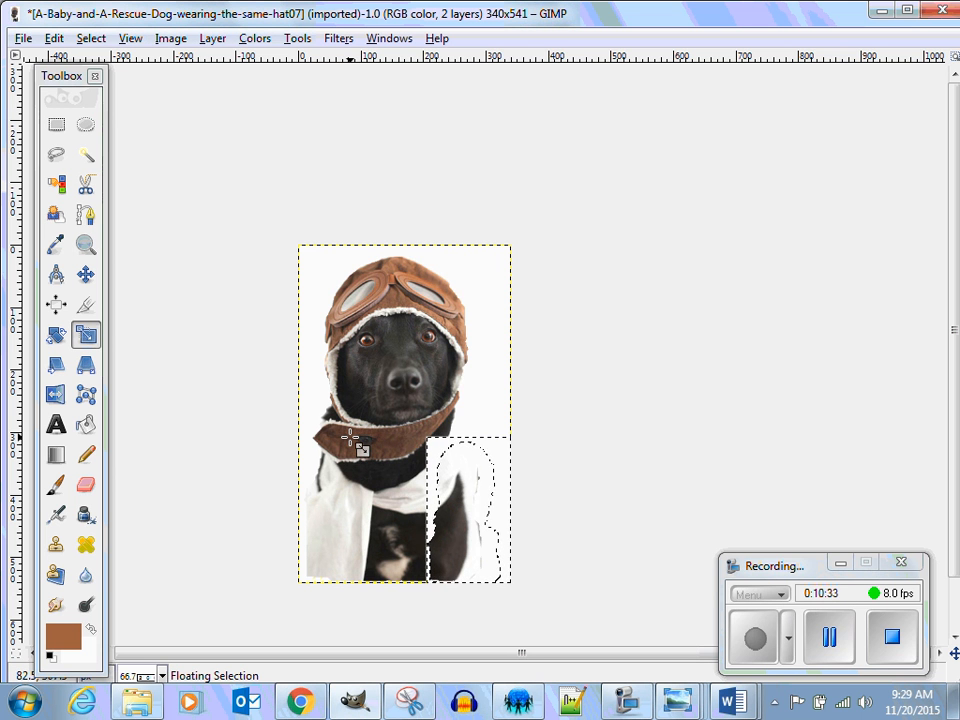
{"action": "left_click", "coordinate": [350, 438]}
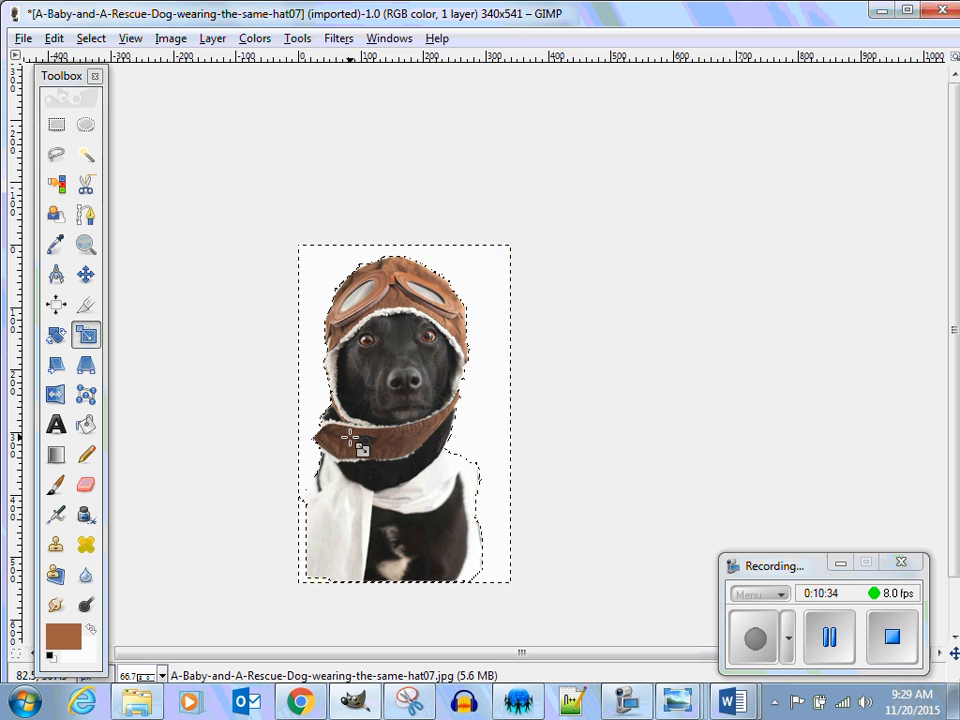
Clear the inverted selection and draw a rectangular selection around the whole cropped dog picture.
{"action": "left_click", "coordinate": [56, 124]}
{"action": "left_click", "coordinate": [216, 218]}
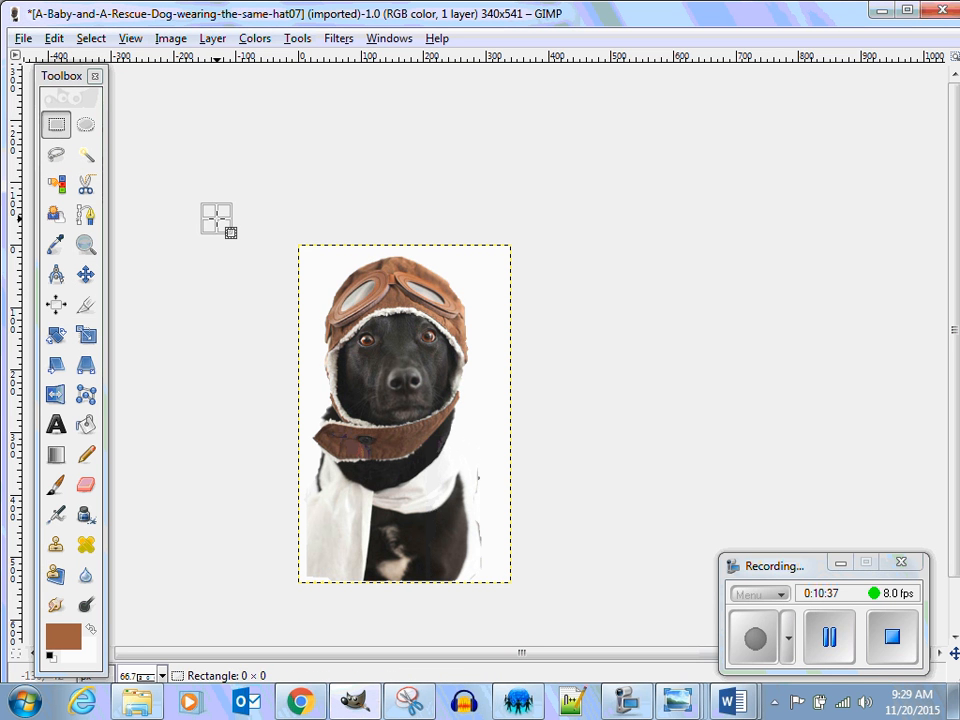
{"action": "left_click", "coordinate": [52, 132]}
{"action": "left_click", "coordinate": [227, 204]}
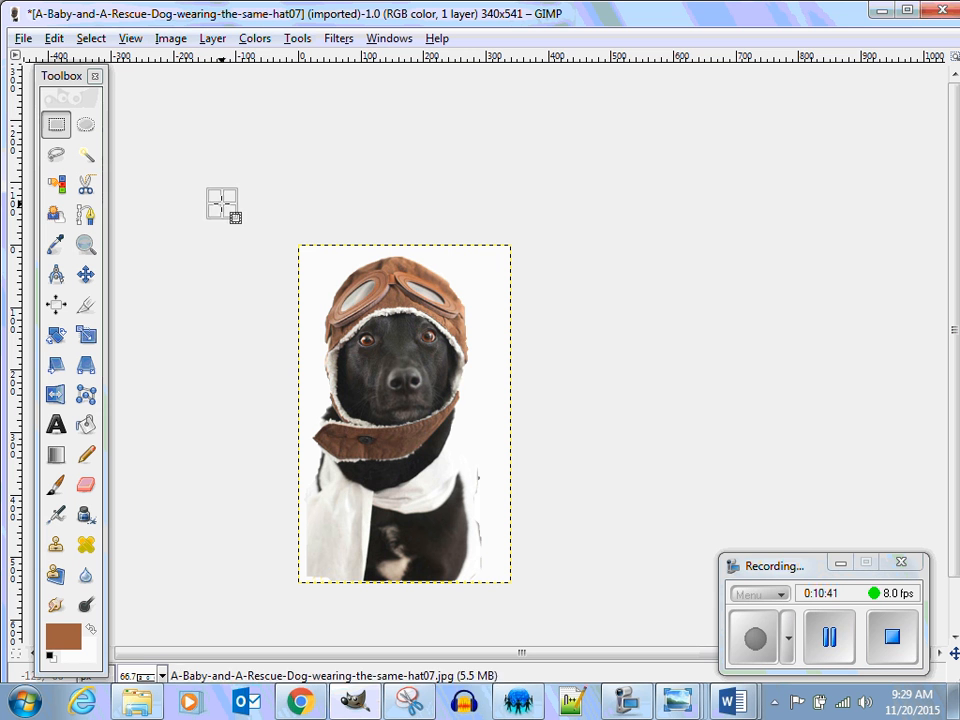
{"action": "left_click", "coordinate": [58, 128]}
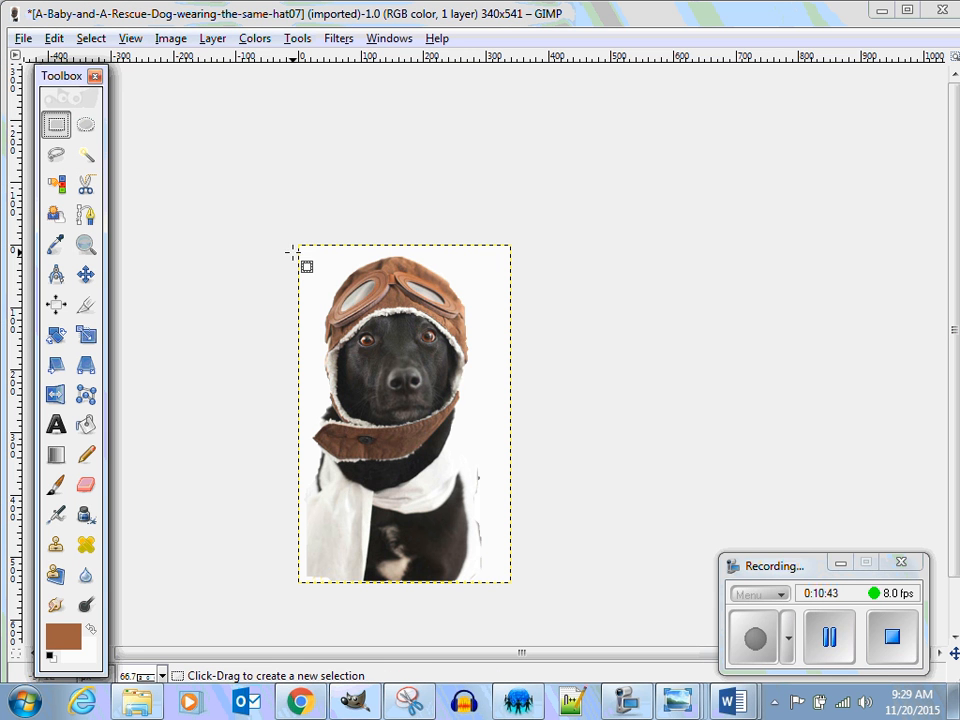
{"action": "left_click_drag", "start_coordinate": [298, 246], "coordinate": [511, 583]}
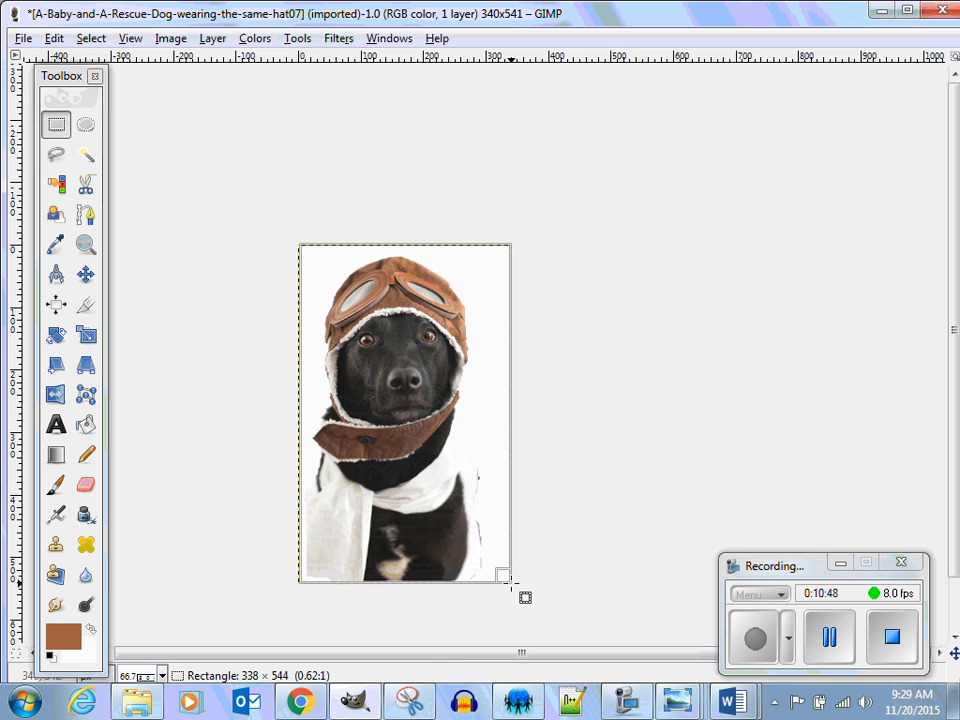
Scale the rectangular selection of the dog down to 81 × 184 px toward the picture's lower-right corner.
{"action": "left_click", "coordinate": [86, 336]}
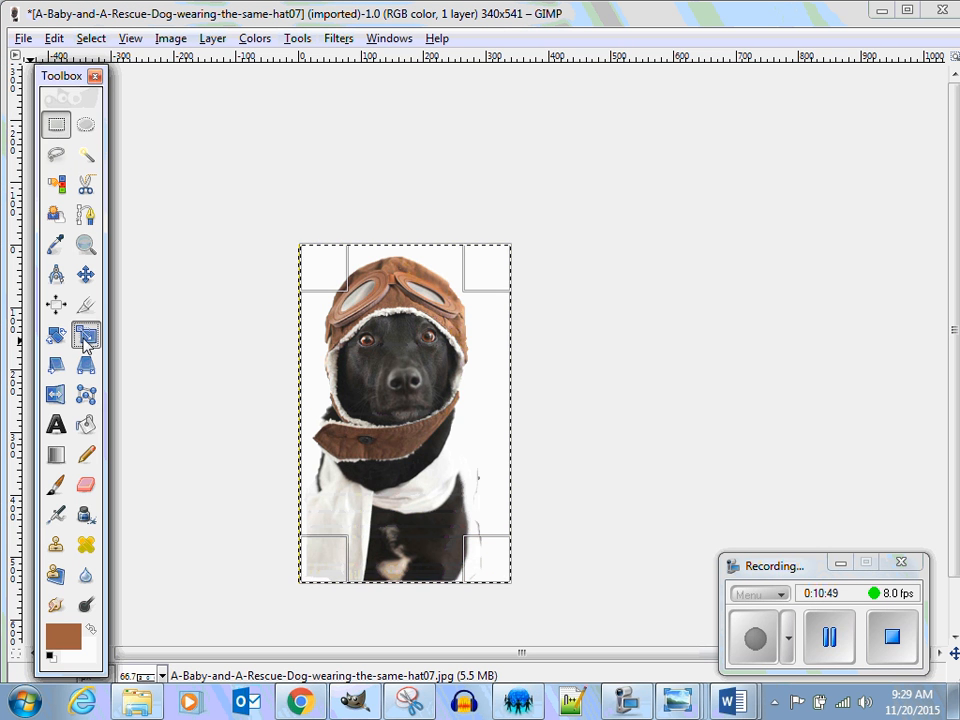
{"action": "left_click", "coordinate": [313, 272]}
{"action": "left_click_drag", "start_coordinate": [315, 272], "coordinate": [483, 488]}
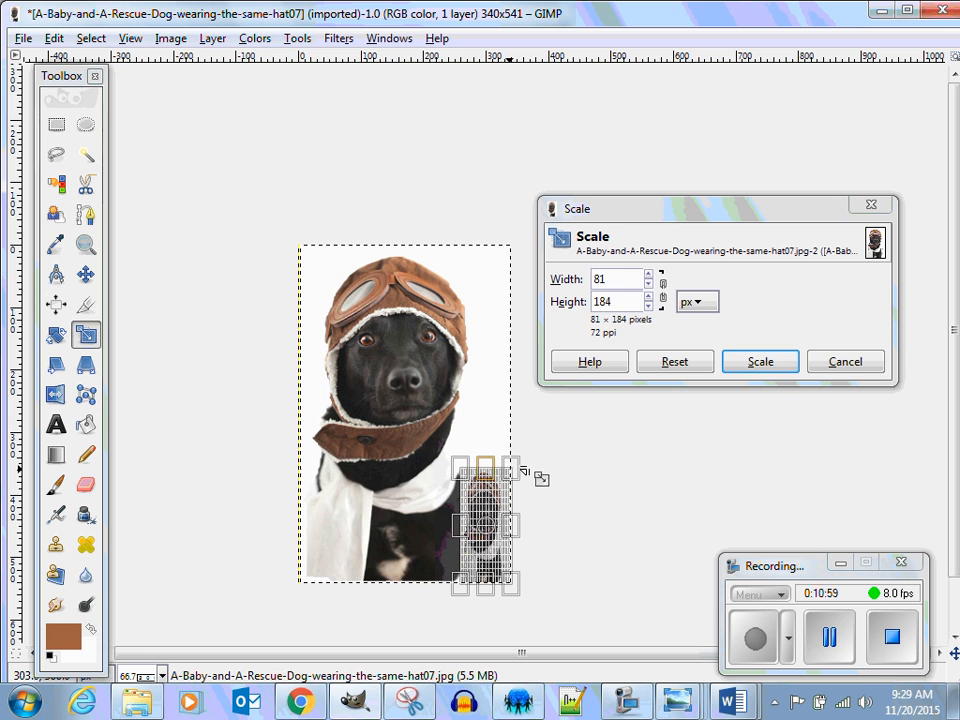
{"action": "left_click", "coordinate": [772, 367]}
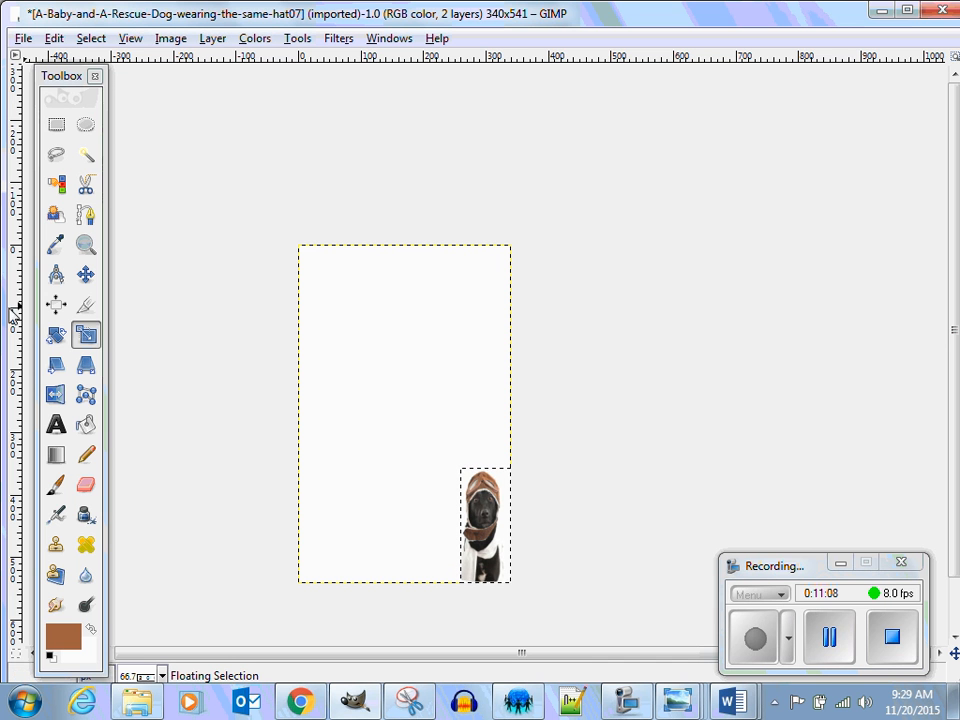
Rescale the floating dog selection to about 100 × 187 px to widen it.
{"action": "left_click", "coordinate": [86, 305]}
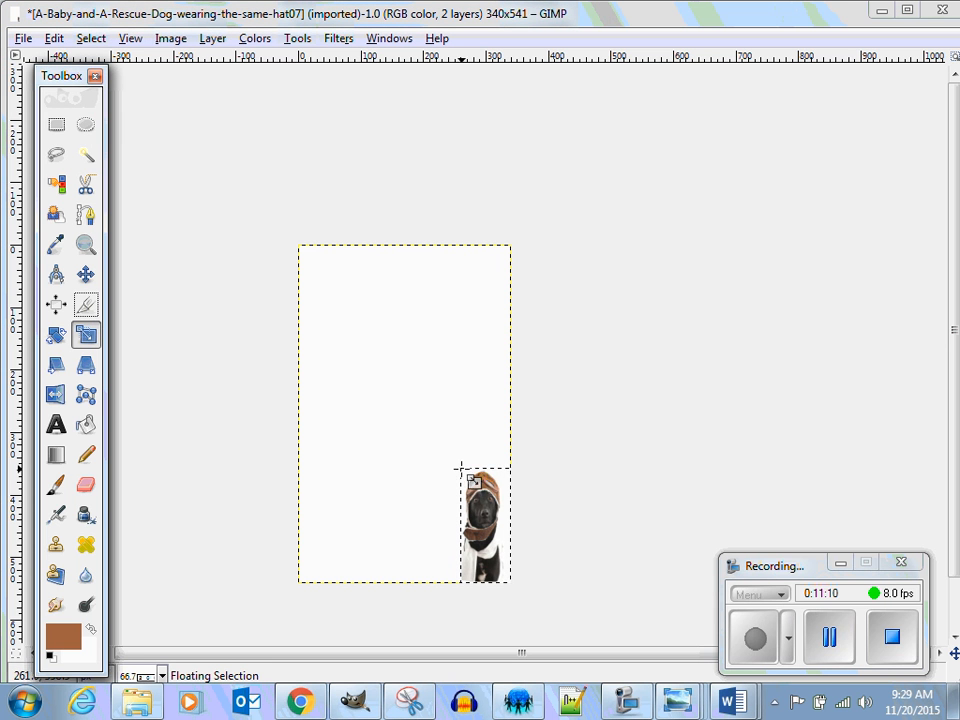
{"action": "mouse_move", "coordinate": [460, 465]}
{"action": "left_mouse_down"}
{"action": "mouse_move", "coordinate": [523, 489]}
{"action": "mouse_move", "coordinate": [464, 474]}
{"action": "left_mouse_up"}
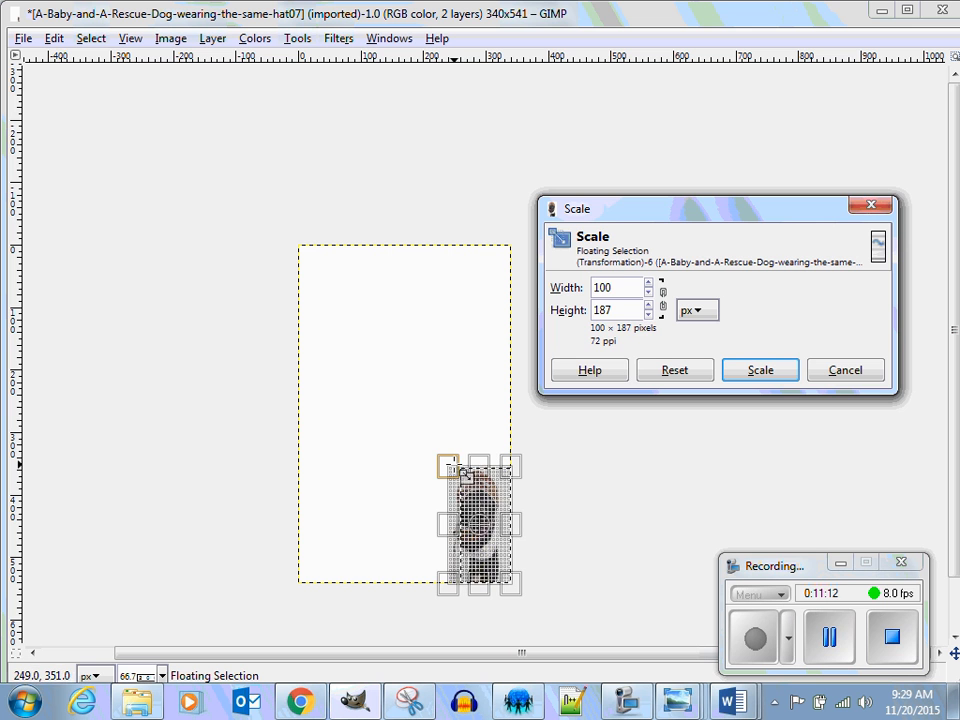
{"action": "left_click", "coordinate": [759, 376]}
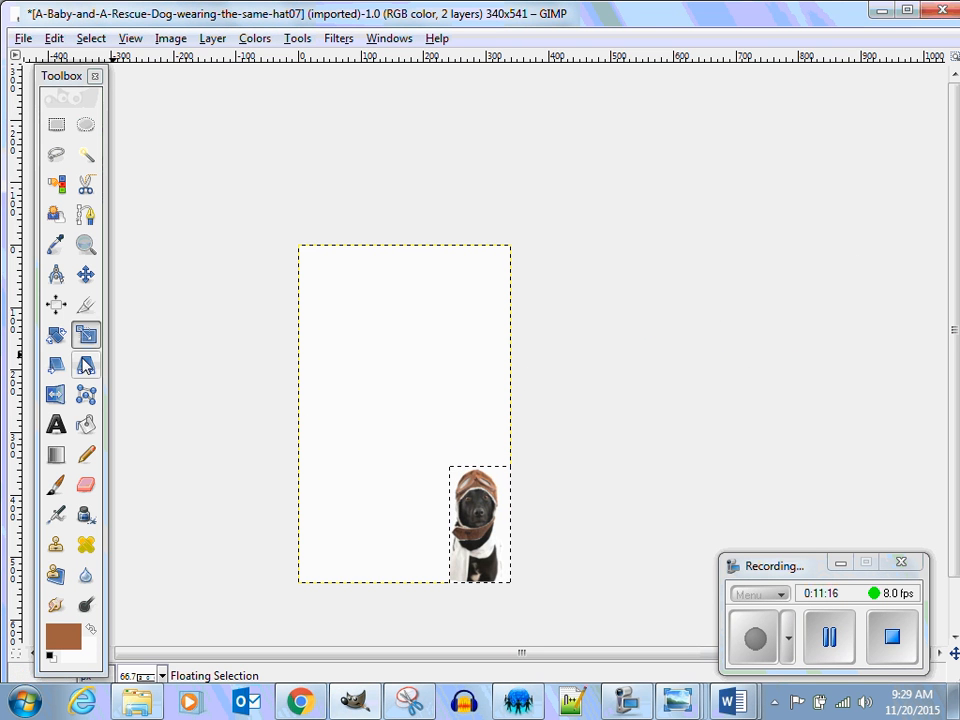
Crop the canvas tightly around the scaled dog to about 100 × 188 px with the Crop tool.
{"action": "left_click", "coordinate": [84, 310]}
{"action": "left_click", "coordinate": [84, 311]}
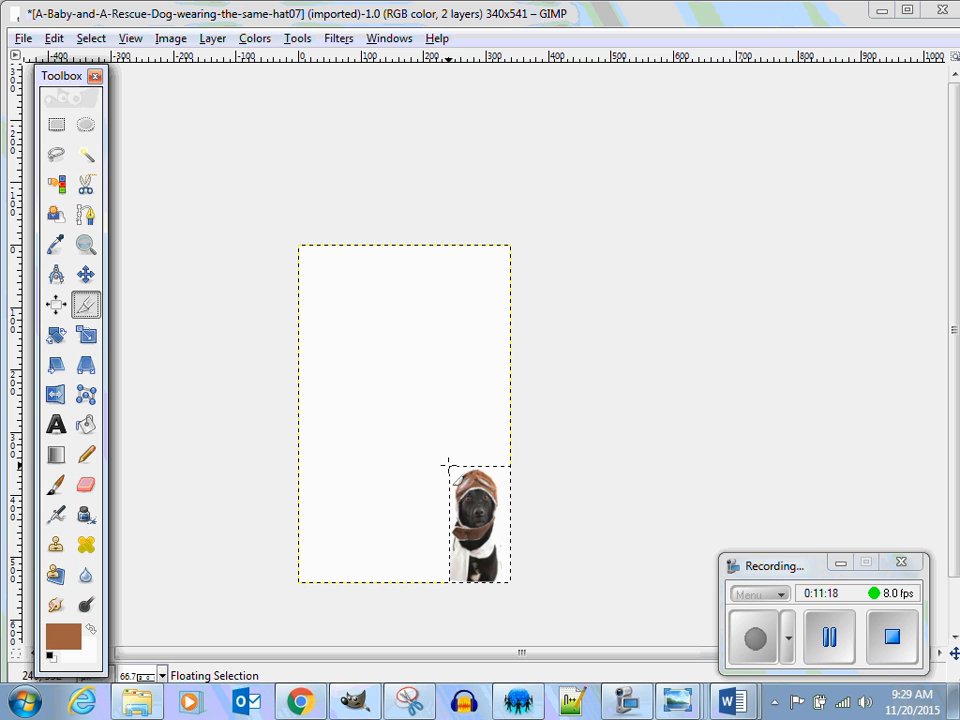
{"action": "left_click_drag", "start_coordinate": [447, 465], "coordinate": [526, 585]}
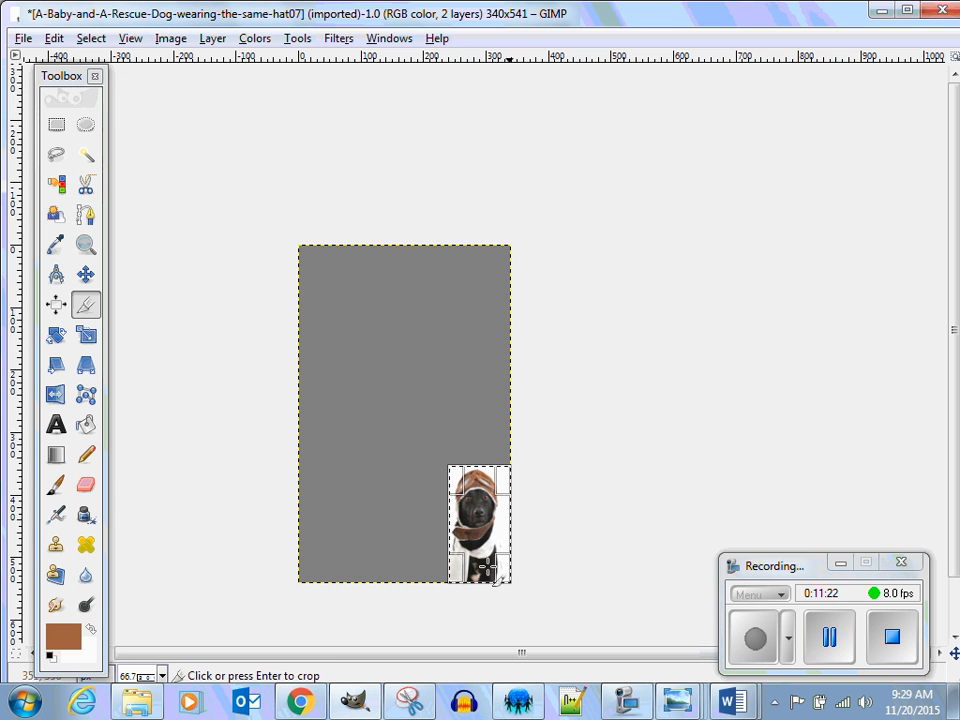
{"action": "left_click", "coordinate": [476, 527]}
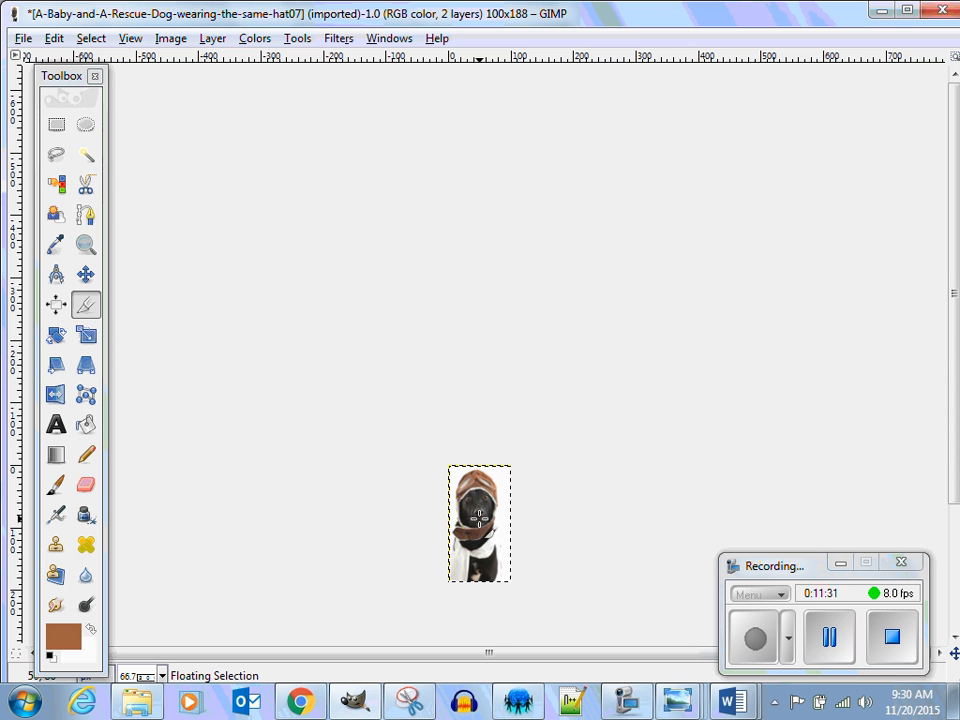
Examine the cropped dog and its pixel edges at 200% and much closer magnification.
{"action": "key", "text": "plus"}
{"action": "key", "text": "plus"}
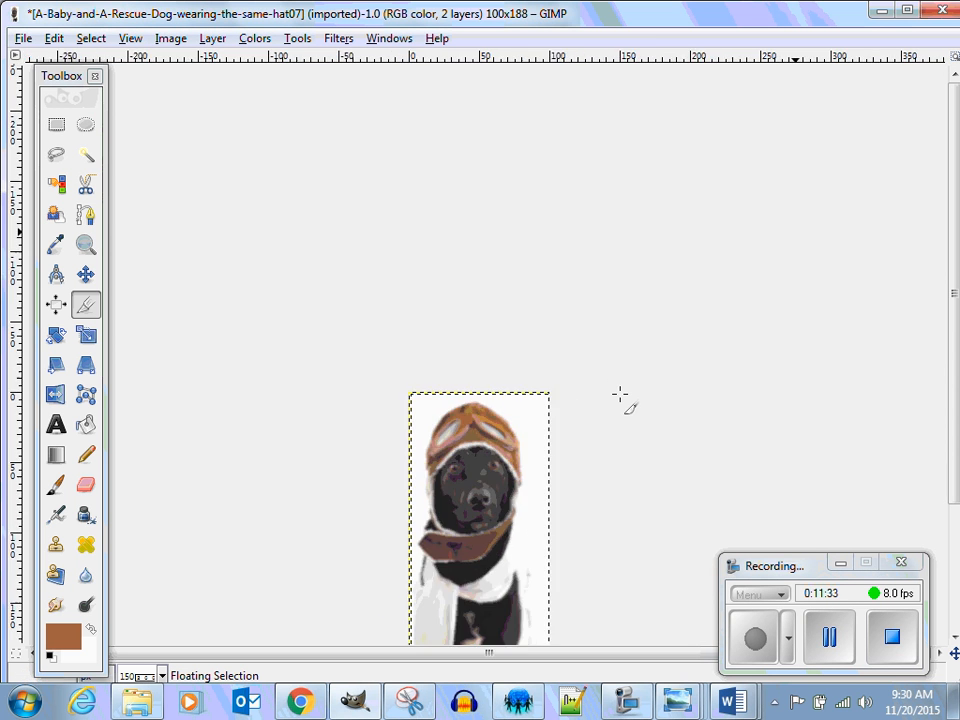
{"action": "key", "text": "plus"}
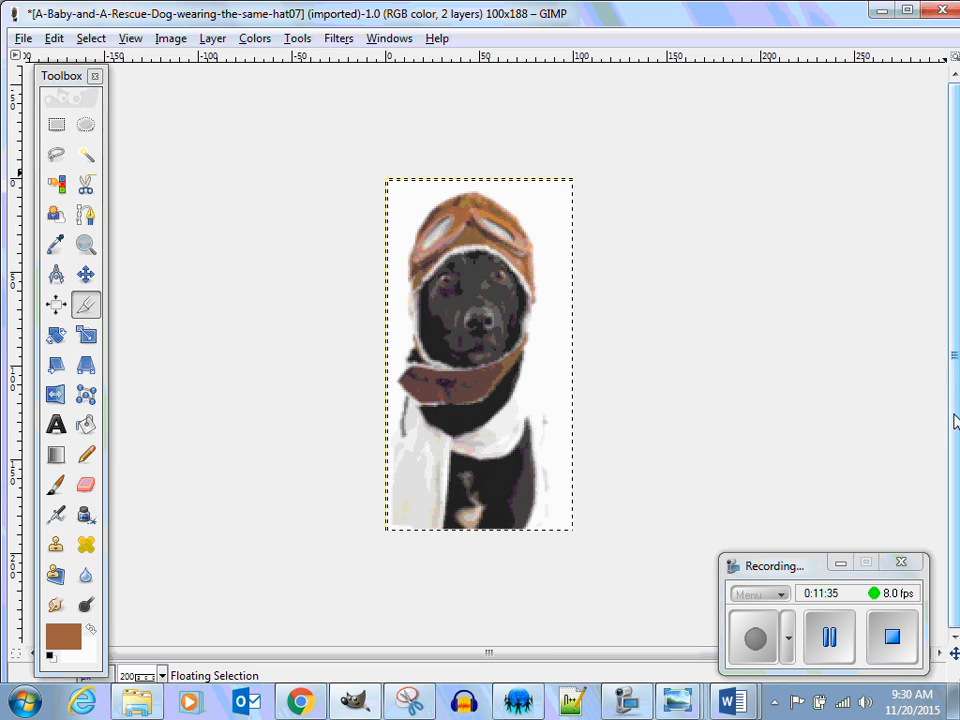
{"action": "scroll", "coordinate": [696, 404], "scroll_direction": "up", "scroll_amount": 11}
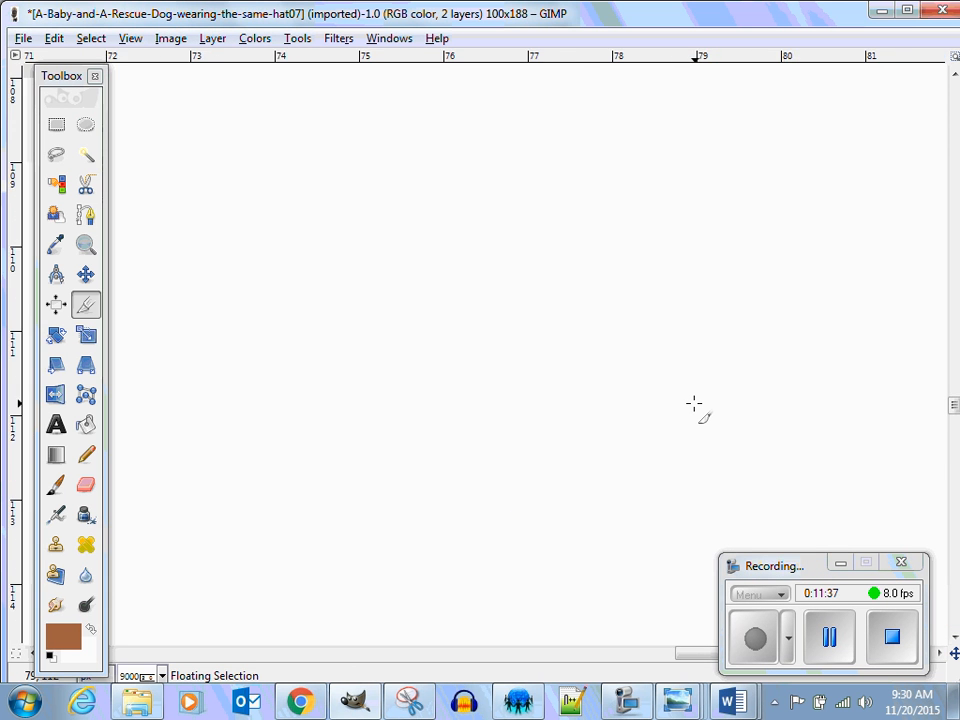
{"action": "scroll", "coordinate": [694, 404], "scroll_direction": "down", "scroll_amount": 10}
{"action": "scroll", "coordinate": [692, 404], "scroll_direction": "up", "scroll_amount": 5}
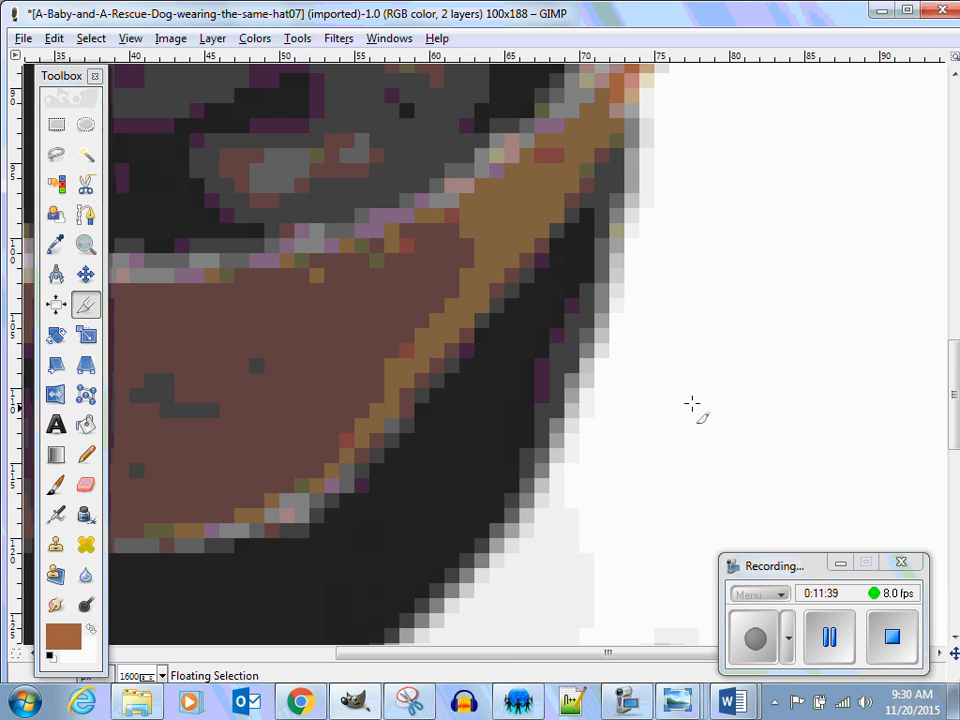
{"action": "scroll", "coordinate": [692, 404], "scroll_direction": "up", "scroll_amount": 5}
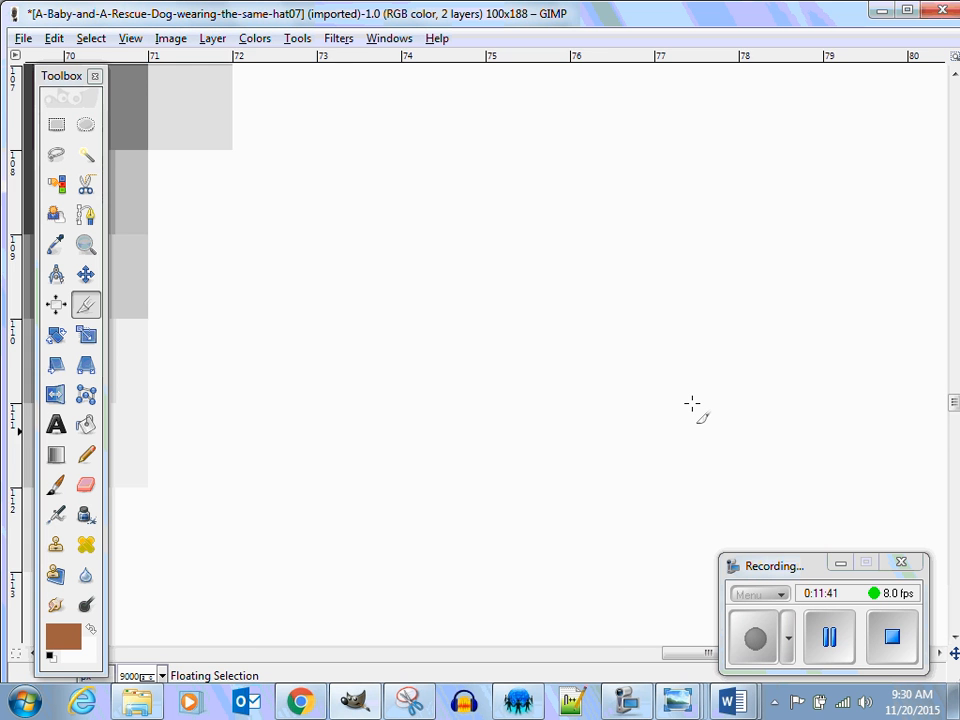
{"action": "scroll", "coordinate": [692, 404], "scroll_direction": "down", "scroll_amount": 11}
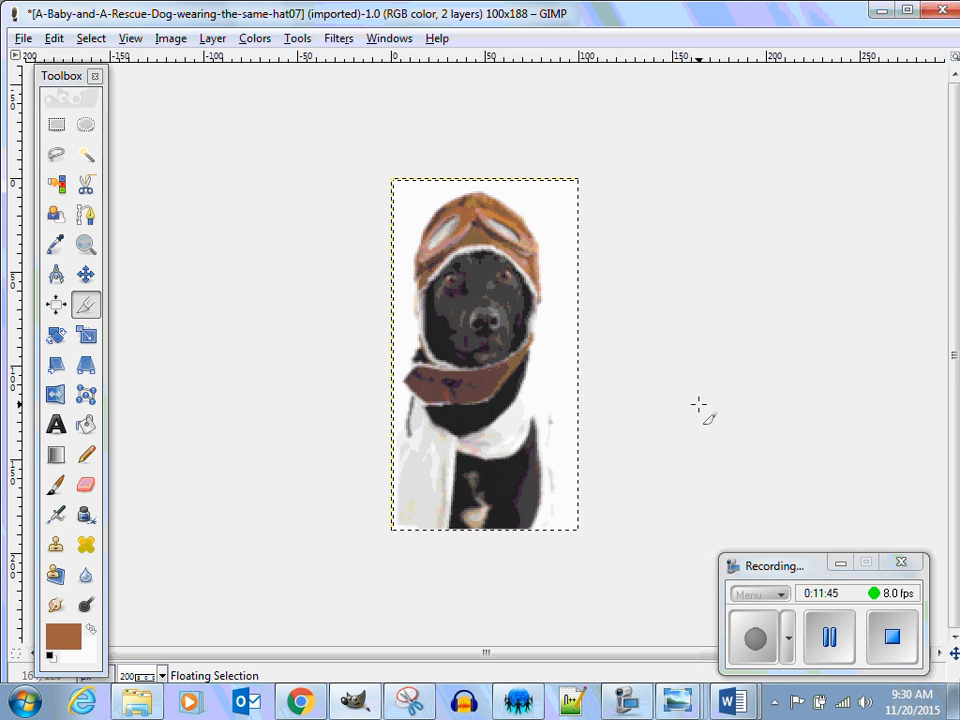
{"action": "scroll", "coordinate": [698, 404], "scroll_direction": "up", "scroll_amount": 10}
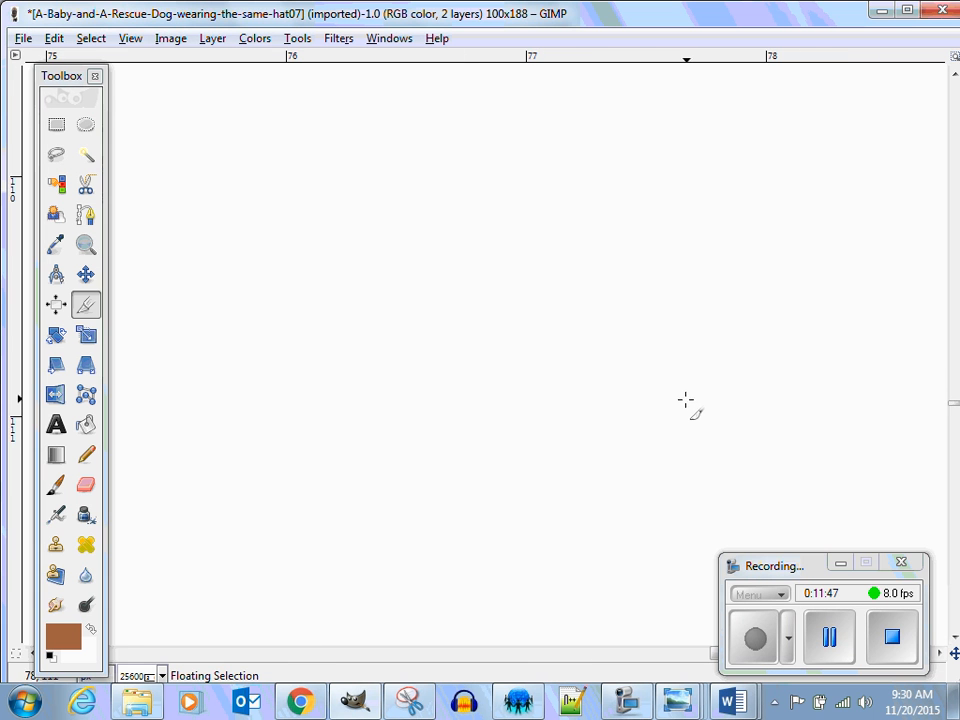
{"action": "scroll", "coordinate": [685, 400], "scroll_direction": "down", "scroll_amount": 10}
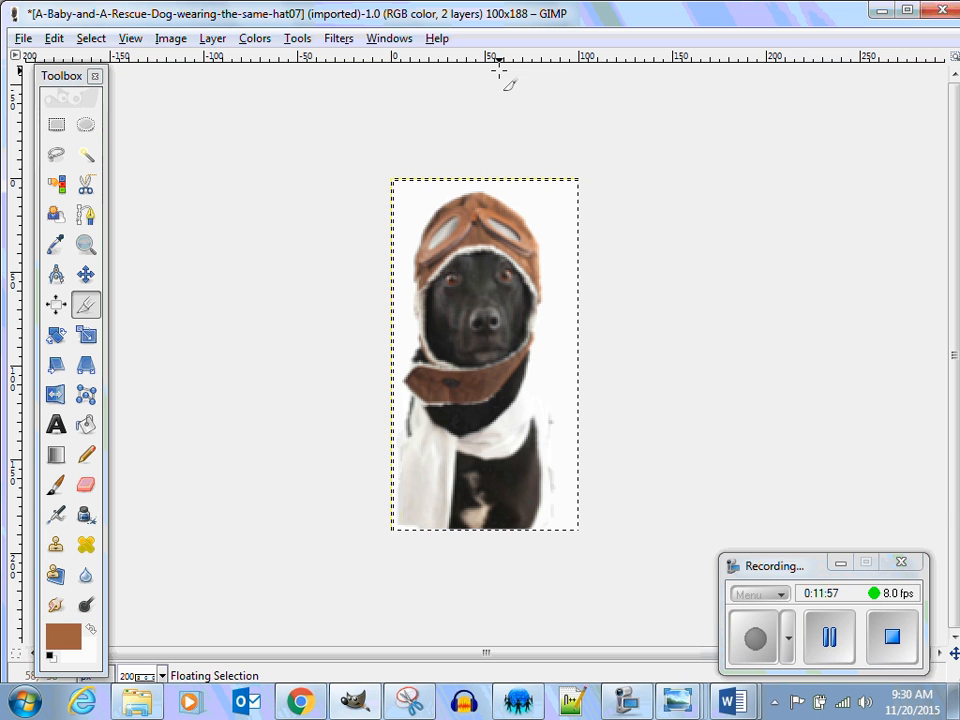
{"action": "left_click", "coordinate": [387, 40]}
{"action": "mouse_move", "coordinate": [420, 80]}
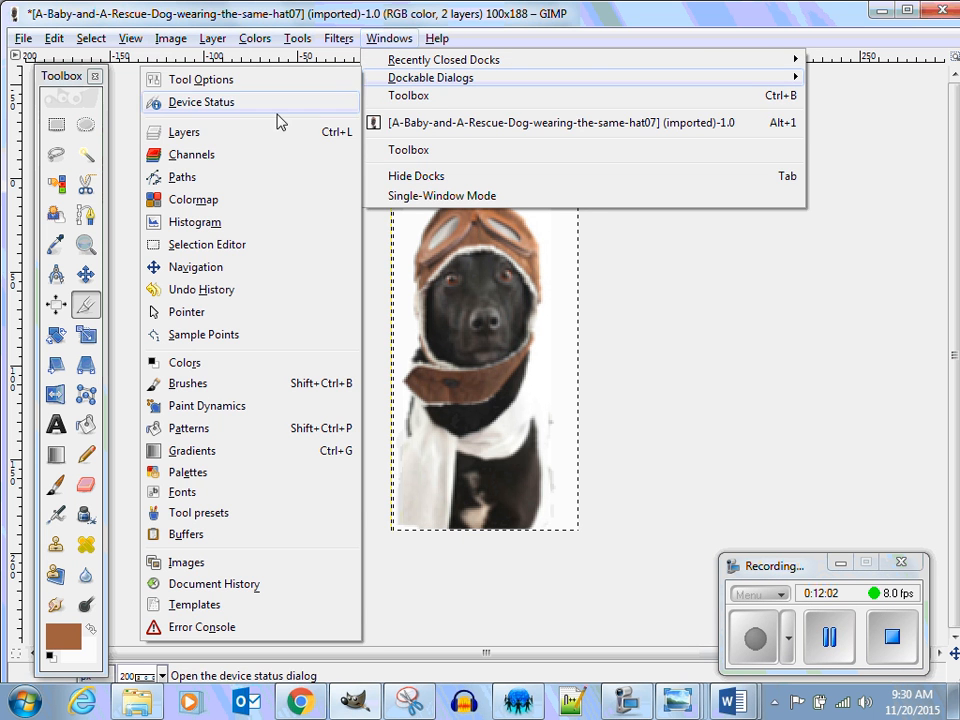
{"action": "left_click", "coordinate": [238, 134]}
{"action": "left_click_drag", "start_coordinate": [279, 39], "coordinate": [827, 96]}
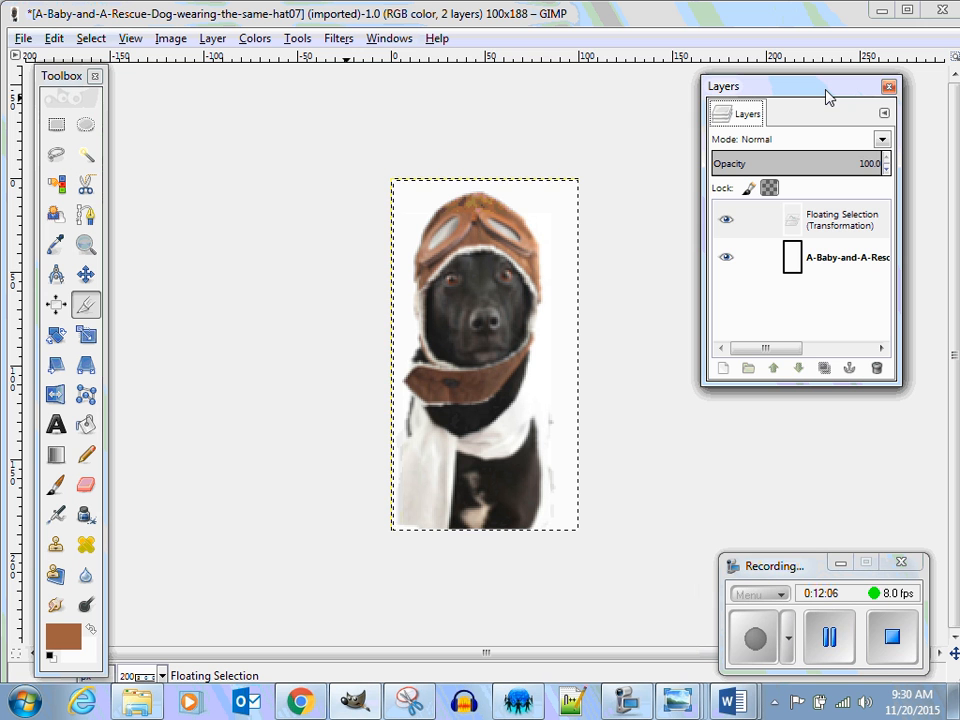
{"action": "left_click", "coordinate": [888, 86]}
Open the Layers dialog and look at the options of the picture layer beneath the floating selection.
{"action": "left_click", "coordinate": [387, 39]}
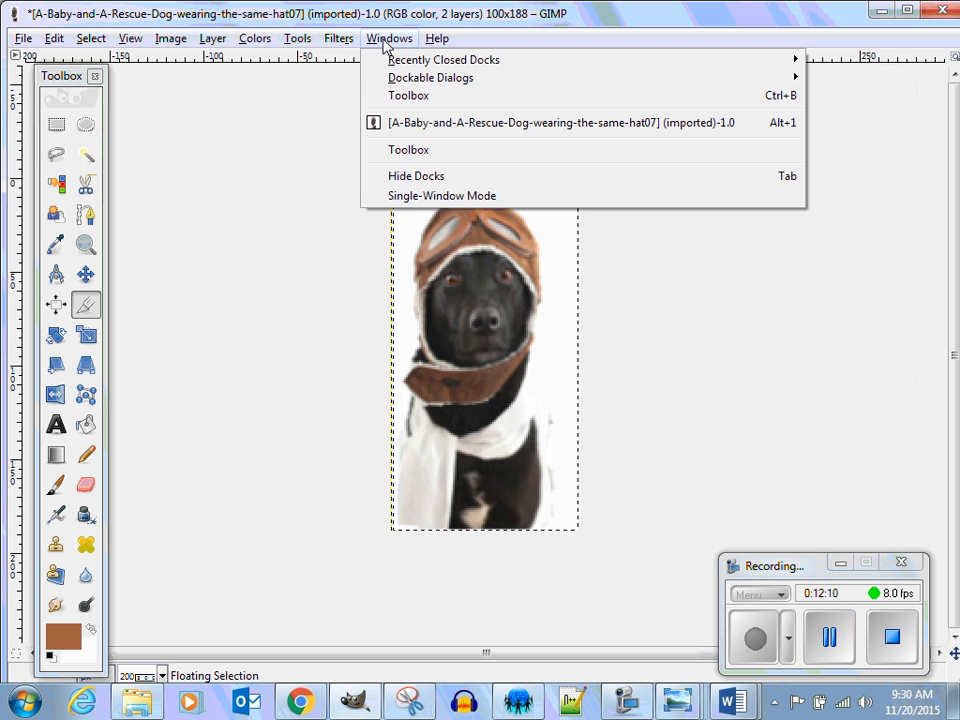
{"action": "mouse_move", "coordinate": [395, 79]}
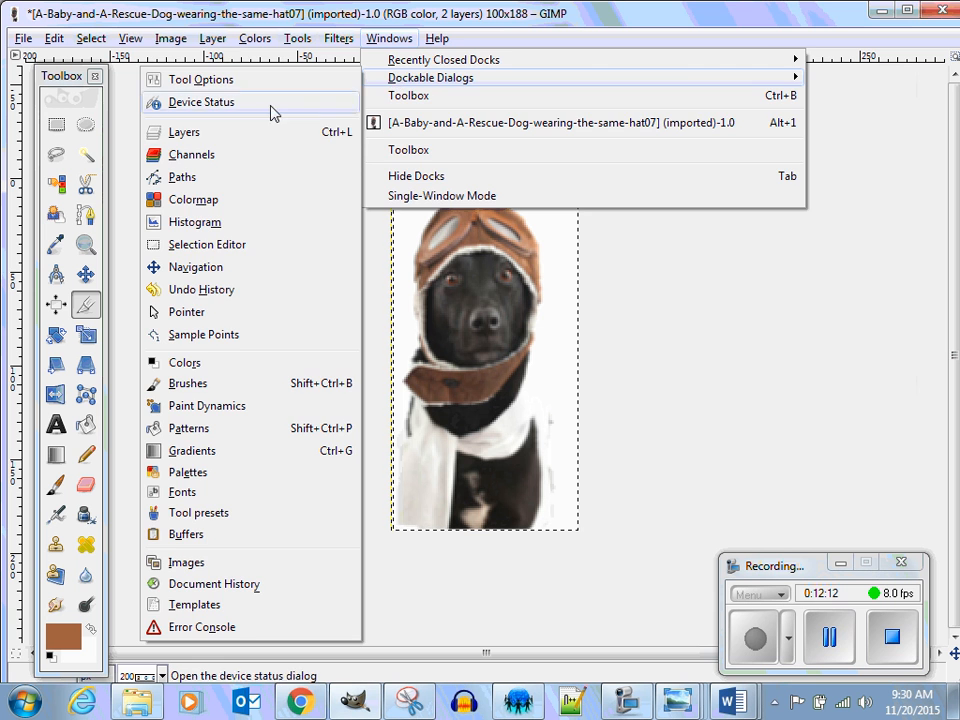
{"action": "left_click", "coordinate": [236, 132]}
{"action": "left_click_drag", "start_coordinate": [272, 20], "coordinate": [756, 61]}
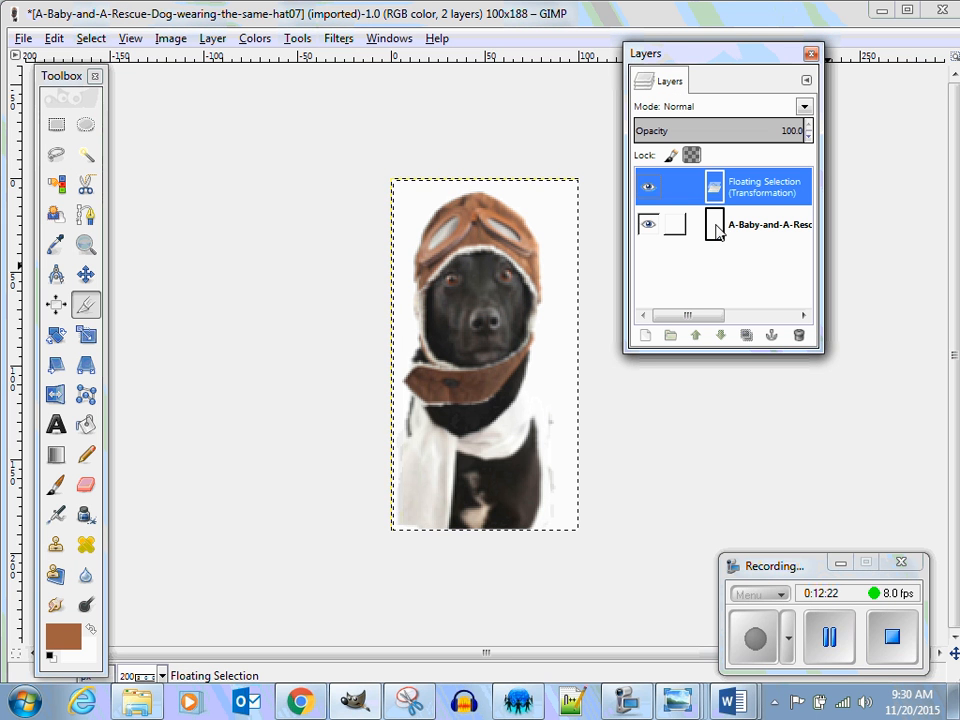
{"action": "right_click", "coordinate": [522, 362]}
{"action": "left_click", "coordinate": [804, 279]}
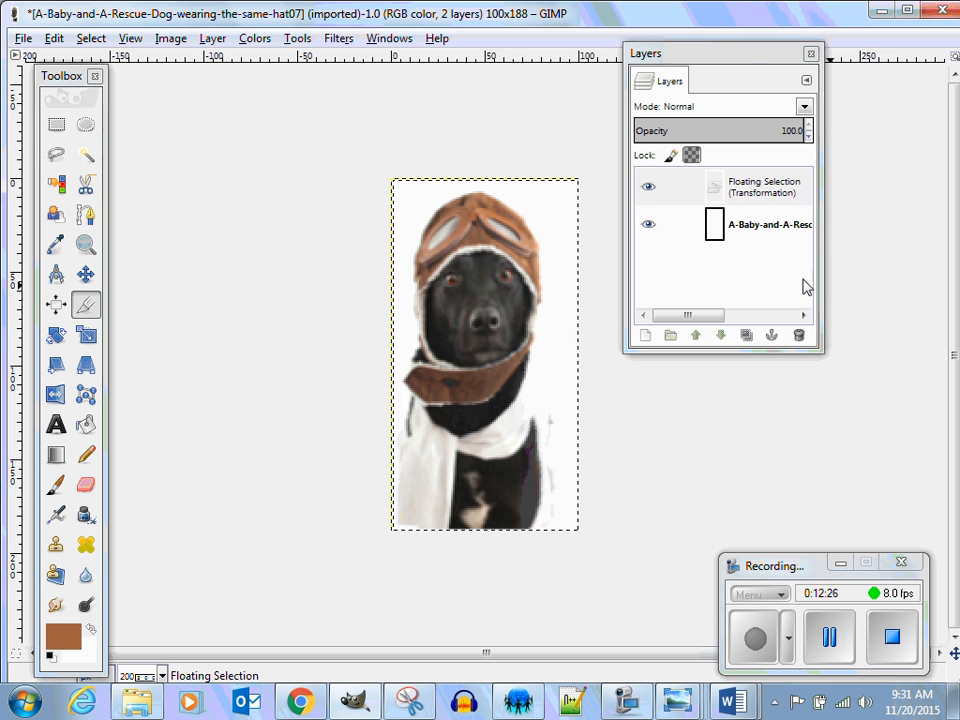
{"action": "left_click", "coordinate": [717, 228]}
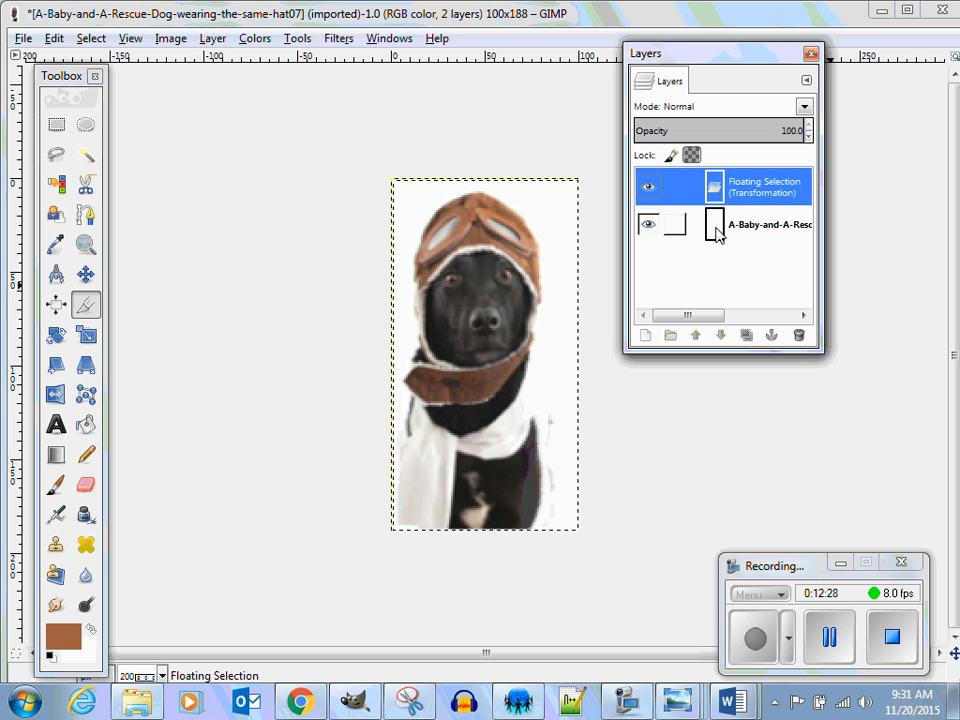
Anchor the floating dog selection to the picture layer with the Rectangle Select tool.
{"action": "left_click", "coordinate": [827, 652]}
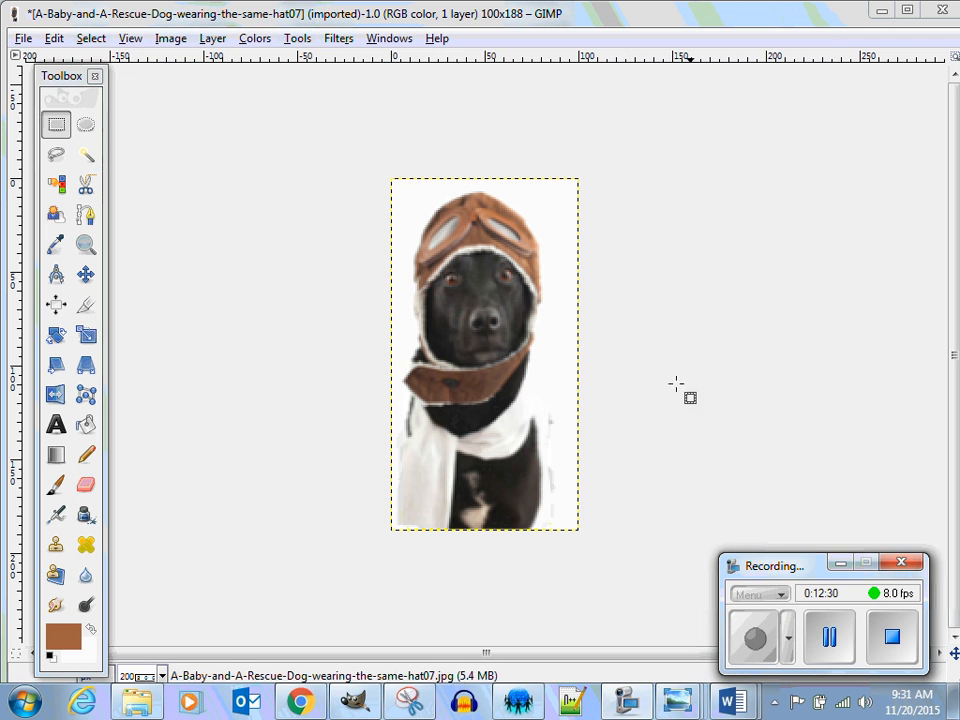
{"action": "left_click", "coordinate": [52, 130]}
{"action": "left_click", "coordinate": [229, 156]}
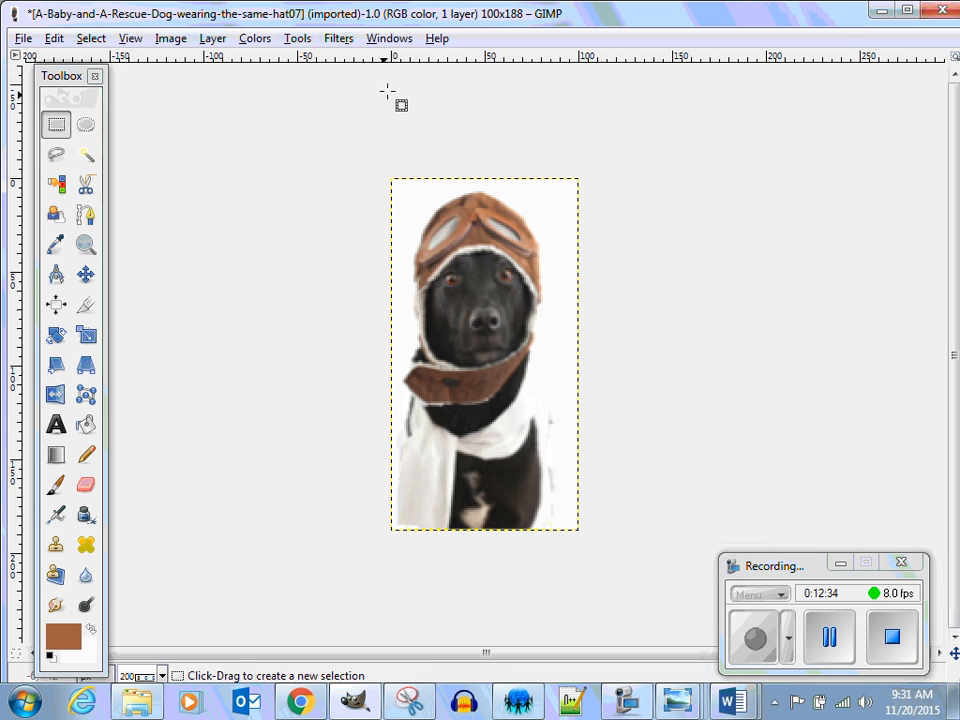
Show the Layers dialog beside the picture and add an alpha channel to the dog layer.
{"action": "left_click", "coordinate": [398, 40]}
{"action": "mouse_move", "coordinate": [418, 80]}
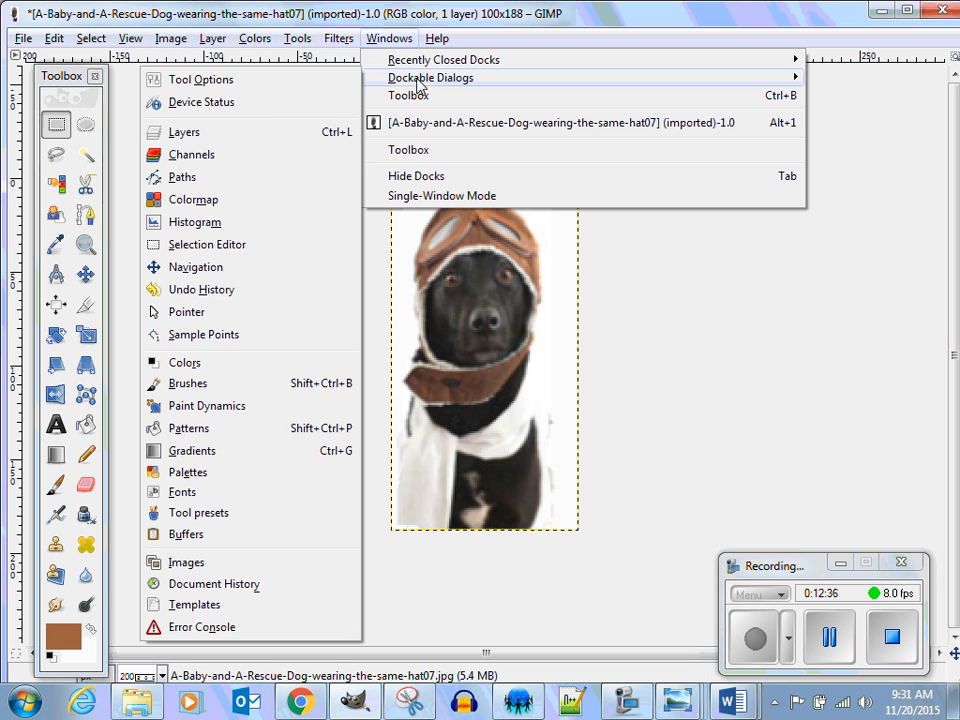
{"action": "left_click", "coordinate": [248, 134]}
{"action": "left_click_drag", "start_coordinate": [280, 12], "coordinate": [834, 105]}
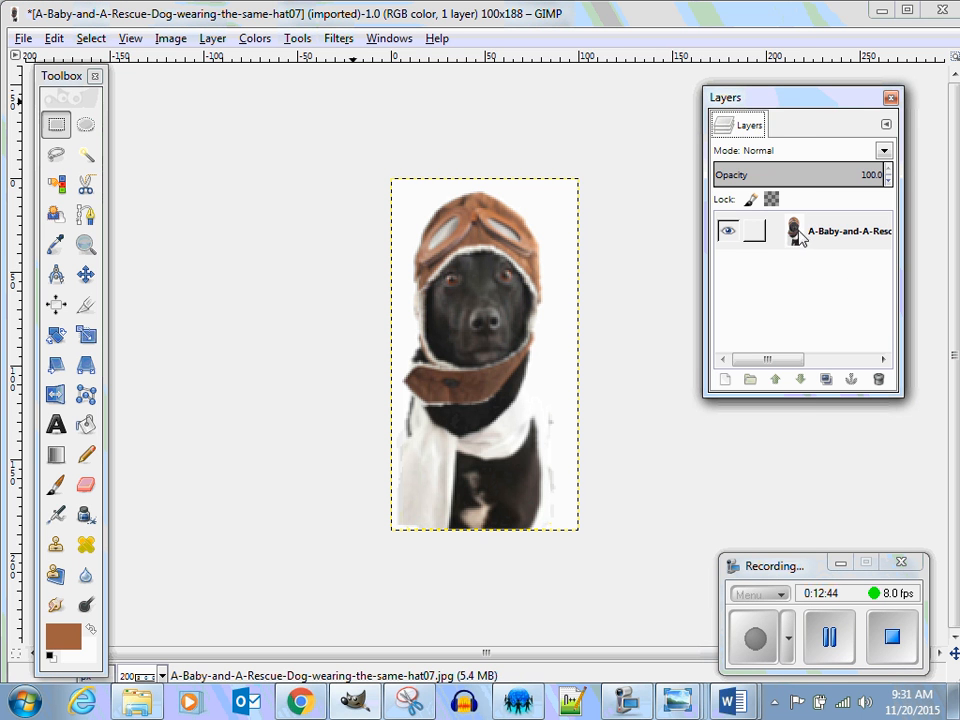
{"action": "right_click", "coordinate": [800, 236]}
{"action": "left_click", "coordinate": [761, 418]}
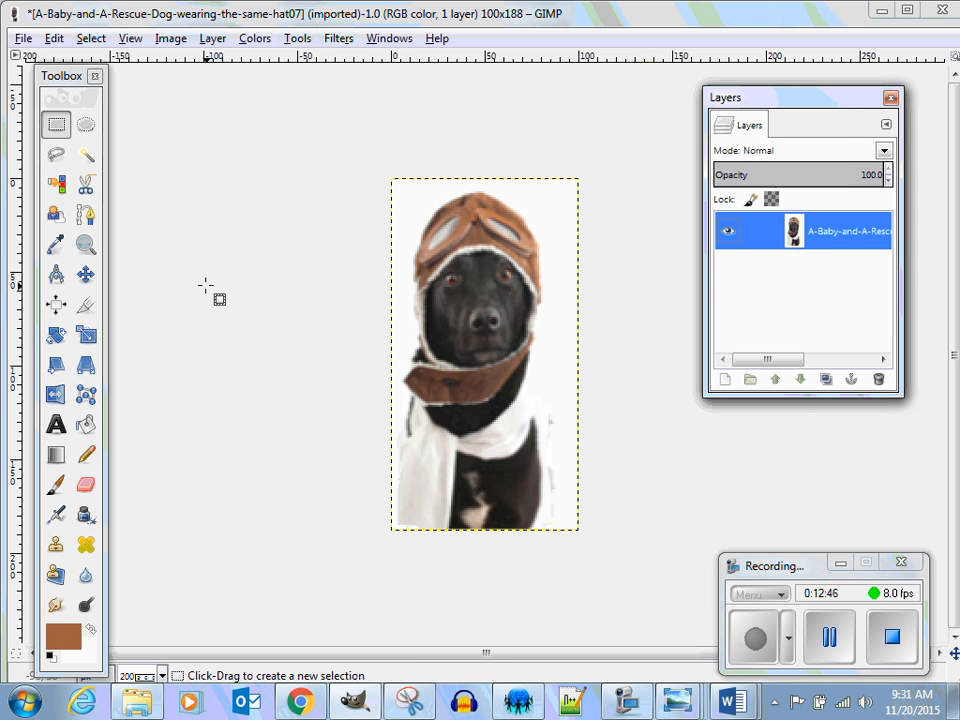
Select the white background around the dog by color and delete it to transparency.
{"action": "left_click", "coordinate": [58, 185]}
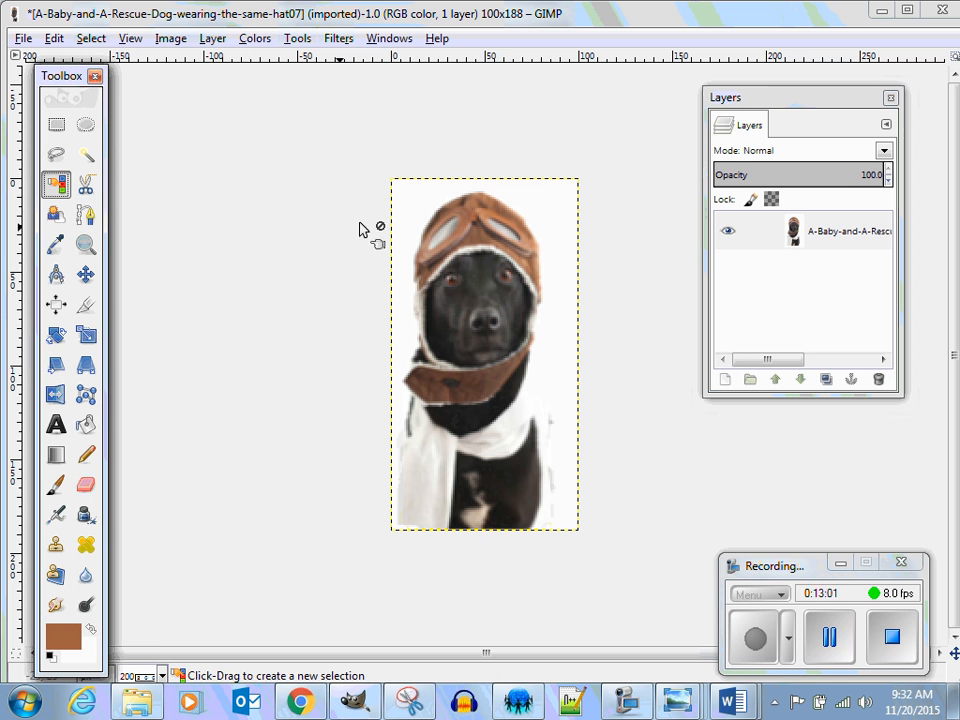
{"action": "left_click", "coordinate": [402, 209]}
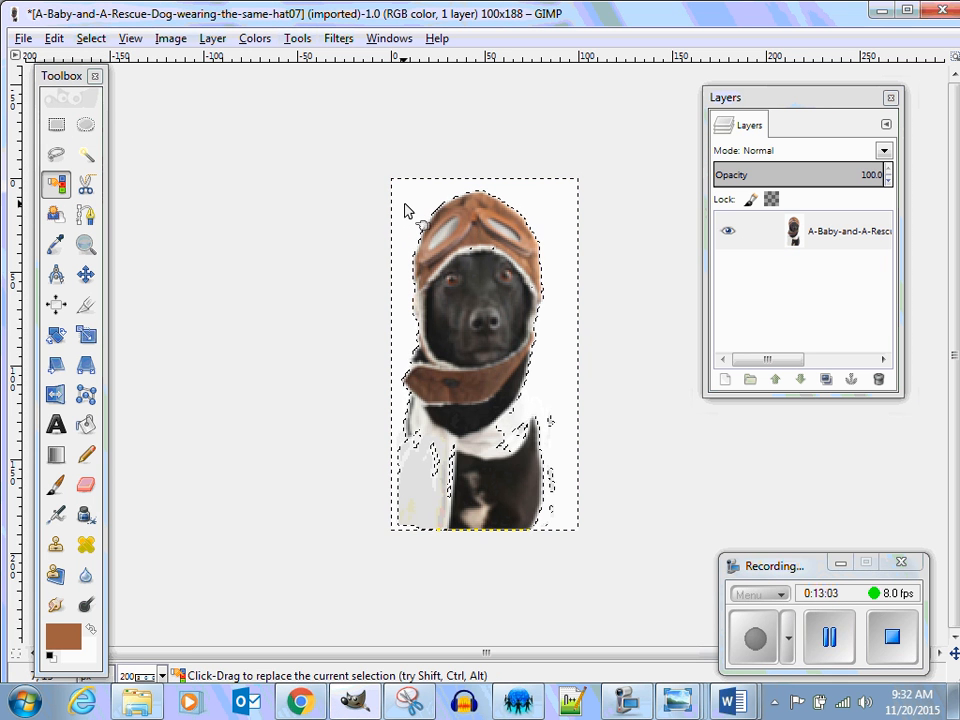
{"action": "key", "text": "Delete"}
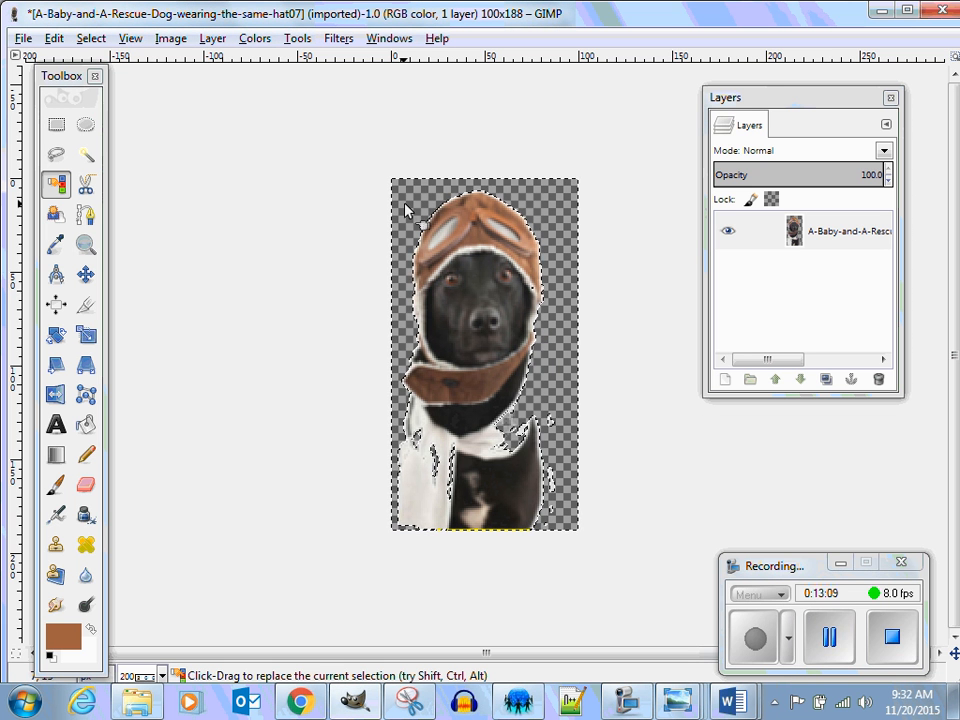
Set up an image export named doghat.png in the 1.1.6 SeeThrough folder.
{"action": "left_click", "coordinate": [22, 38]}
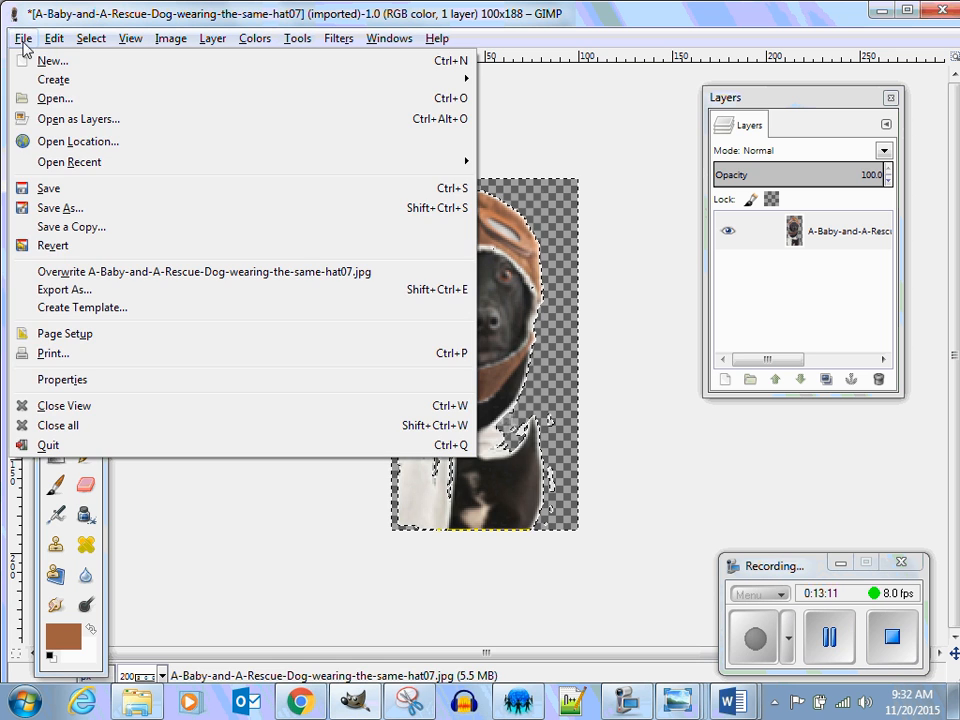
{"action": "left_click", "coordinate": [80, 289]}
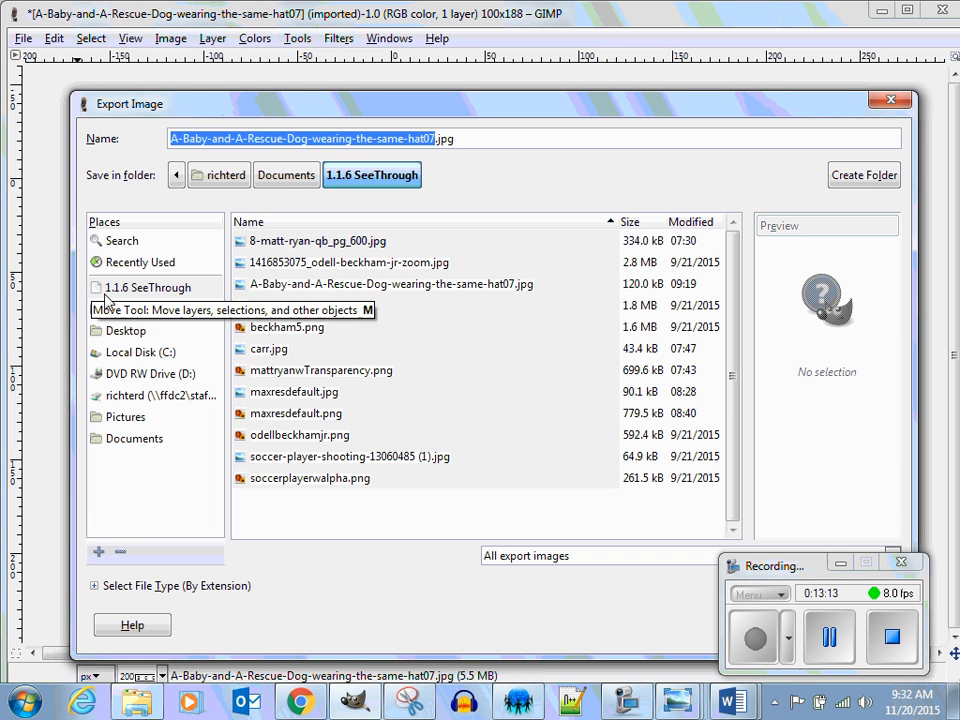
{"action": "left_click", "coordinate": [470, 139]}
{"action": "left_click_drag", "start_coordinate": [194, 157], "coordinate": [148, 140]}
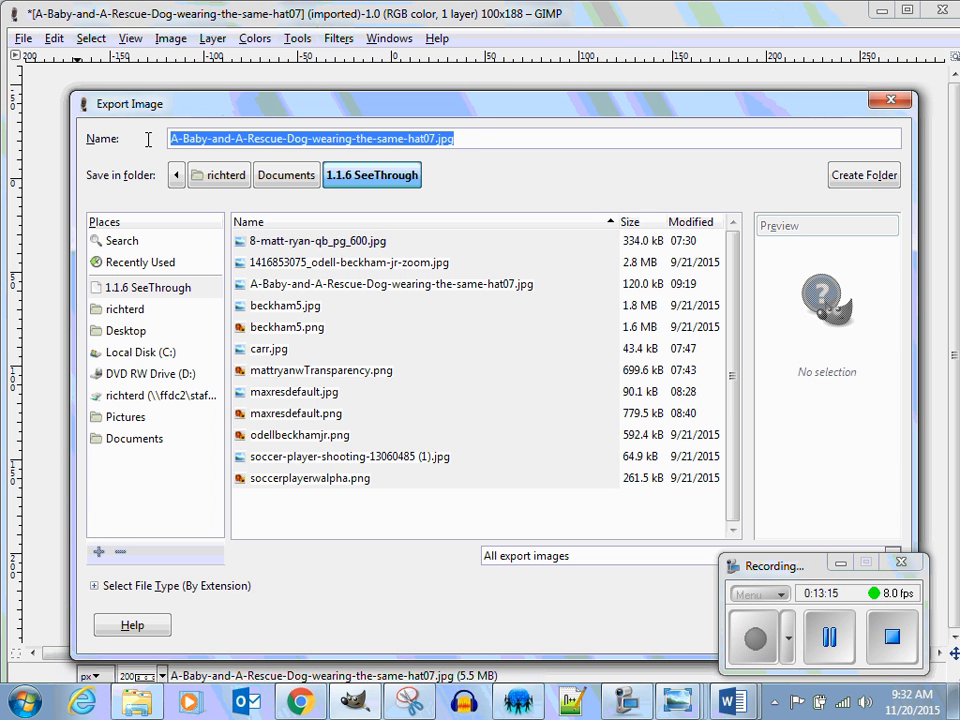
{"action": "type", "text": "doghat."}
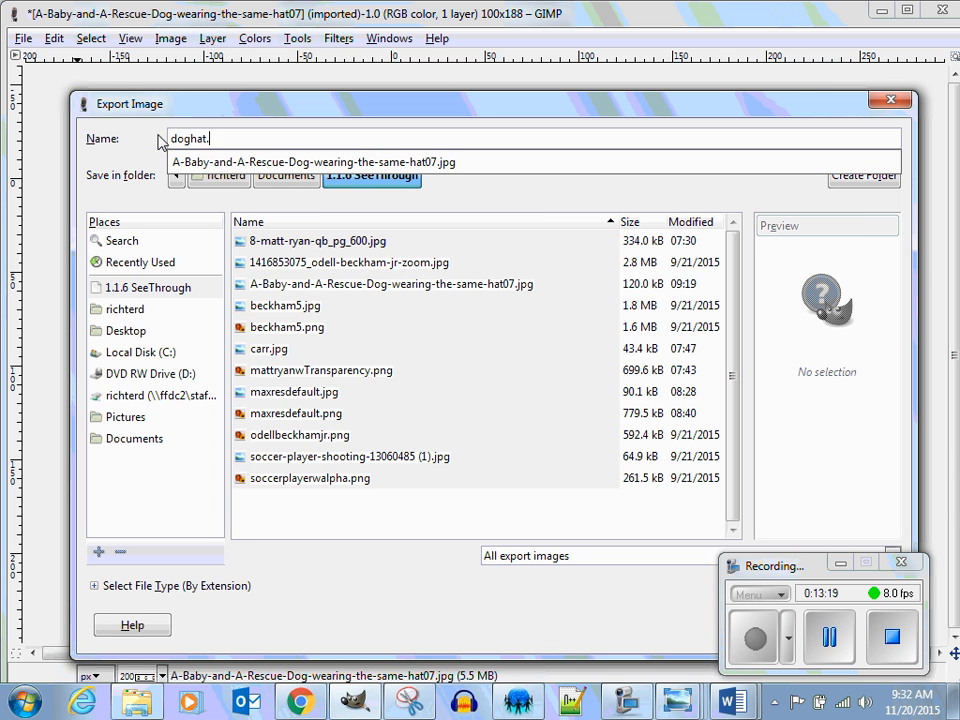
{"action": "type", "text": "png"}
{"action": "left_click", "coordinate": [806, 568]}
{"action": "left_click_drag", "start_coordinate": [806, 568], "coordinate": [814, 634]}
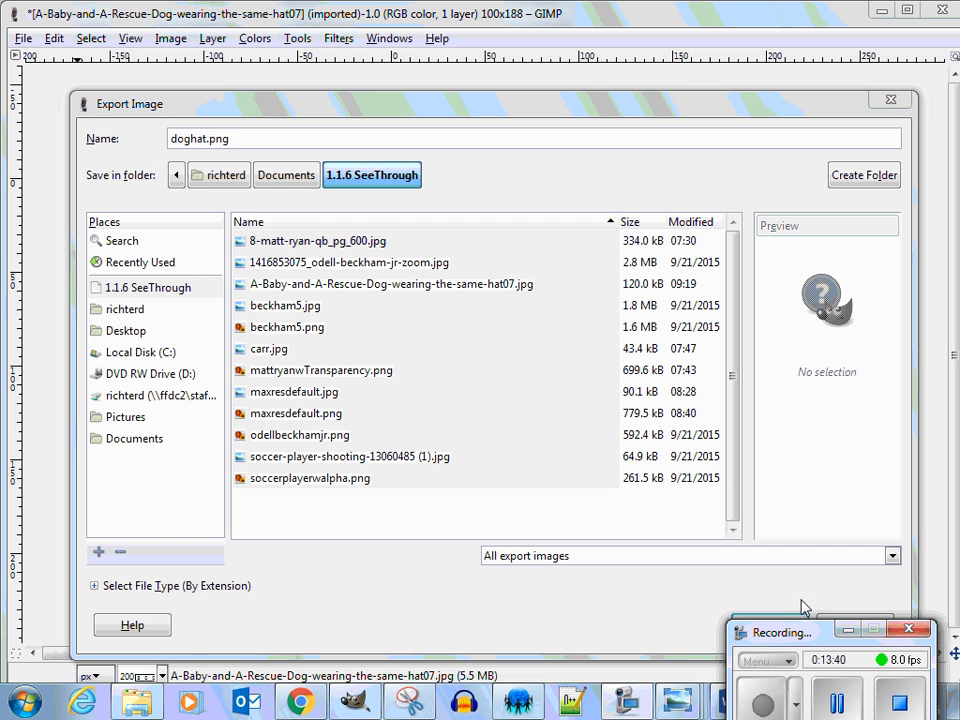
{"action": "left_click_drag", "start_coordinate": [652, 97], "coordinate": [590, 11]}
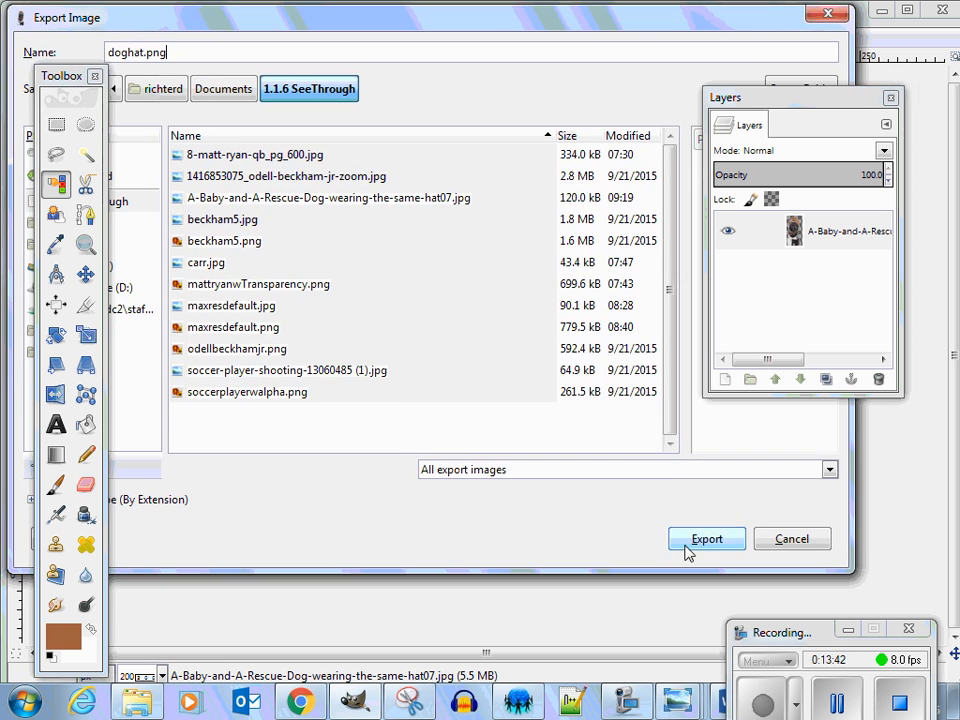
Export the picture as PNG with color values from transparent pixels saved.
{"action": "left_click", "coordinate": [697, 541]}
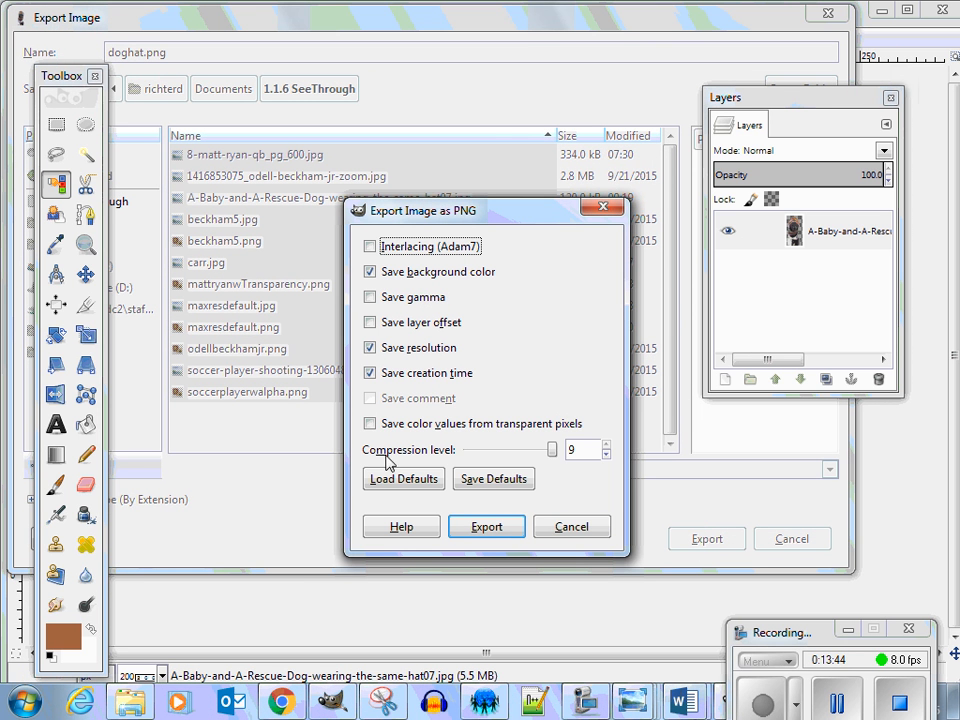
{"action": "left_click", "coordinate": [372, 424]}
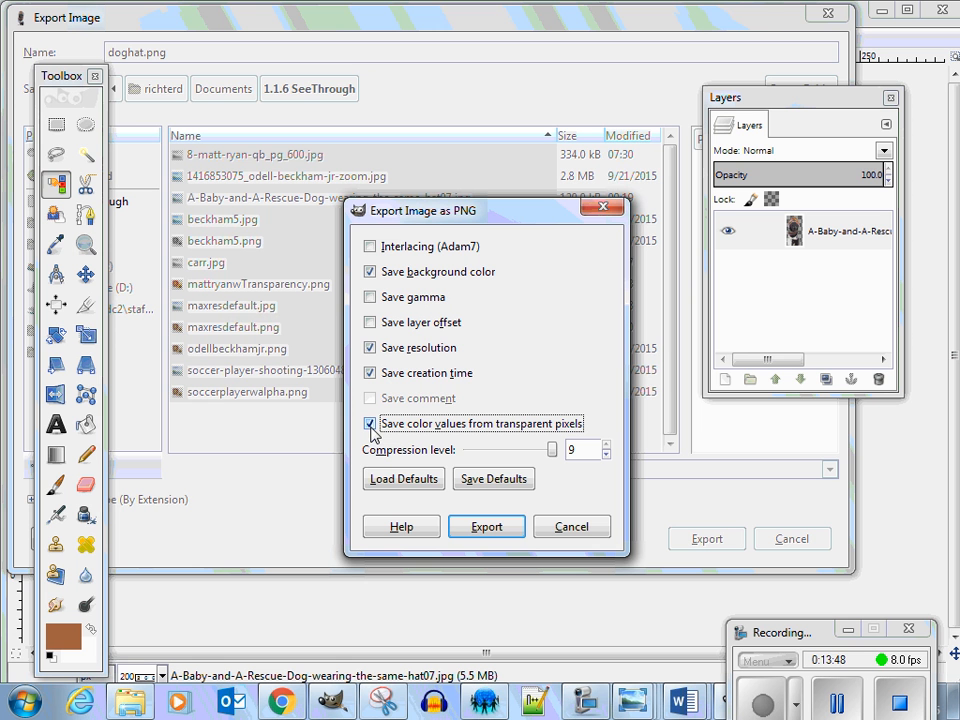
{"action": "left_click", "coordinate": [487, 528]}
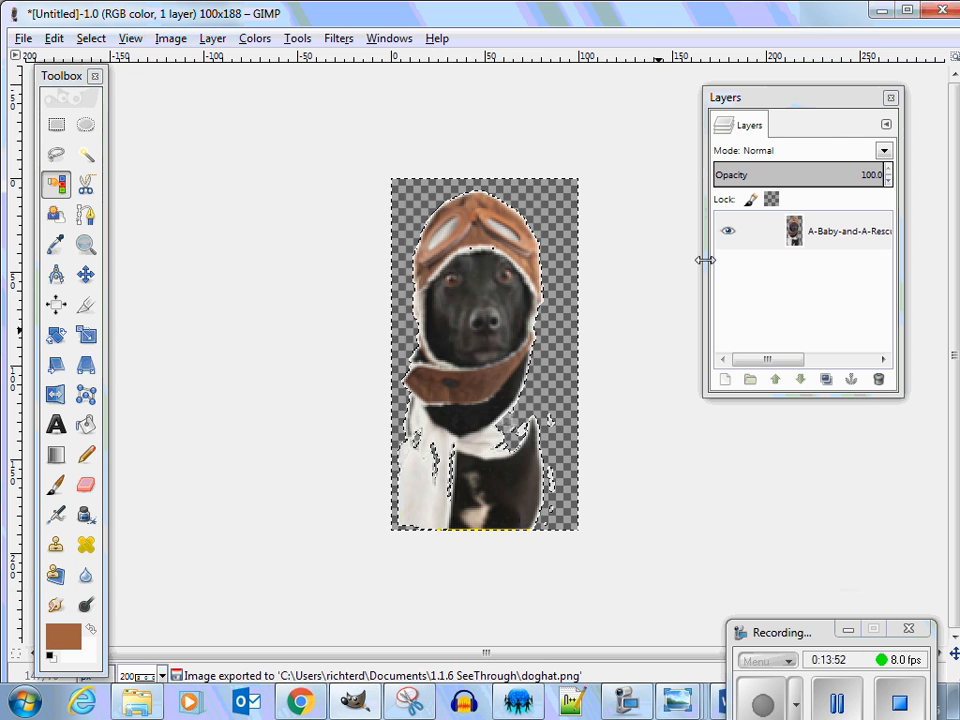
Minimize the image editor and switch to the SeeThrough1_1_6Per1Q2 project in MIT App Inventor 2 in Chrome.
{"action": "left_click", "coordinate": [882, 12]}
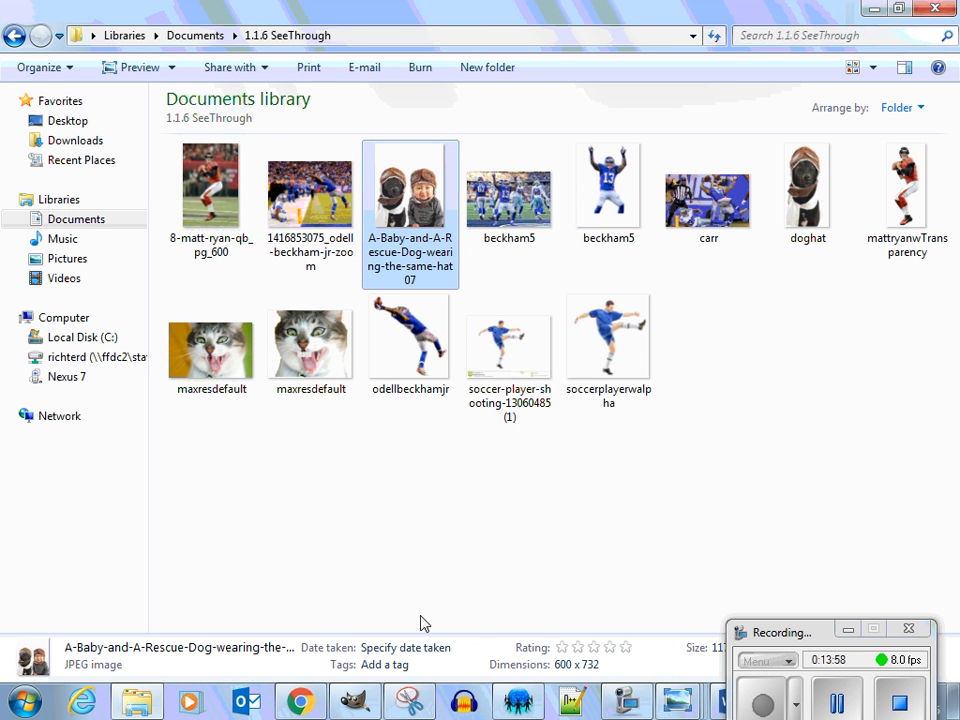
{"action": "left_click", "coordinate": [298, 702]}
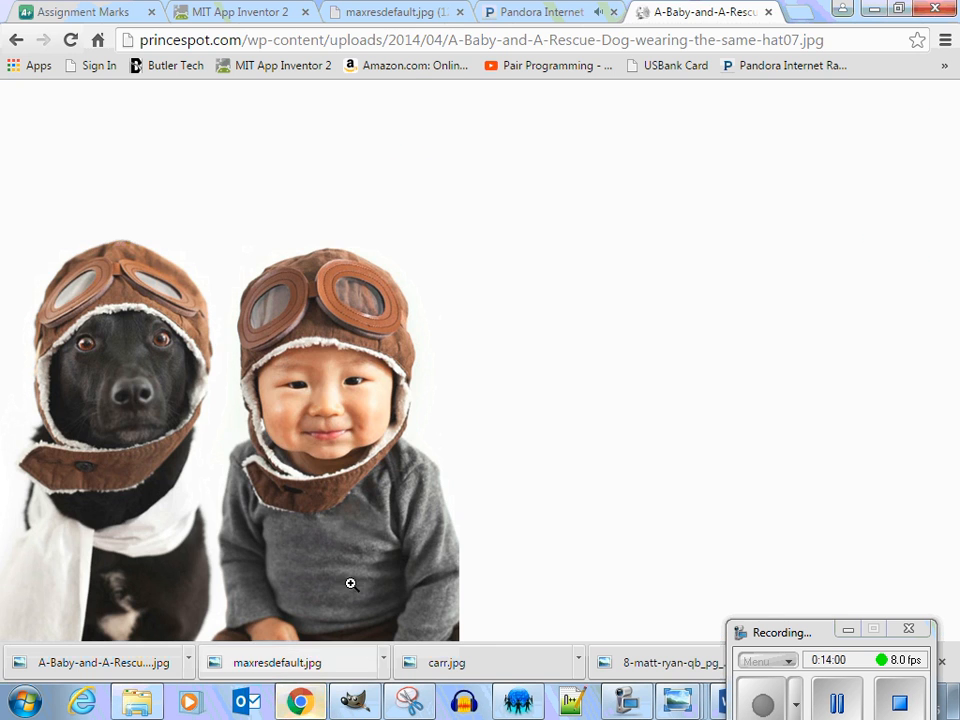
{"action": "left_click", "coordinate": [217, 12]}
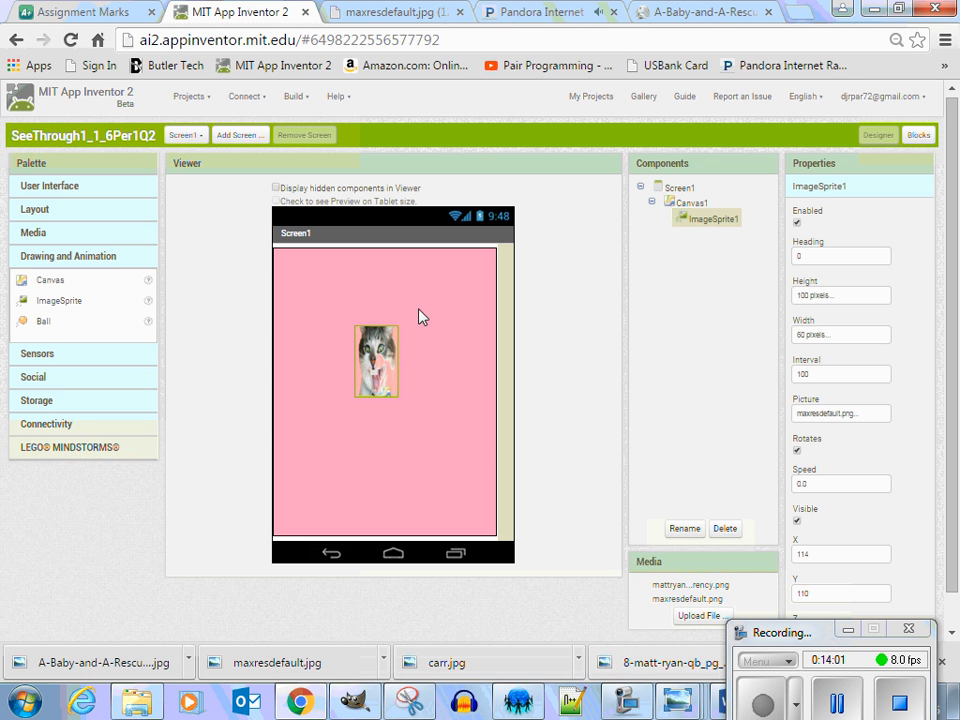
Upload A-Baby-and-A-Rescue-Dog-wearing-the-same-hat07.jpg from the 1.1.6 SeeThrough folder as the picture of ImageSprite1.
{"action": "left_click", "coordinate": [849, 413]}
{"action": "left_click", "coordinate": [845, 535]}
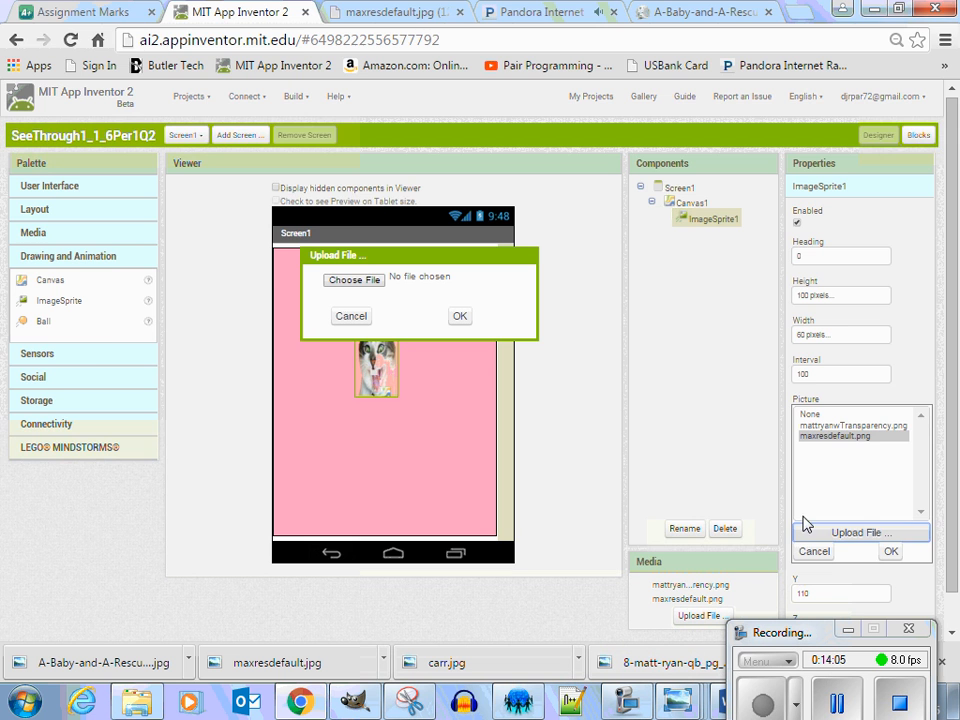
{"action": "left_click", "coordinate": [343, 279]}
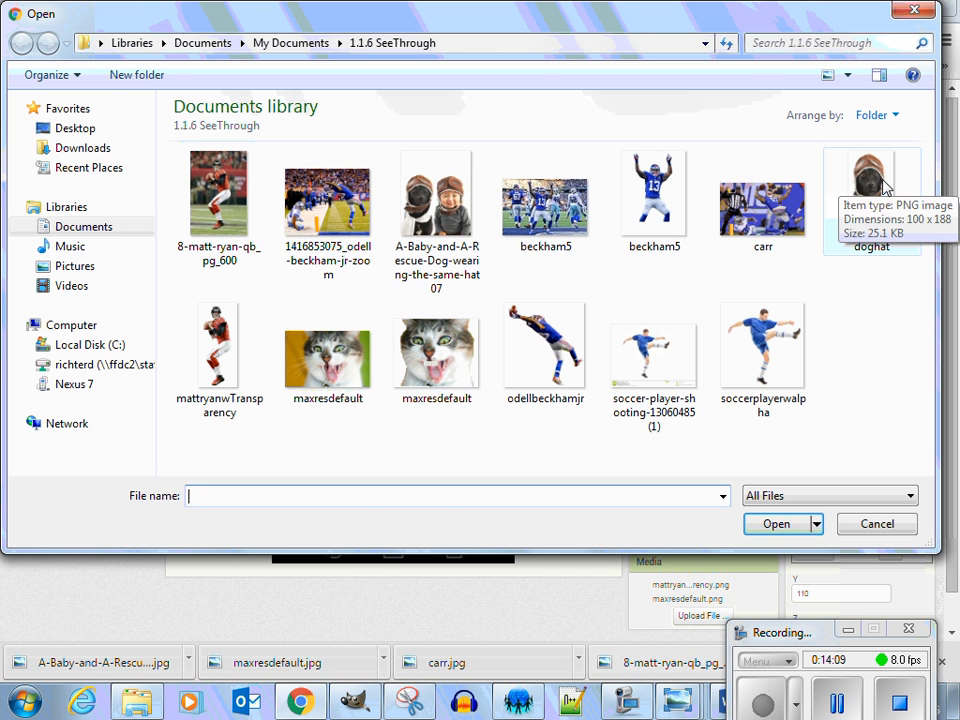
{"action": "left_click", "coordinate": [429, 264]}
{"action": "left_click", "coordinate": [777, 525]}
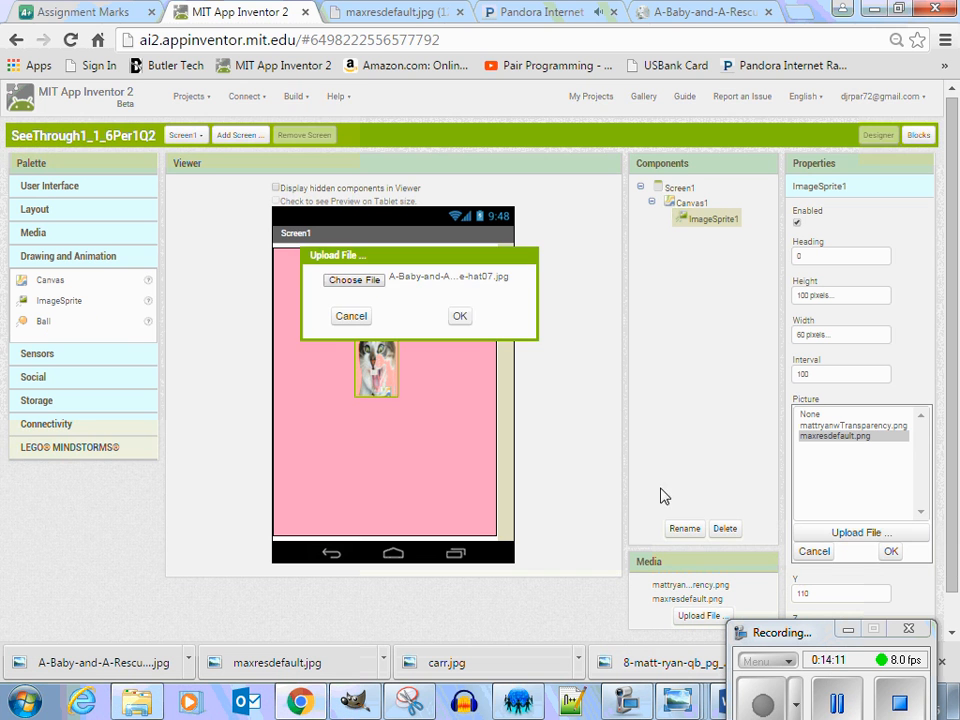
{"action": "left_click", "coordinate": [460, 317]}
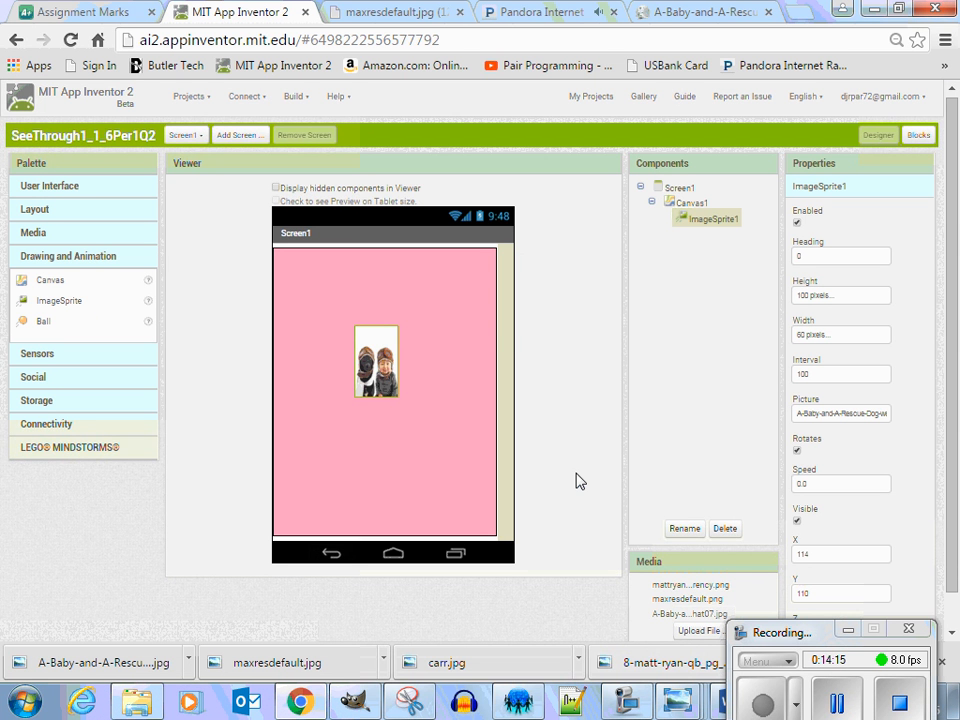
Replace the picture of ImageSprite1 by uploading doghat.png from the 1.1.6 SeeThrough folder.
{"action": "left_click", "coordinate": [872, 414]}
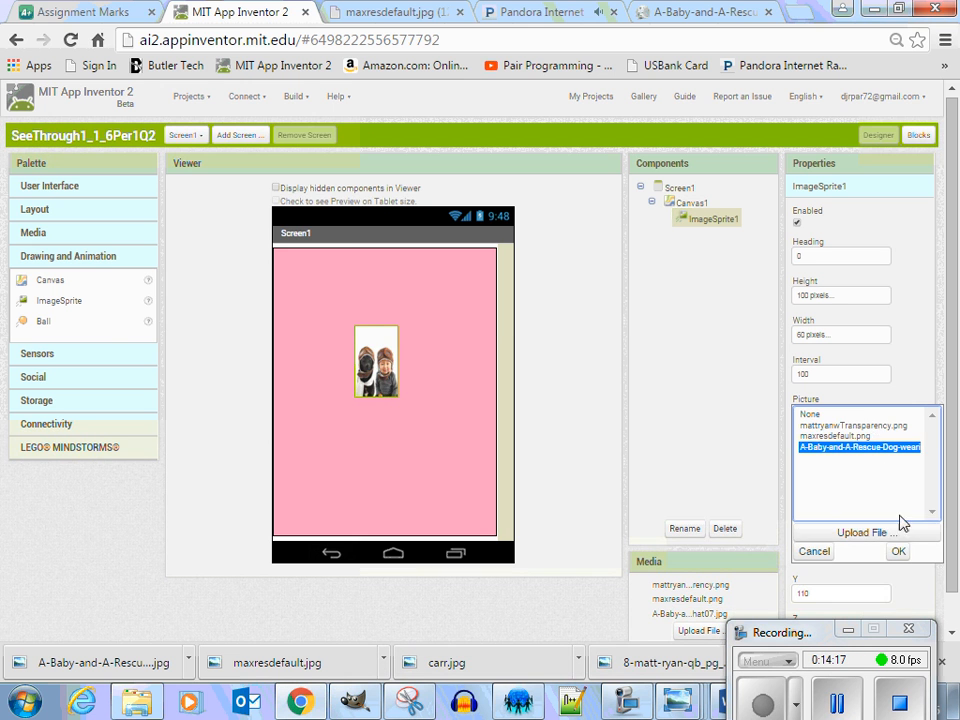
{"action": "left_click", "coordinate": [898, 543]}
{"action": "left_click", "coordinate": [385, 283]}
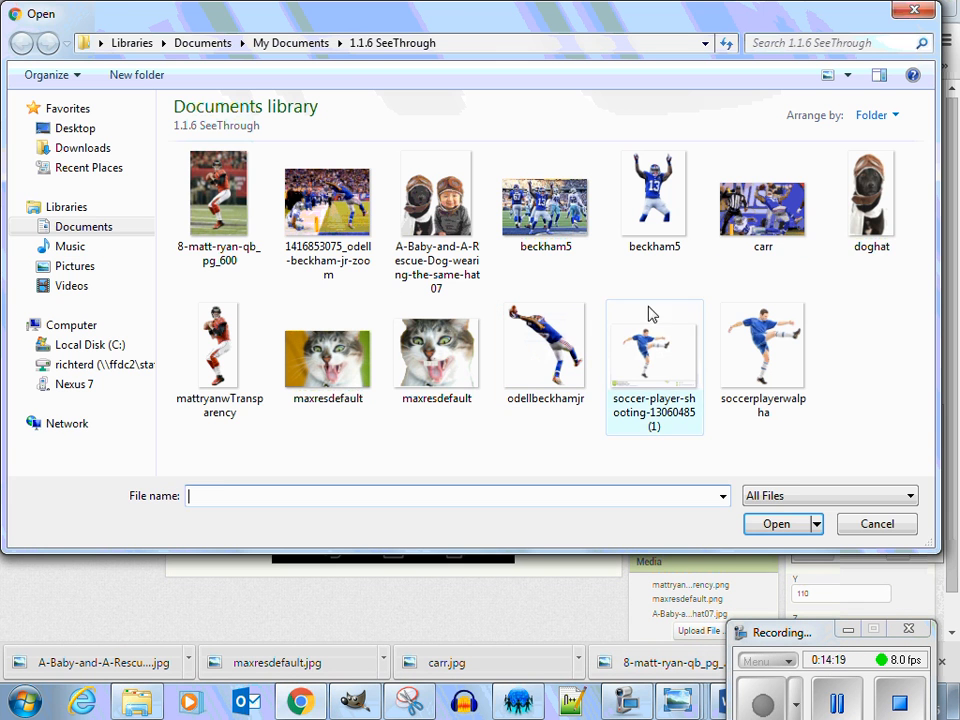
{"action": "left_click", "coordinate": [872, 200]}
{"action": "left_click", "coordinate": [774, 525]}
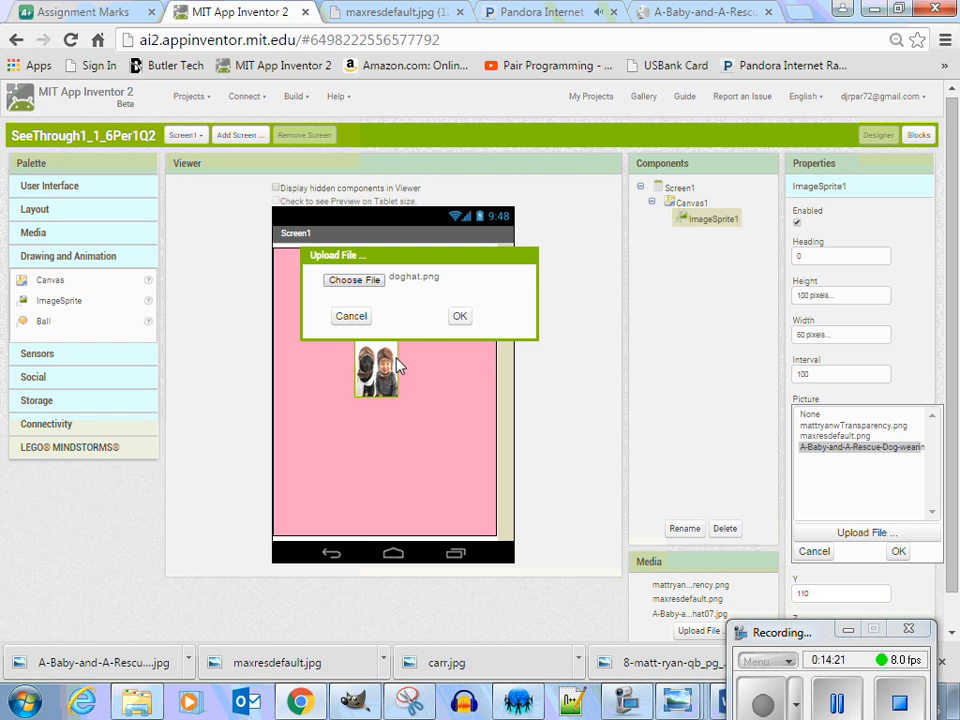
{"action": "left_click", "coordinate": [459, 316]}
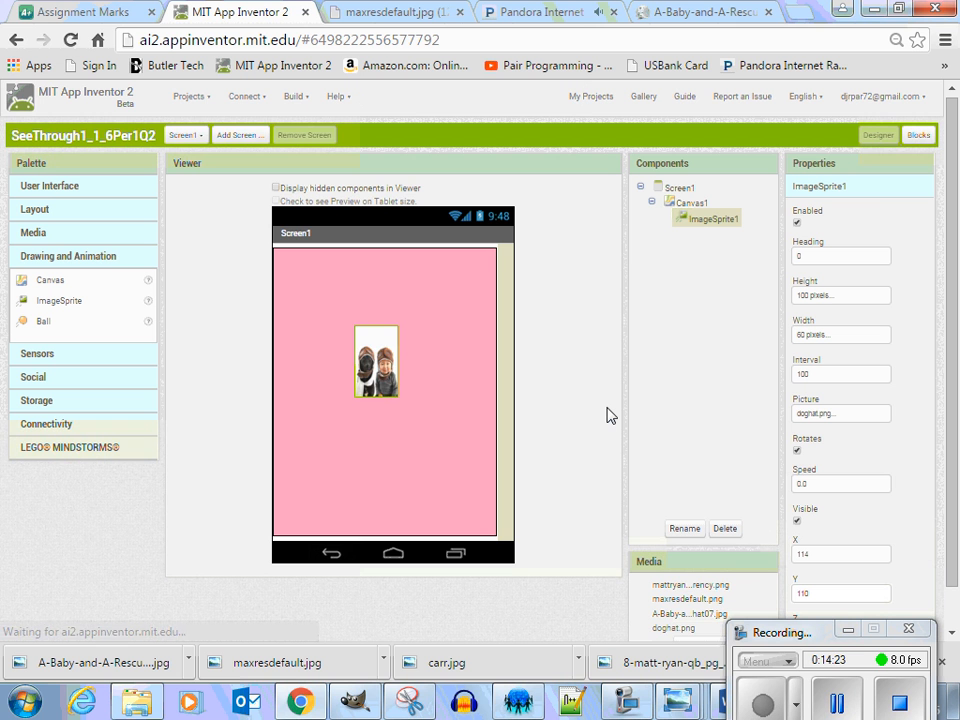